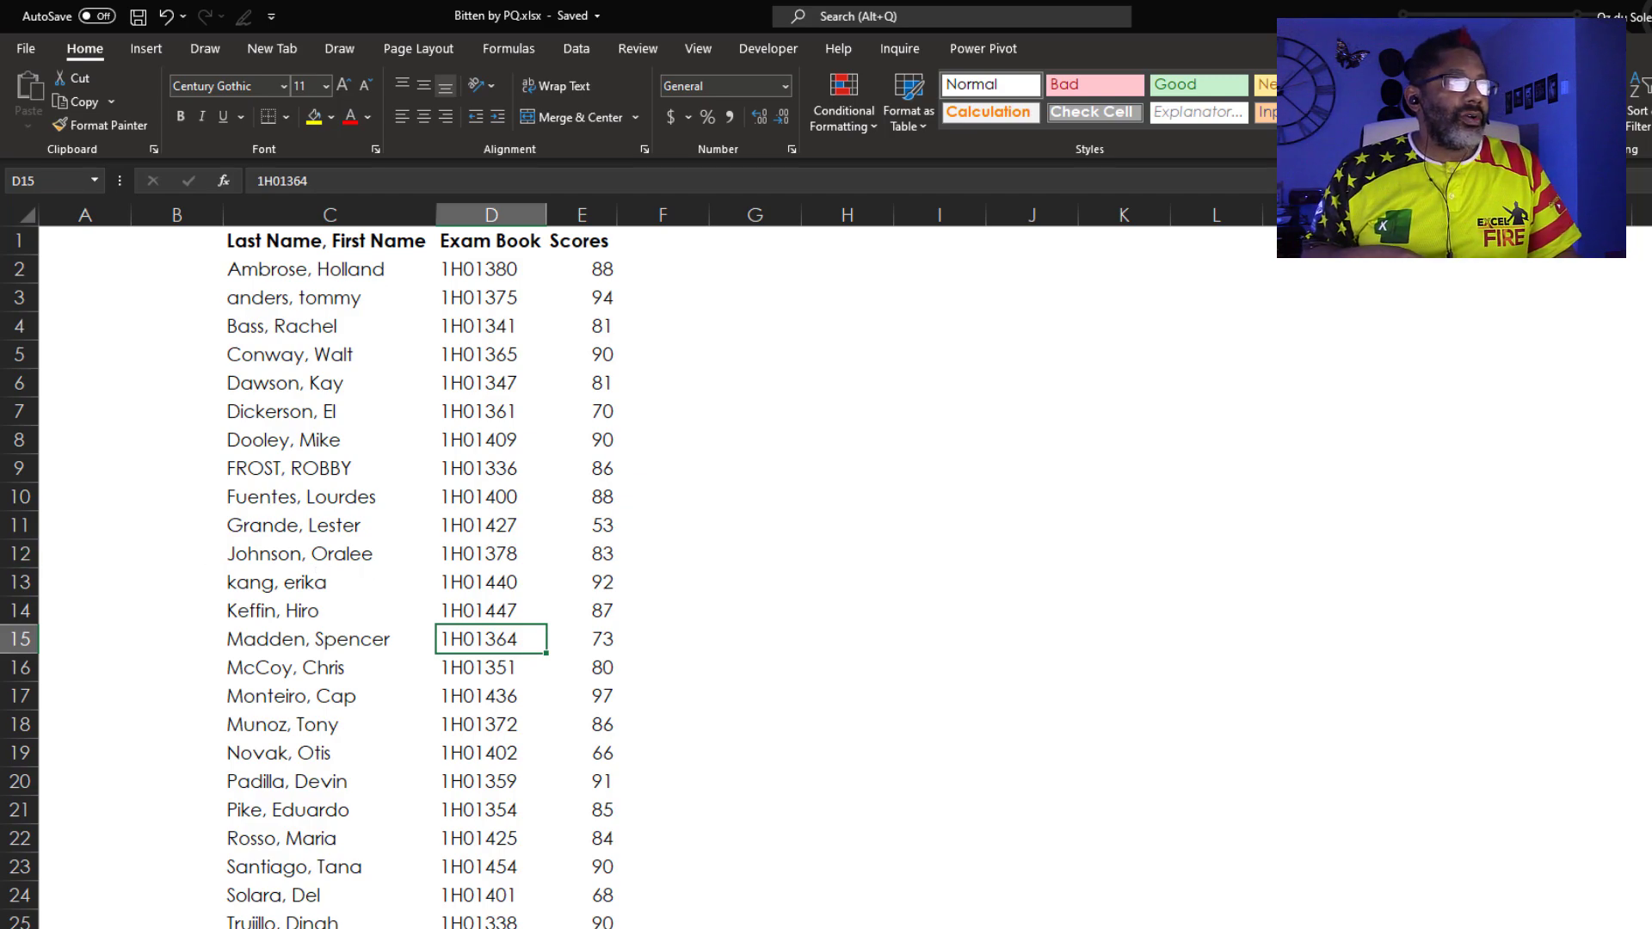
Open Exams1.xlsx from the Exams folder and position it to show its address table
{"action": "left_click_drag", "start_coordinate": [0, 249], "coordinate": [1153, 294]}
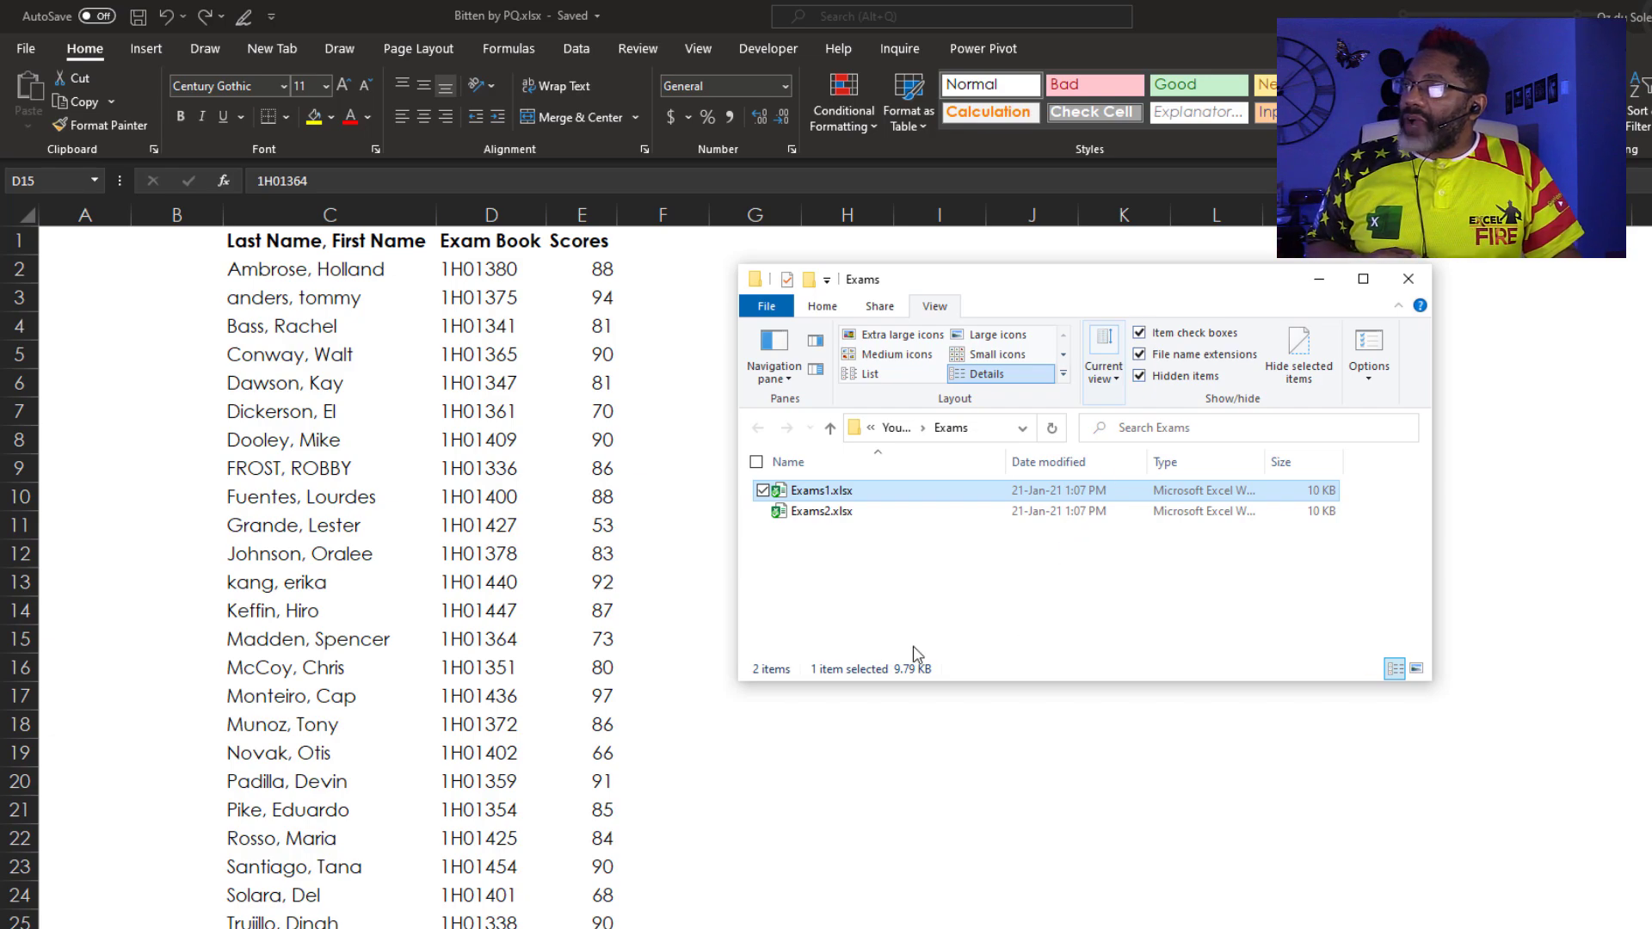
{"action": "double_click", "coordinate": [783, 498]}
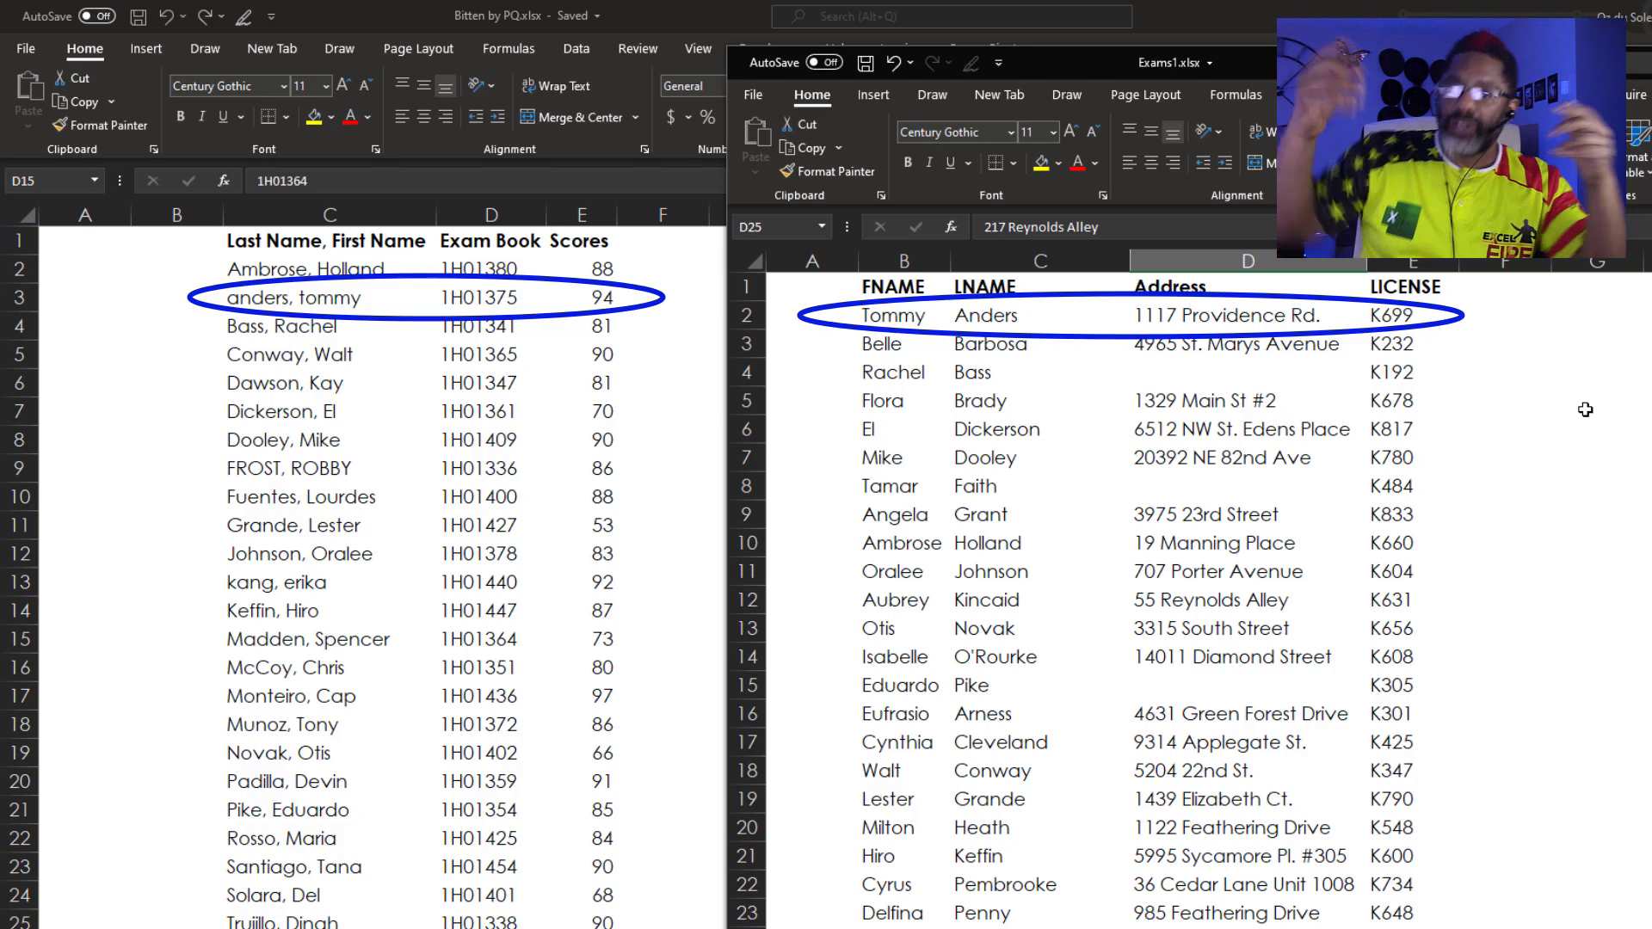
{"action": "left_click_drag", "start_coordinate": [1268, 56], "coordinate": [1268, 48]}
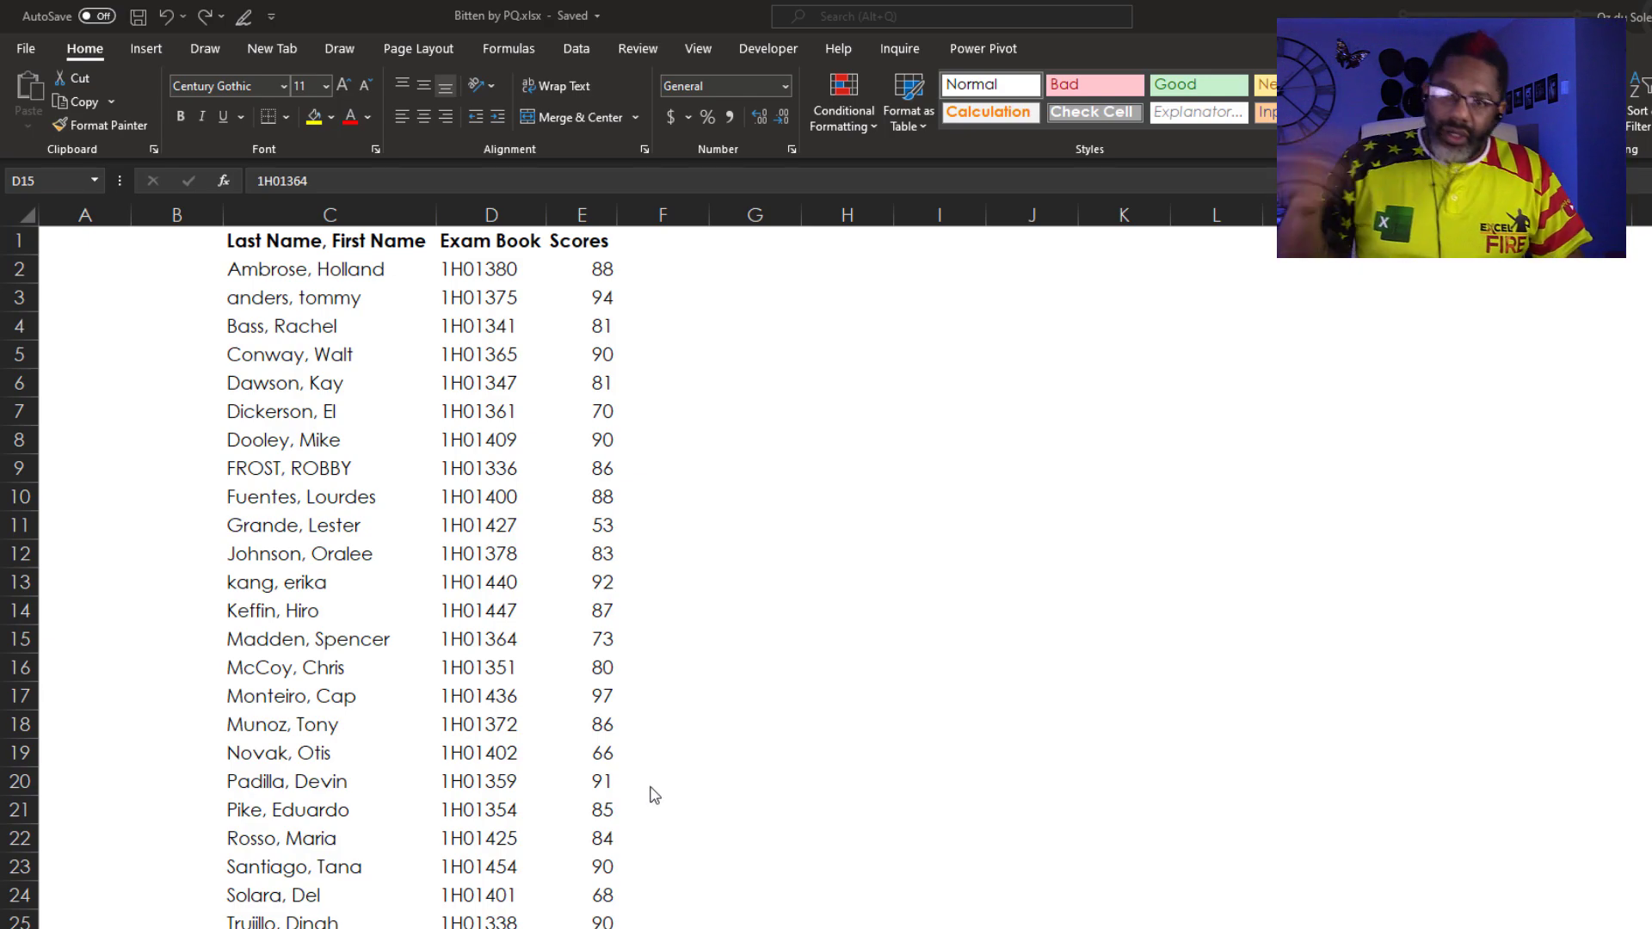
Connect to the Exams folder as a new From Folder data source
{"action": "left_click", "coordinate": [577, 48]}
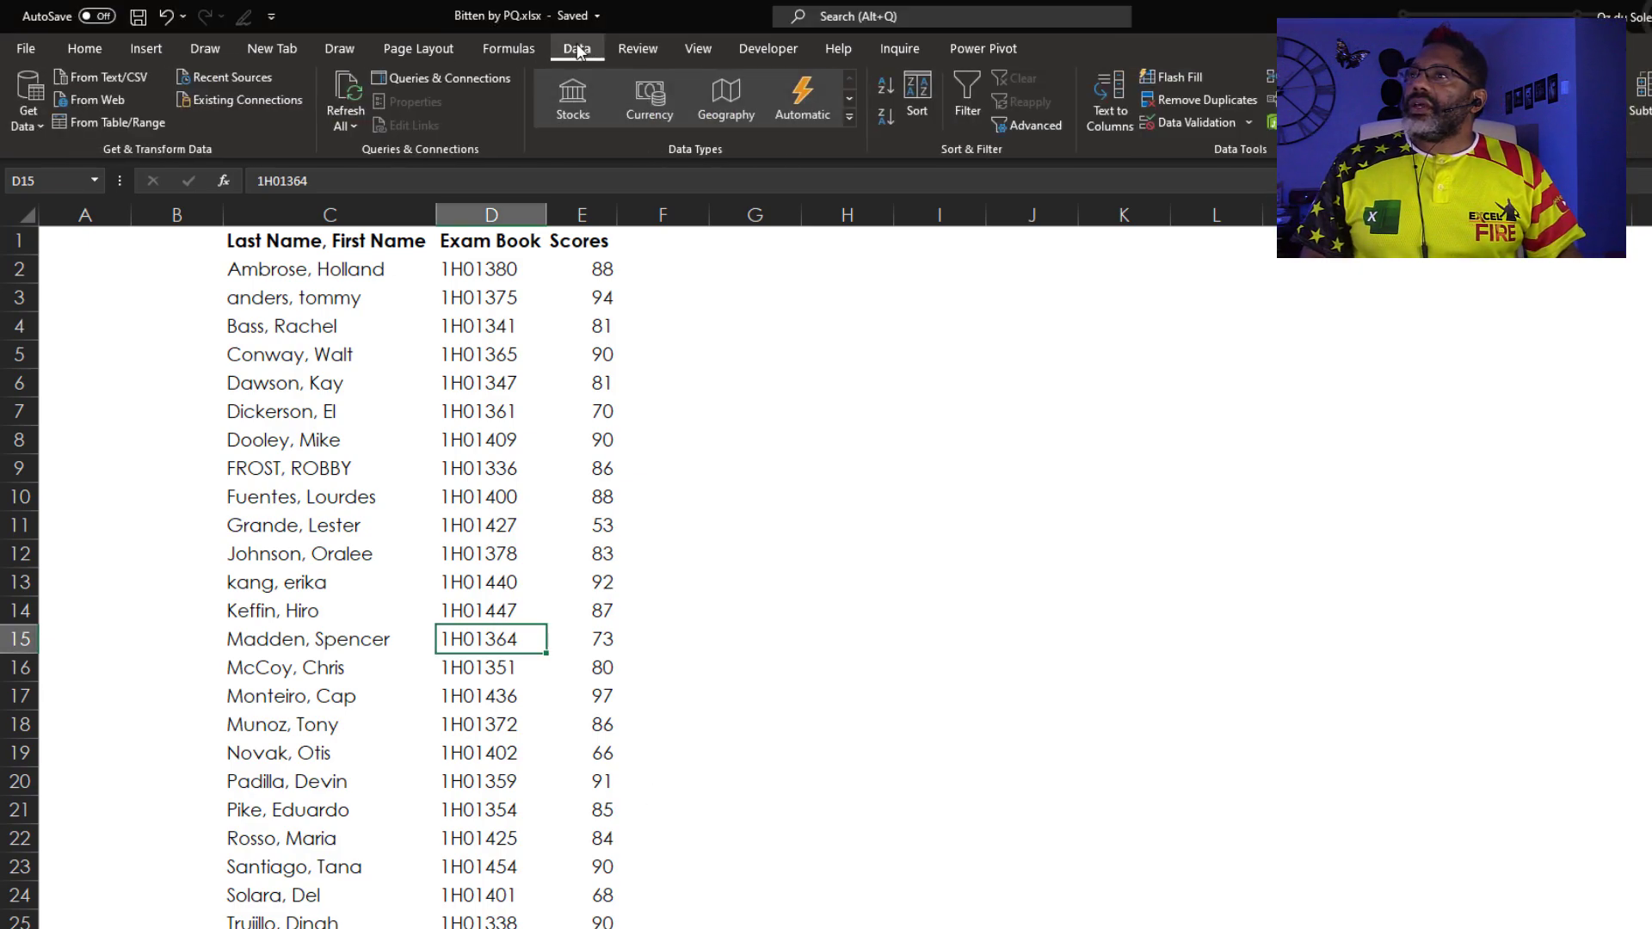
{"action": "left_click", "coordinate": [28, 110]}
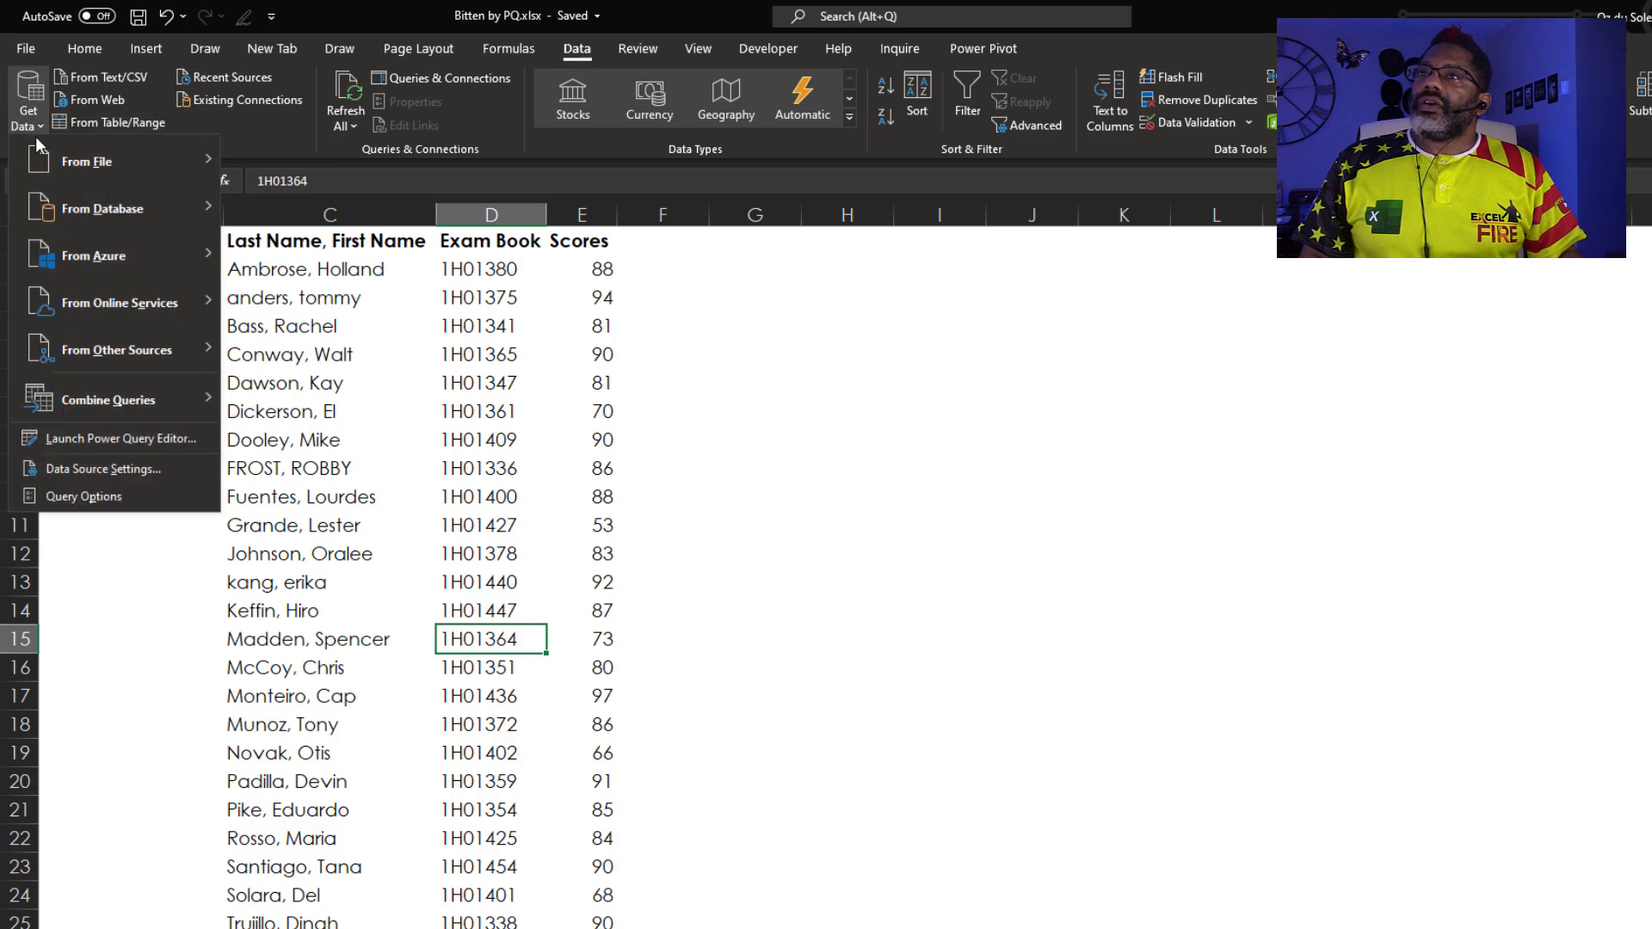
{"action": "mouse_move", "coordinate": [87, 161]}
{"action": "left_click", "coordinate": [327, 210]}
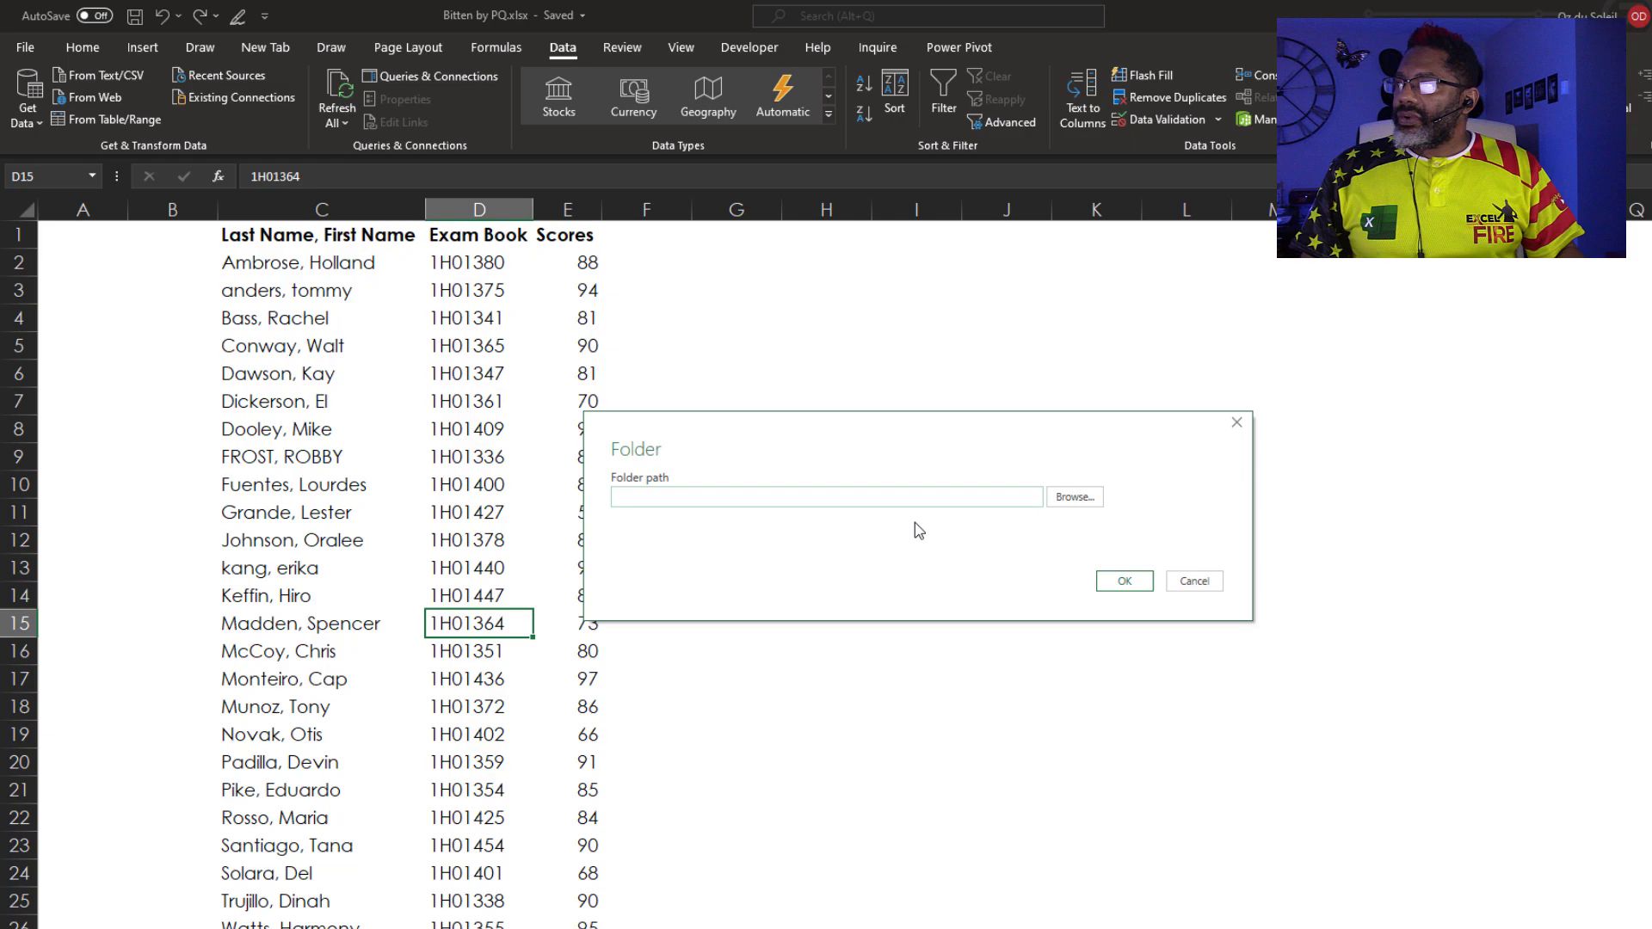
{"action": "left_click", "coordinate": [1085, 503]}
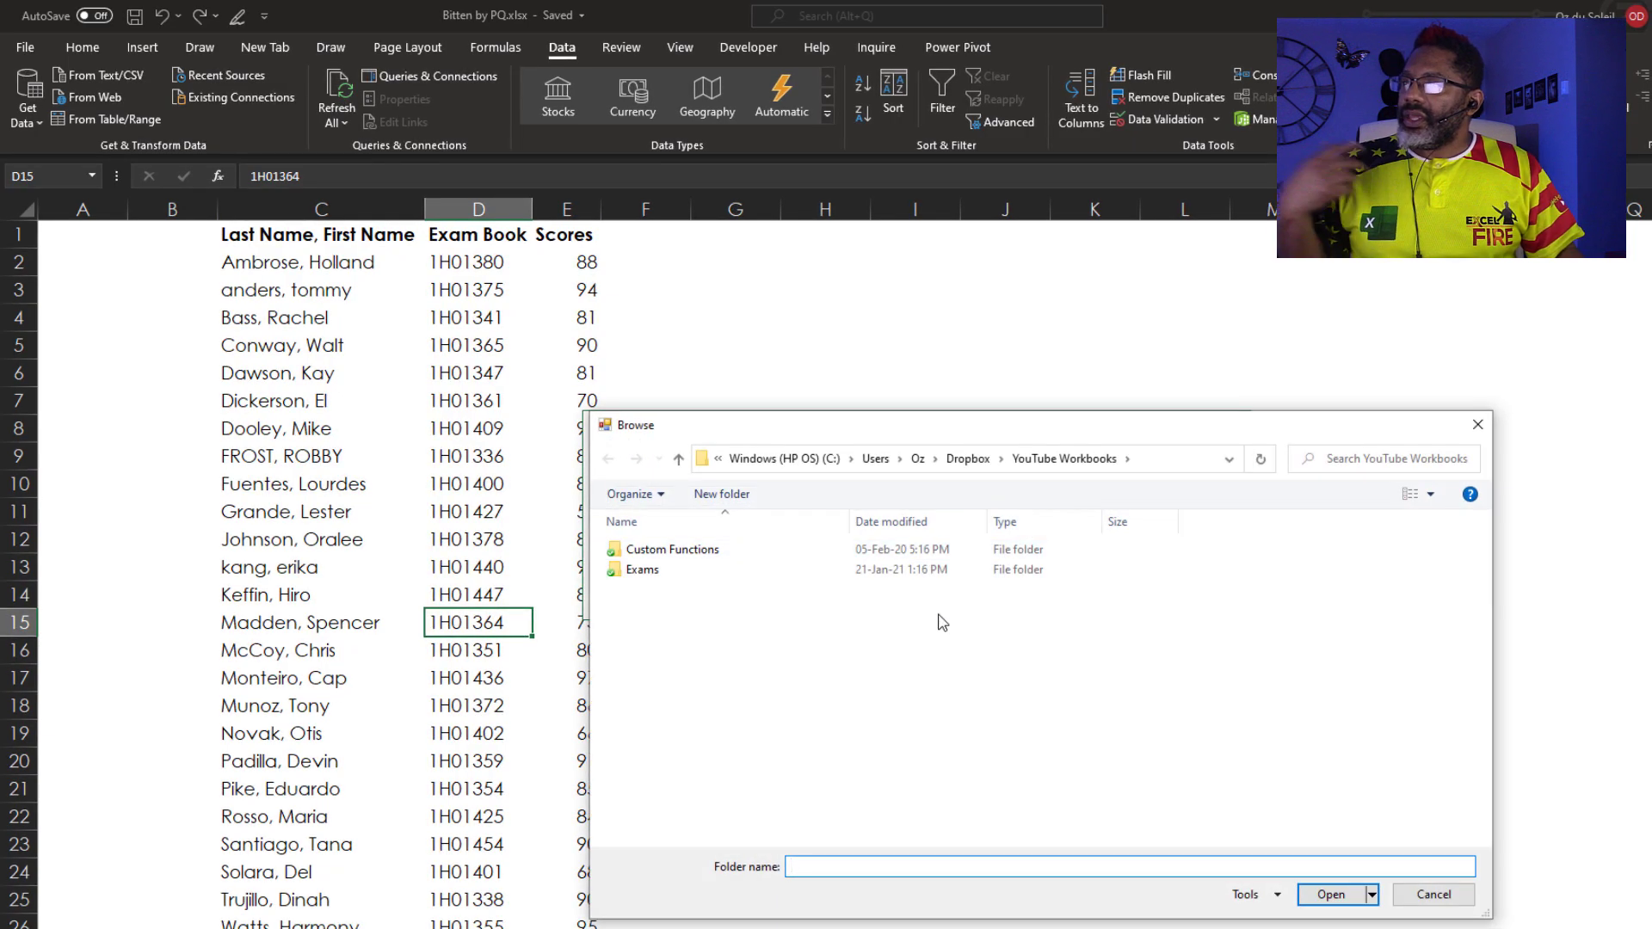
{"action": "left_click", "coordinate": [646, 572]}
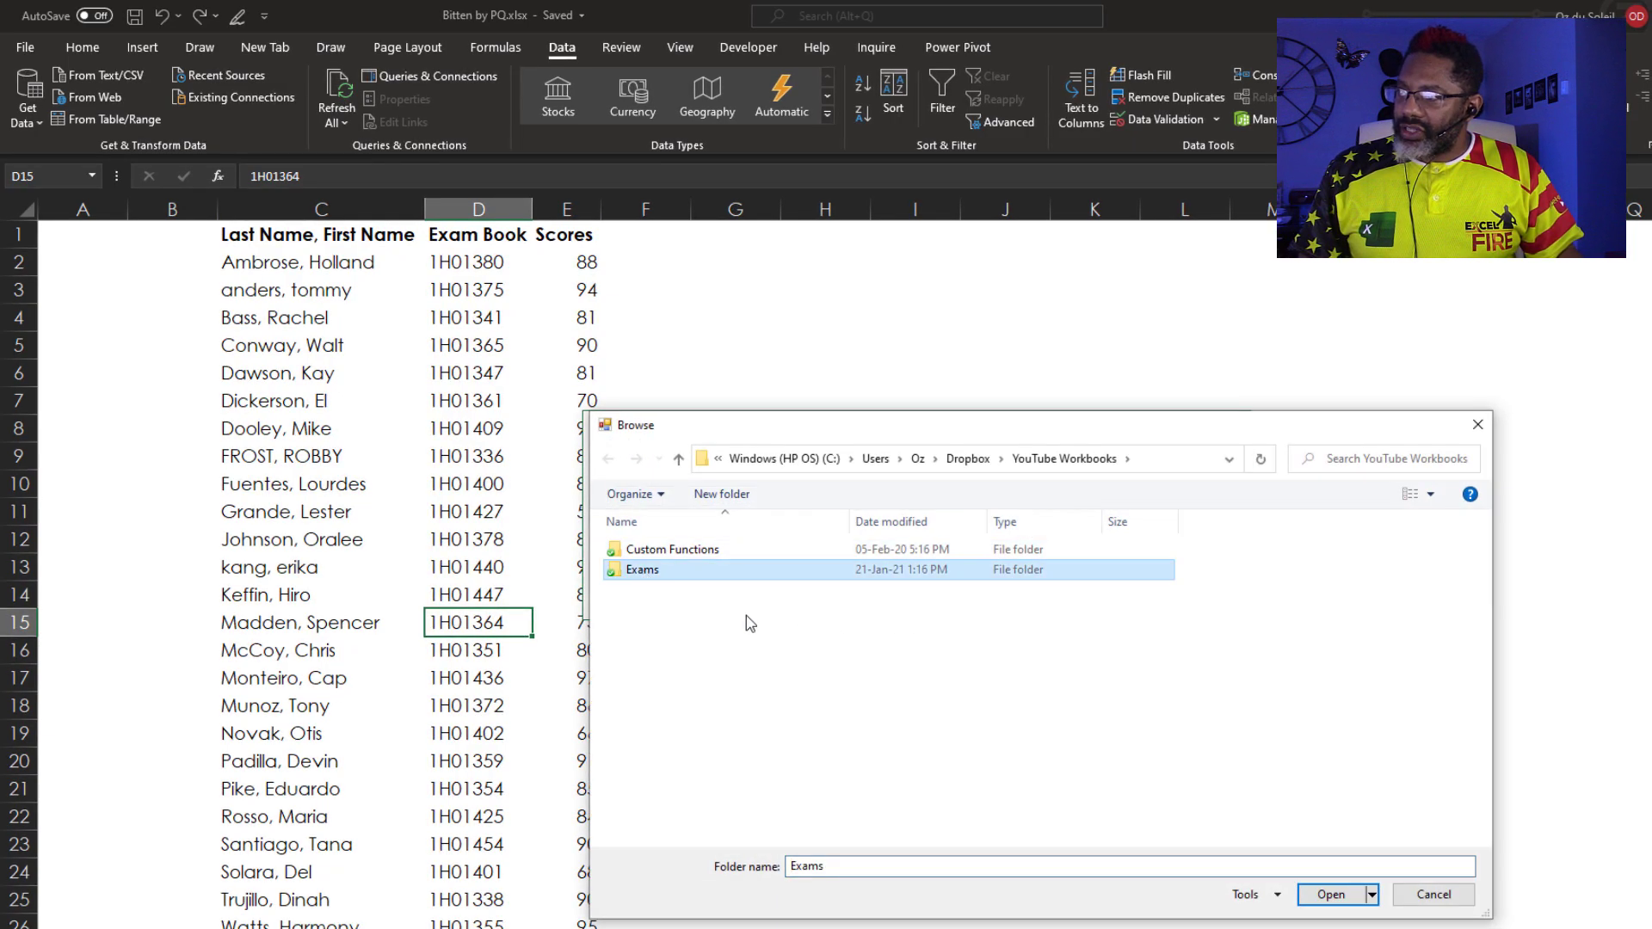
{"action": "left_click", "coordinate": [1329, 895]}
{"action": "left_click", "coordinate": [1115, 585]}
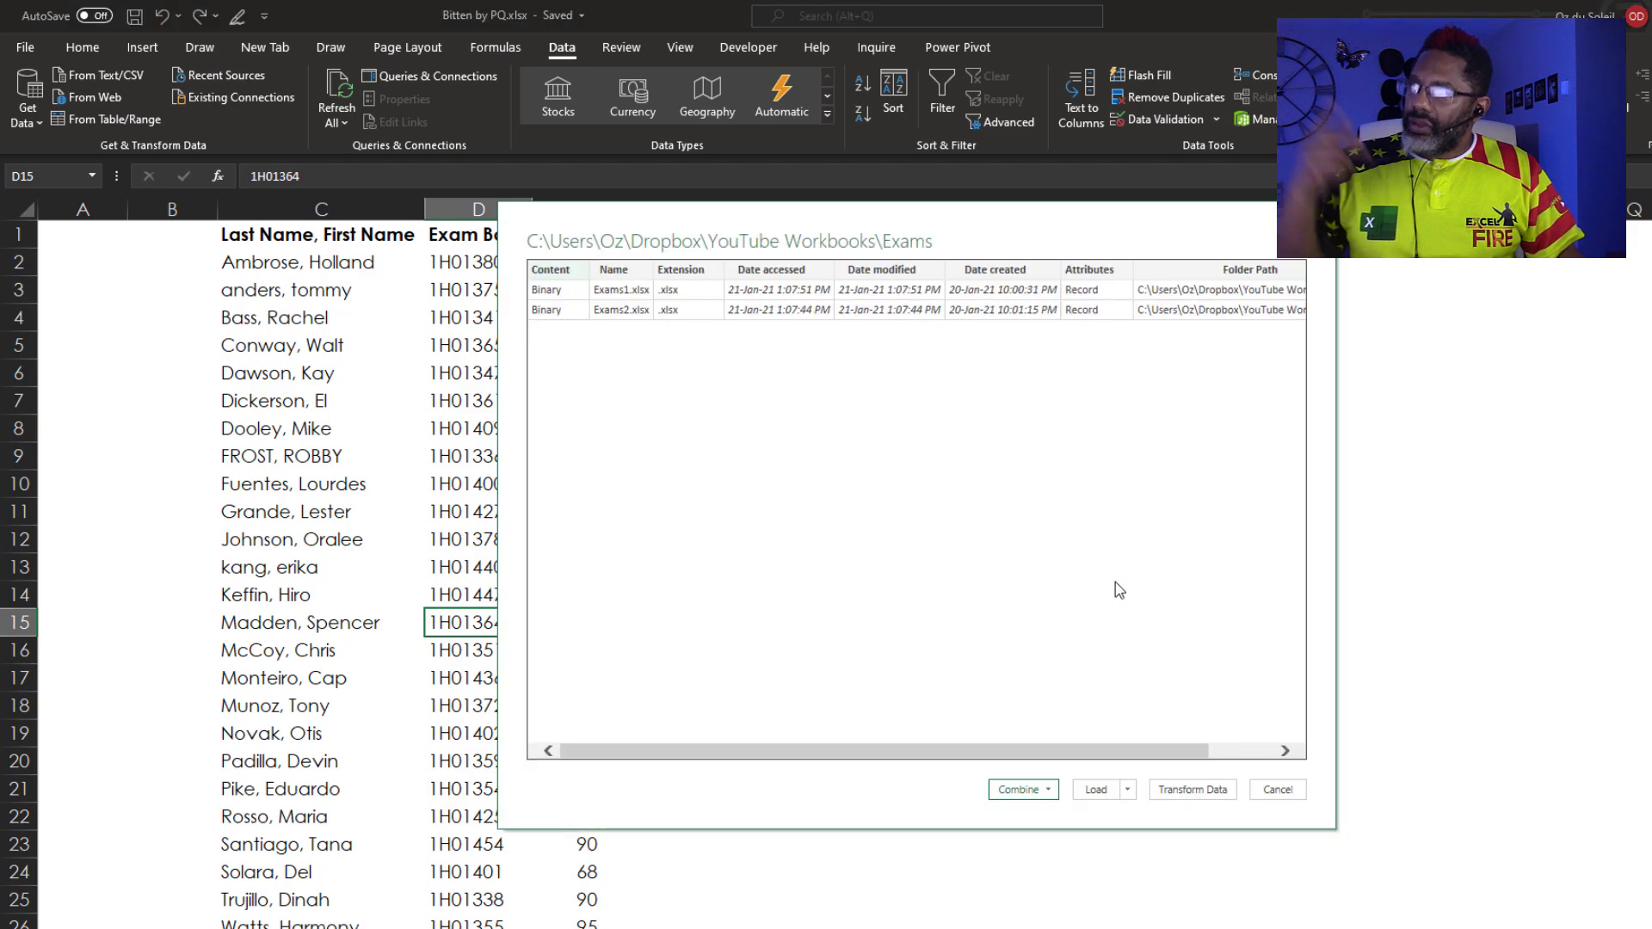
Combine and transform the Exams files, using Parameter1 as the sample object
{"action": "left_click", "coordinate": [1047, 790]}
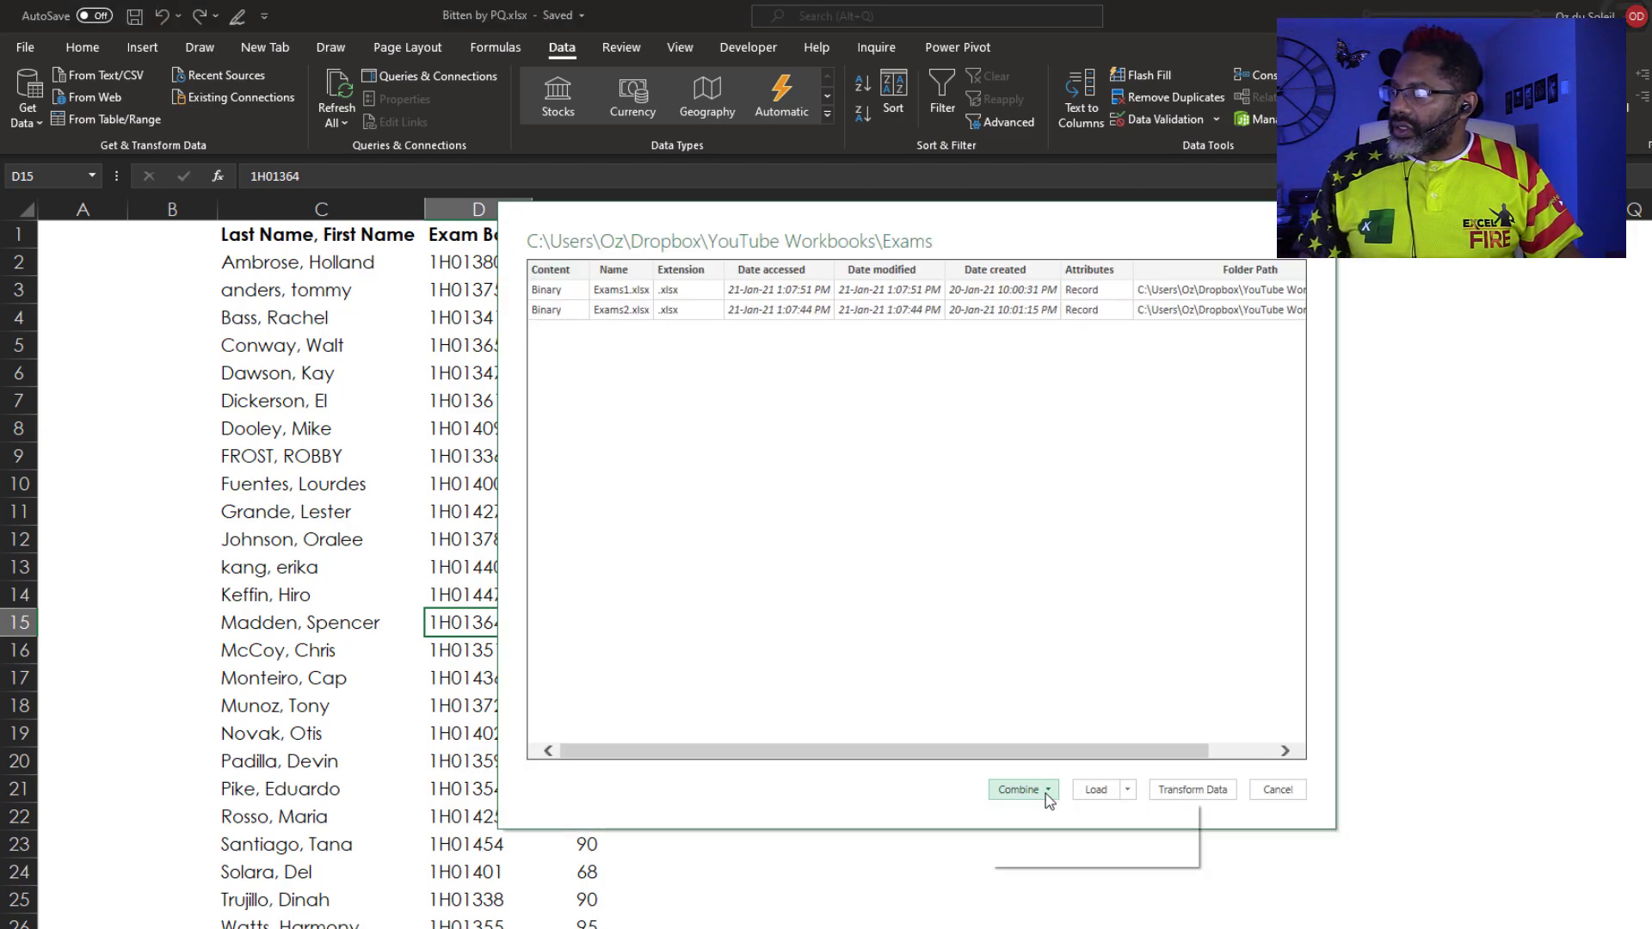
{"action": "left_click", "coordinate": [1047, 809]}
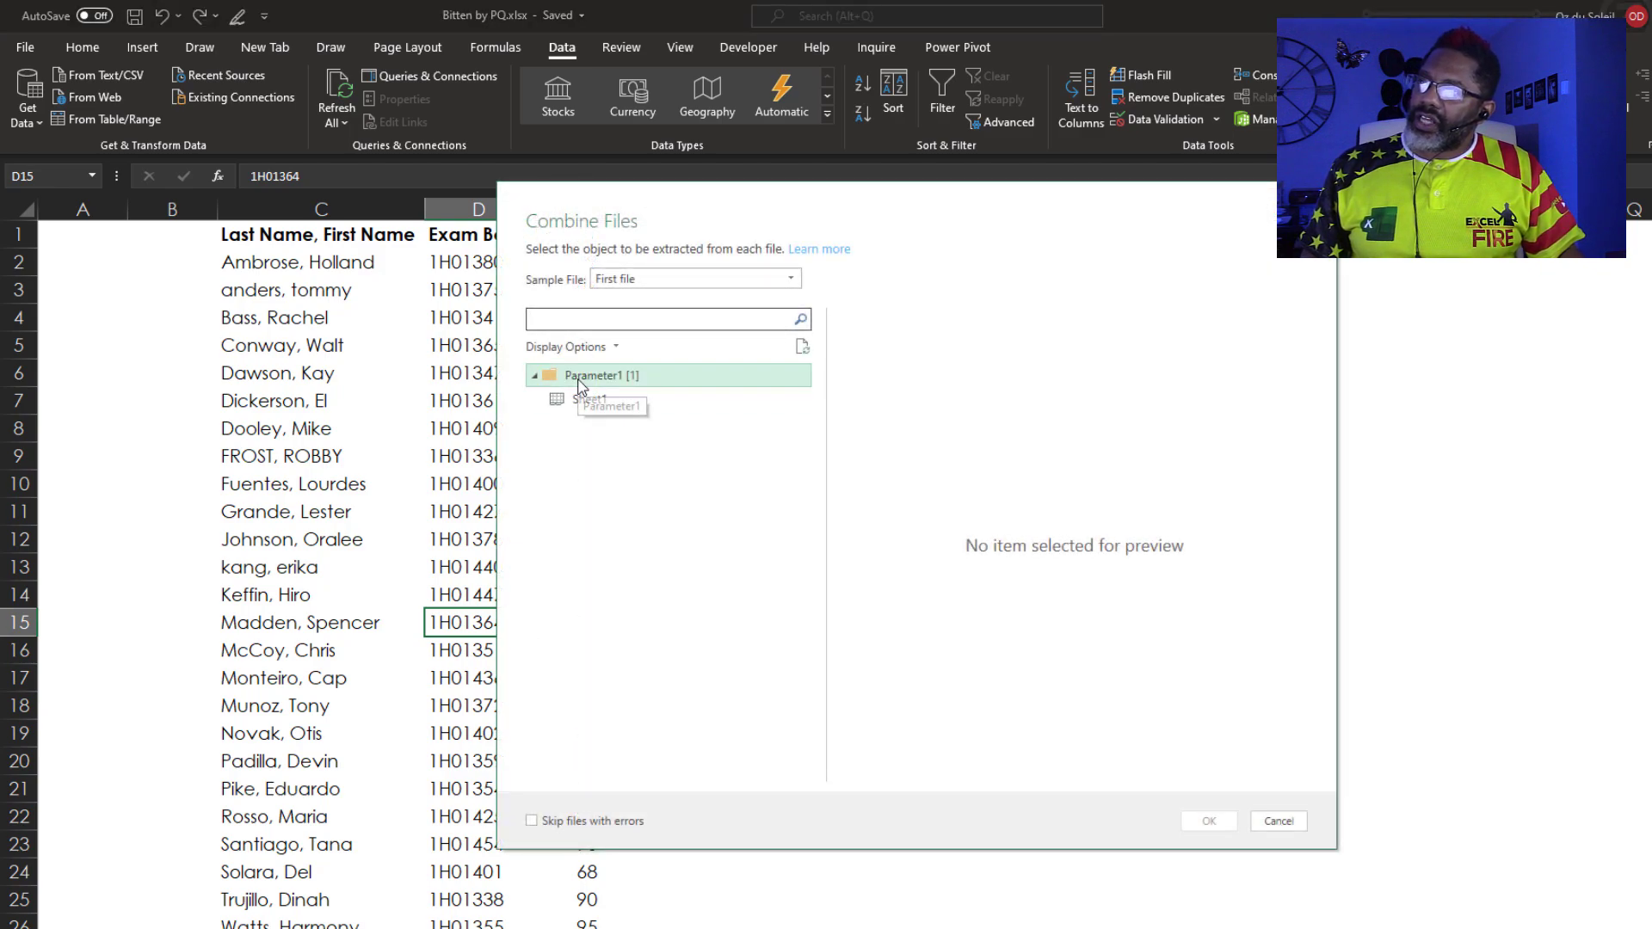
{"action": "left_click", "coordinate": [579, 386]}
{"action": "left_click", "coordinate": [1207, 820]}
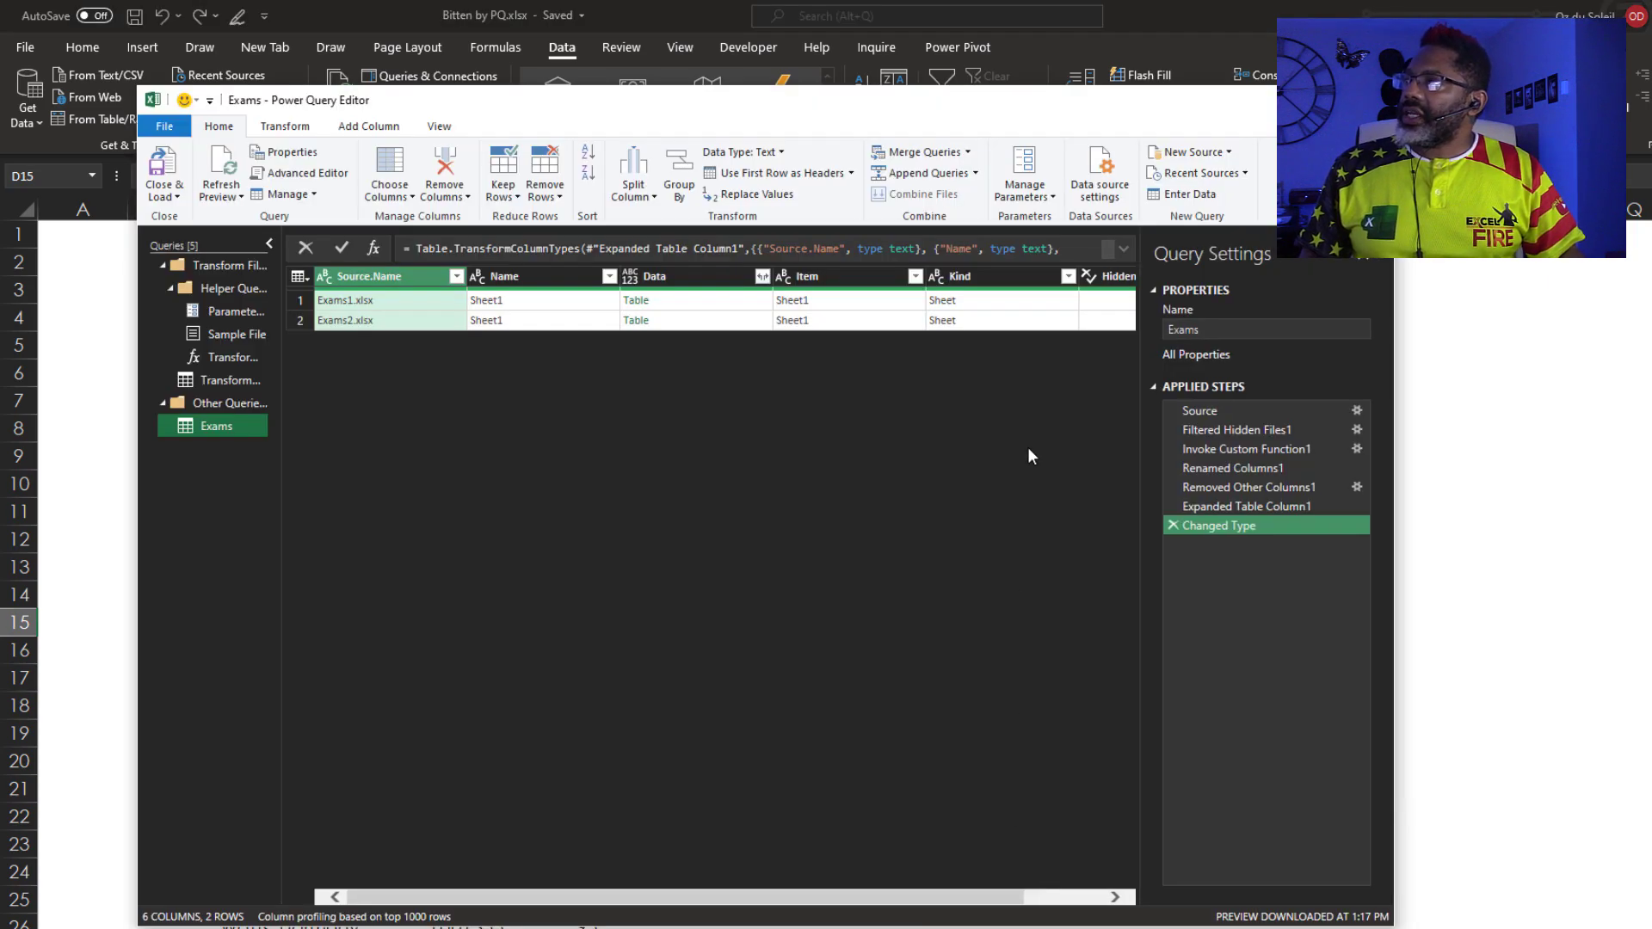
Rename the query to Source and remove every column except Data
{"action": "double_click", "coordinate": [1189, 329]}
{"action": "type", "text": "Source"}
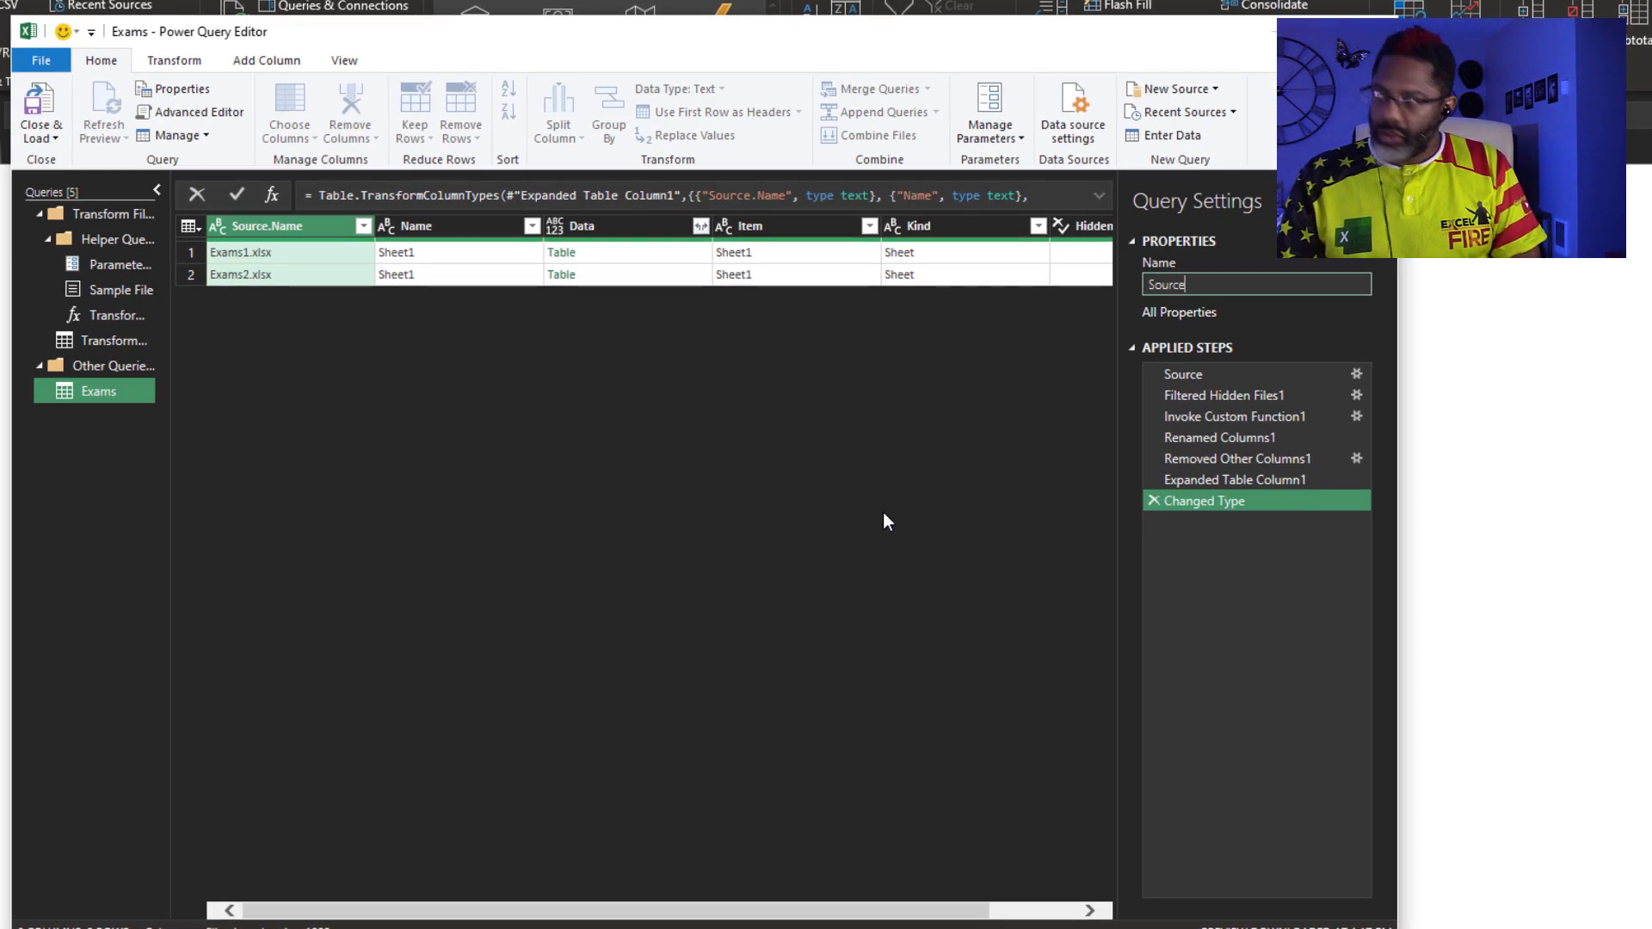
{"action": "key", "text": "Return"}
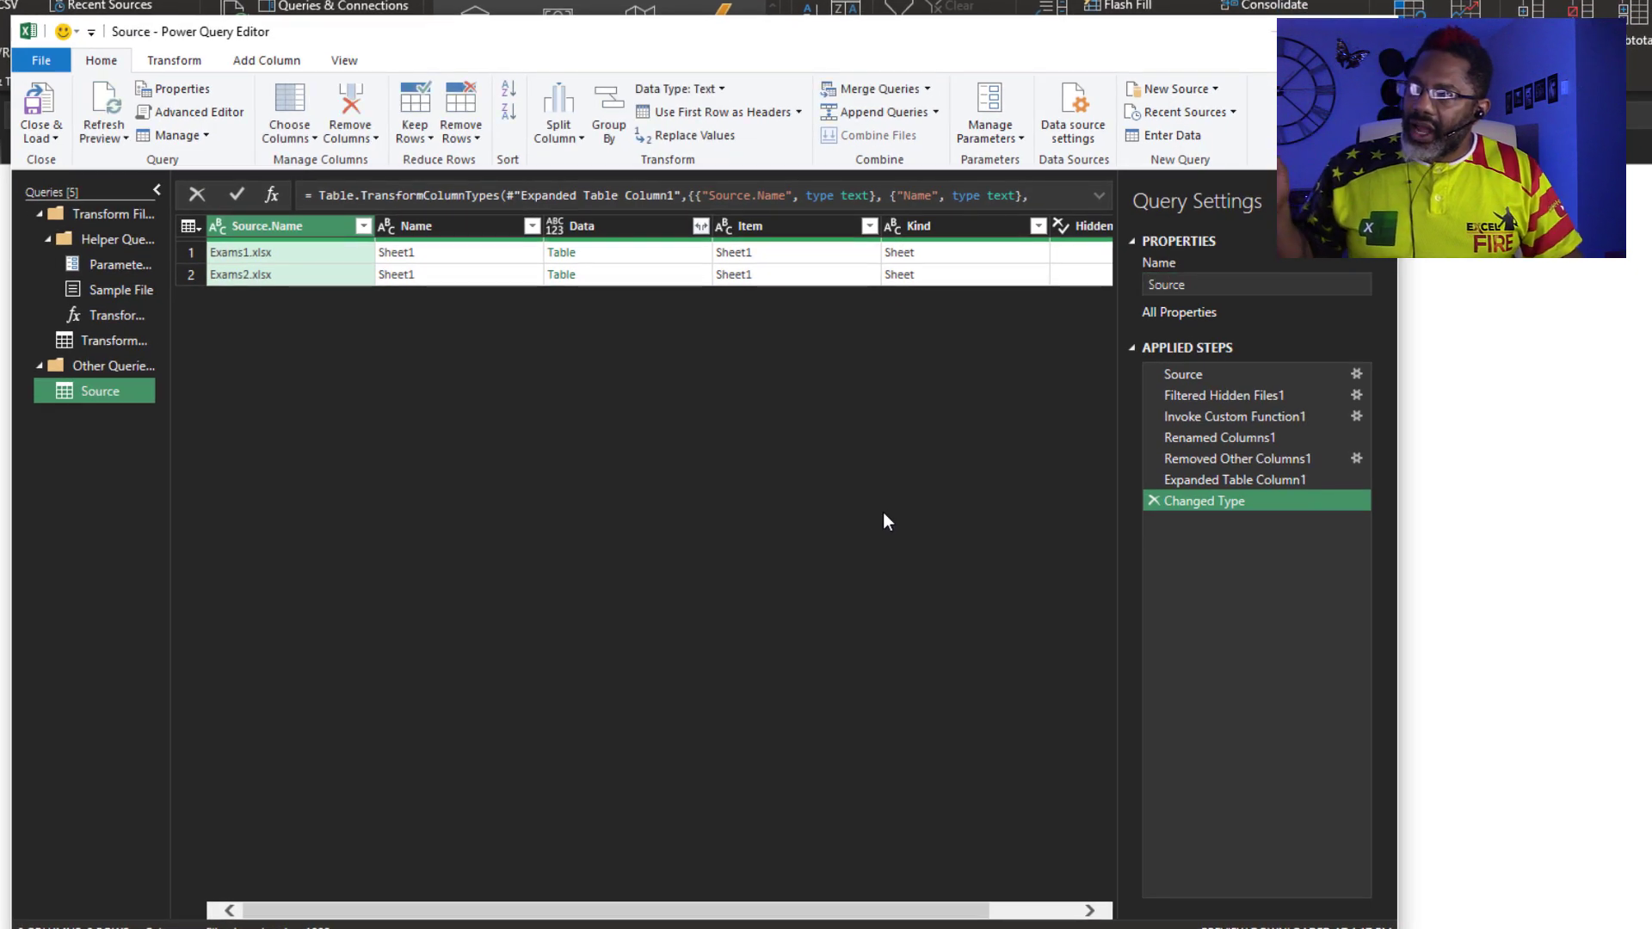
{"action": "left_click", "coordinate": [621, 228]}
{"action": "right_click", "coordinate": [621, 230]}
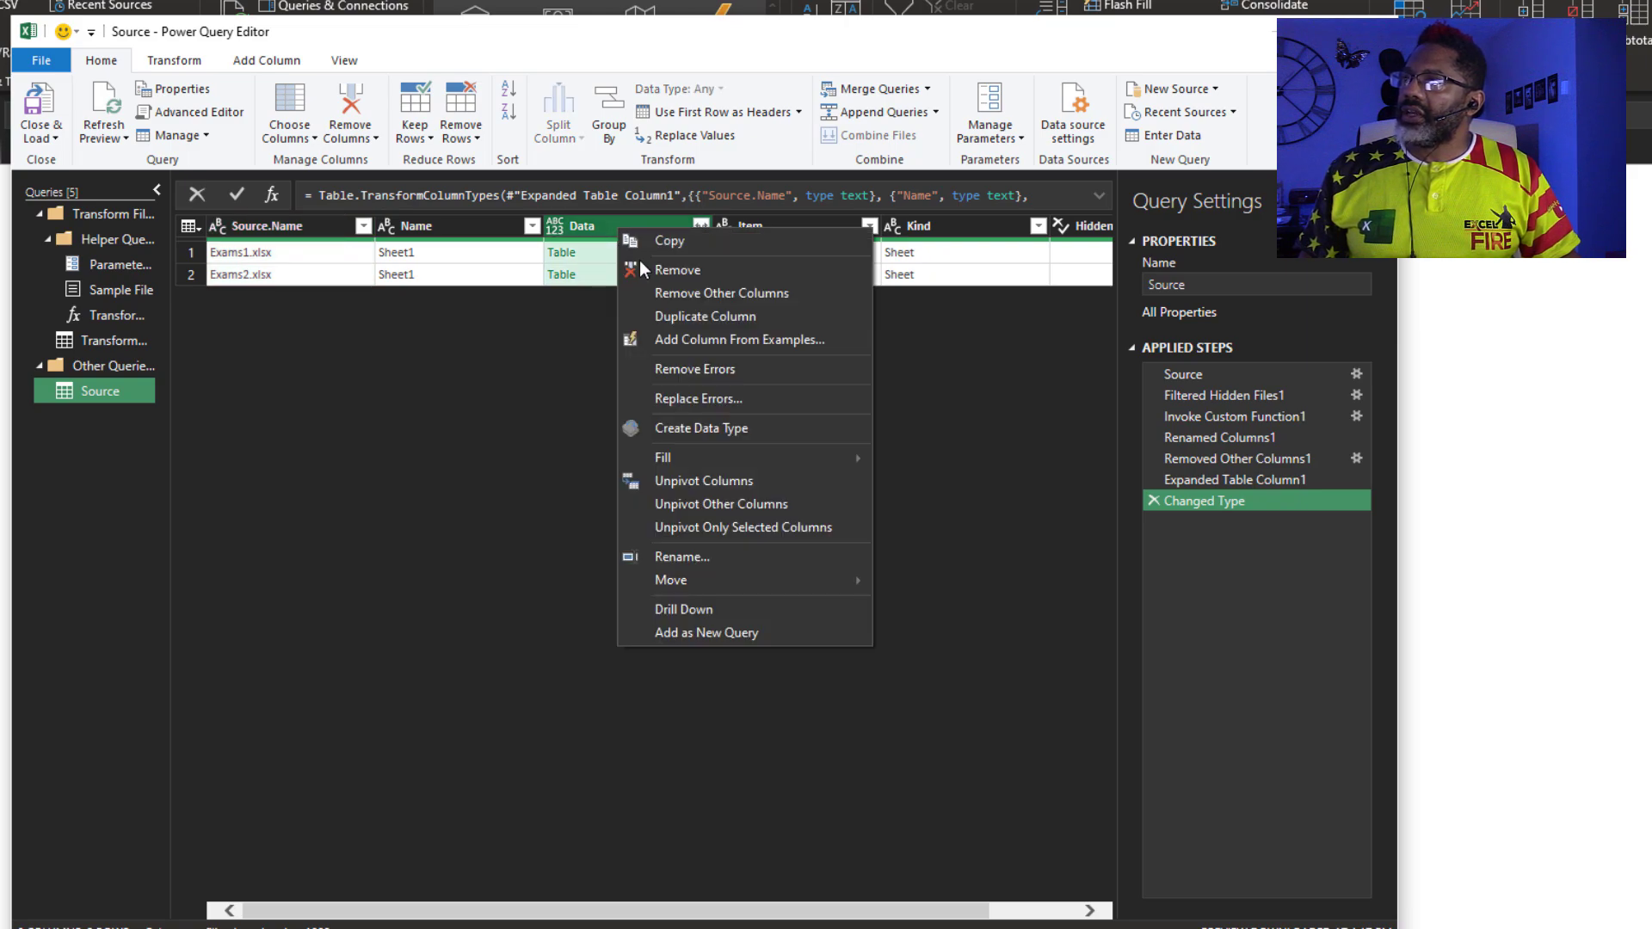
{"action": "left_click", "coordinate": [649, 283]}
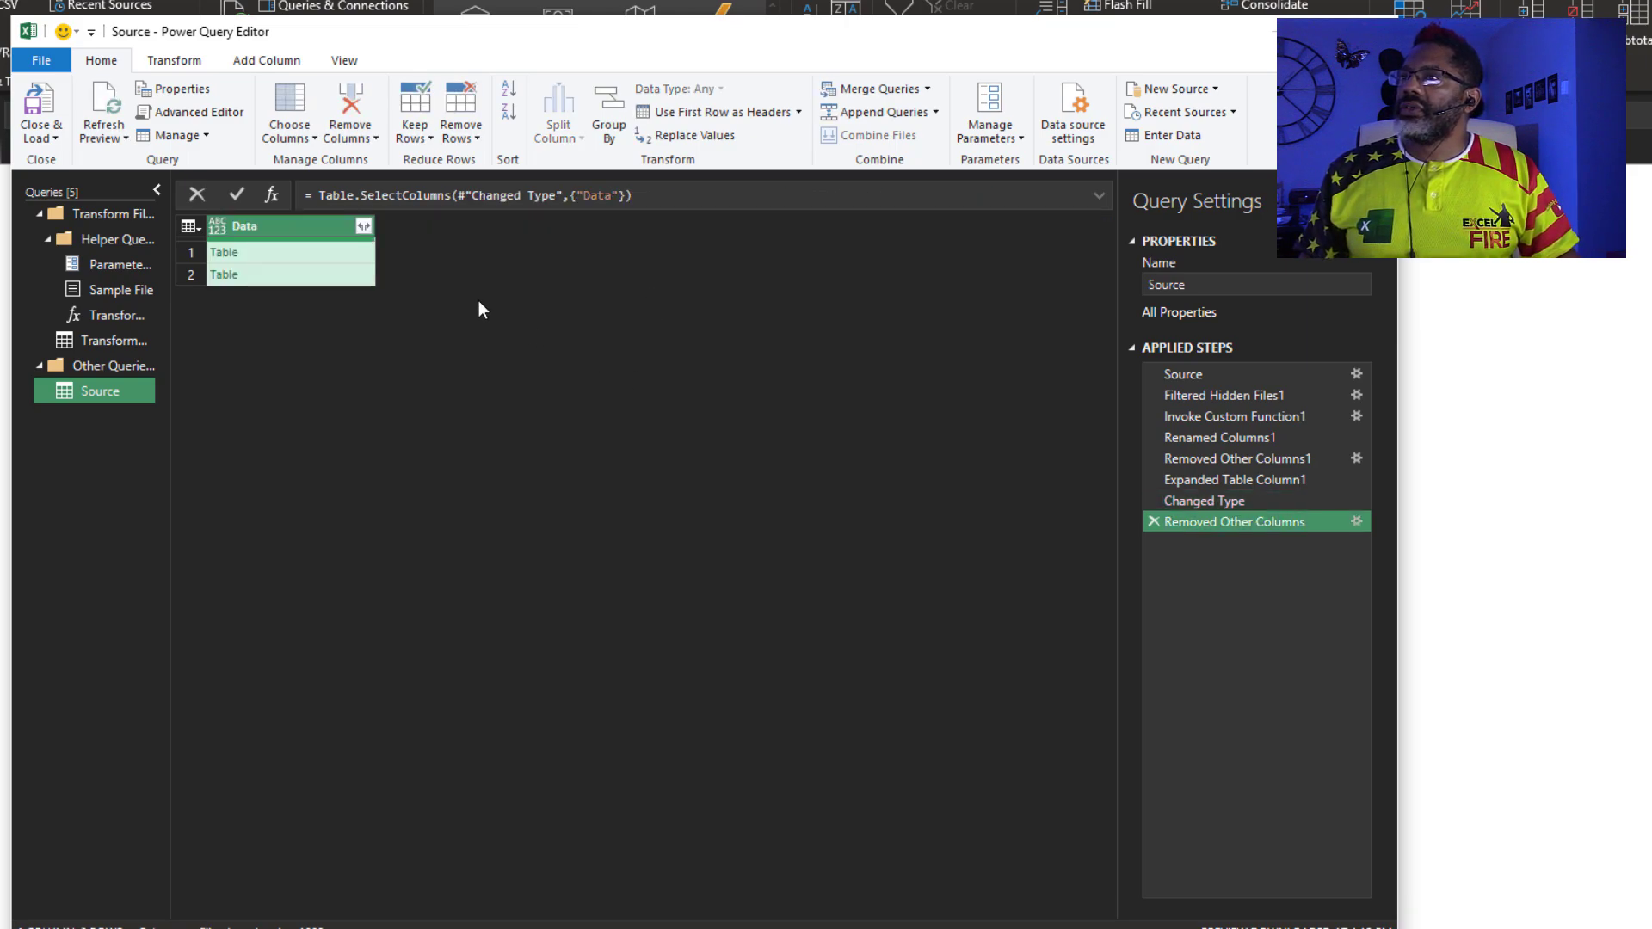
Expand the Data tables into Column1–Column4 without the Data prefix
{"action": "left_click", "coordinate": [363, 227]}
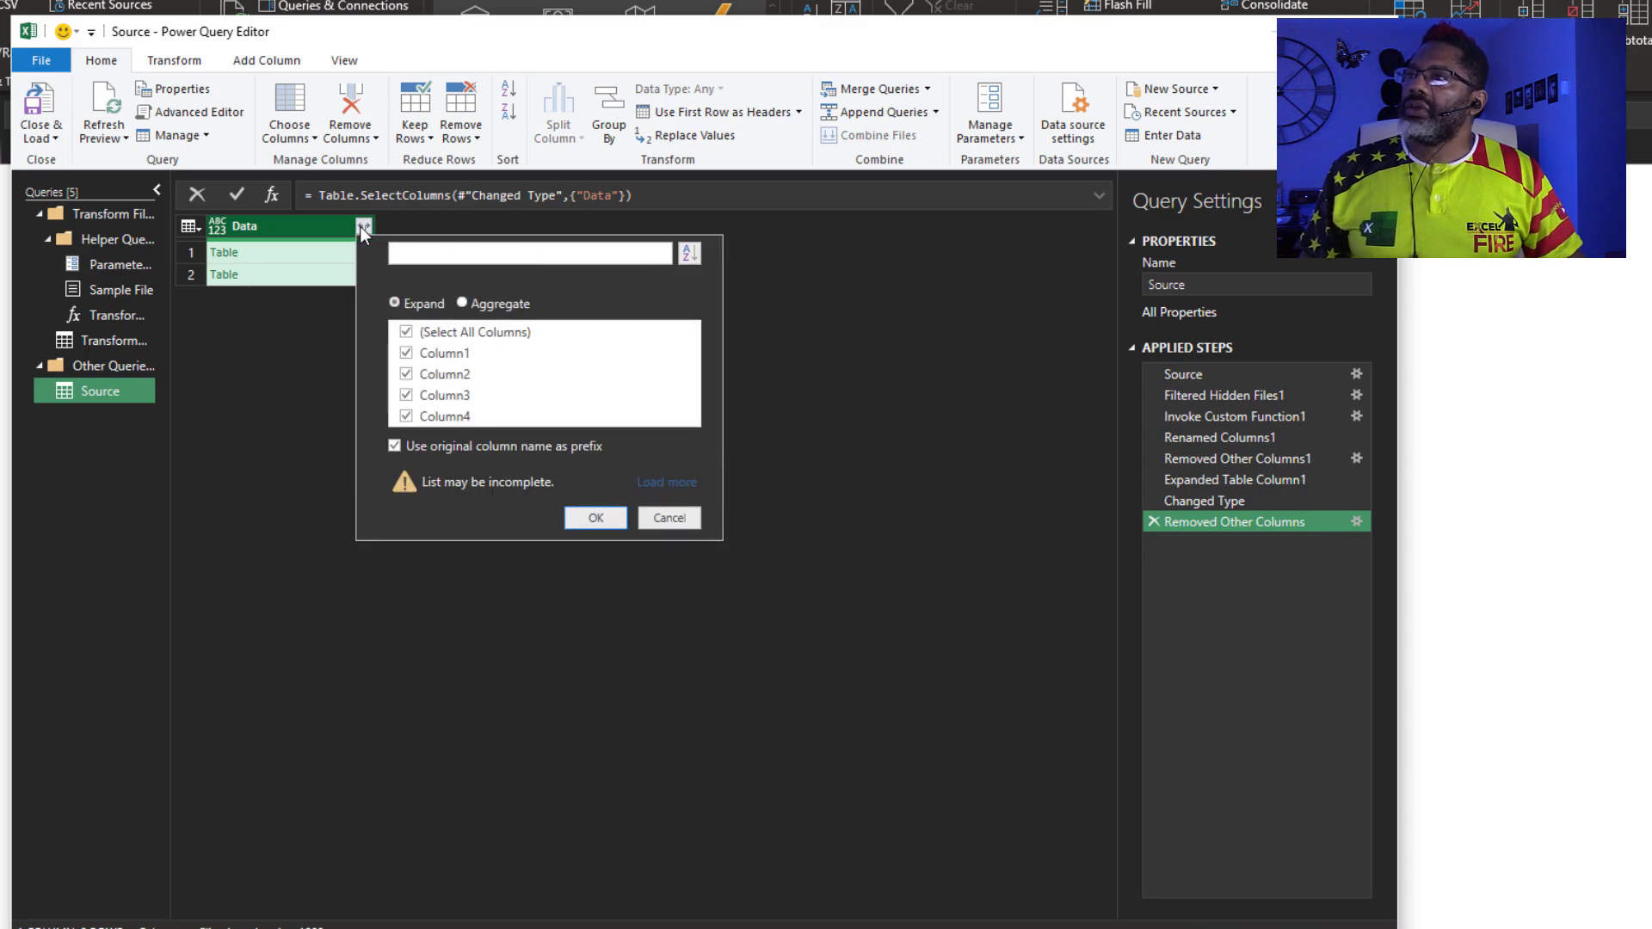
{"action": "left_click", "coordinate": [394, 446]}
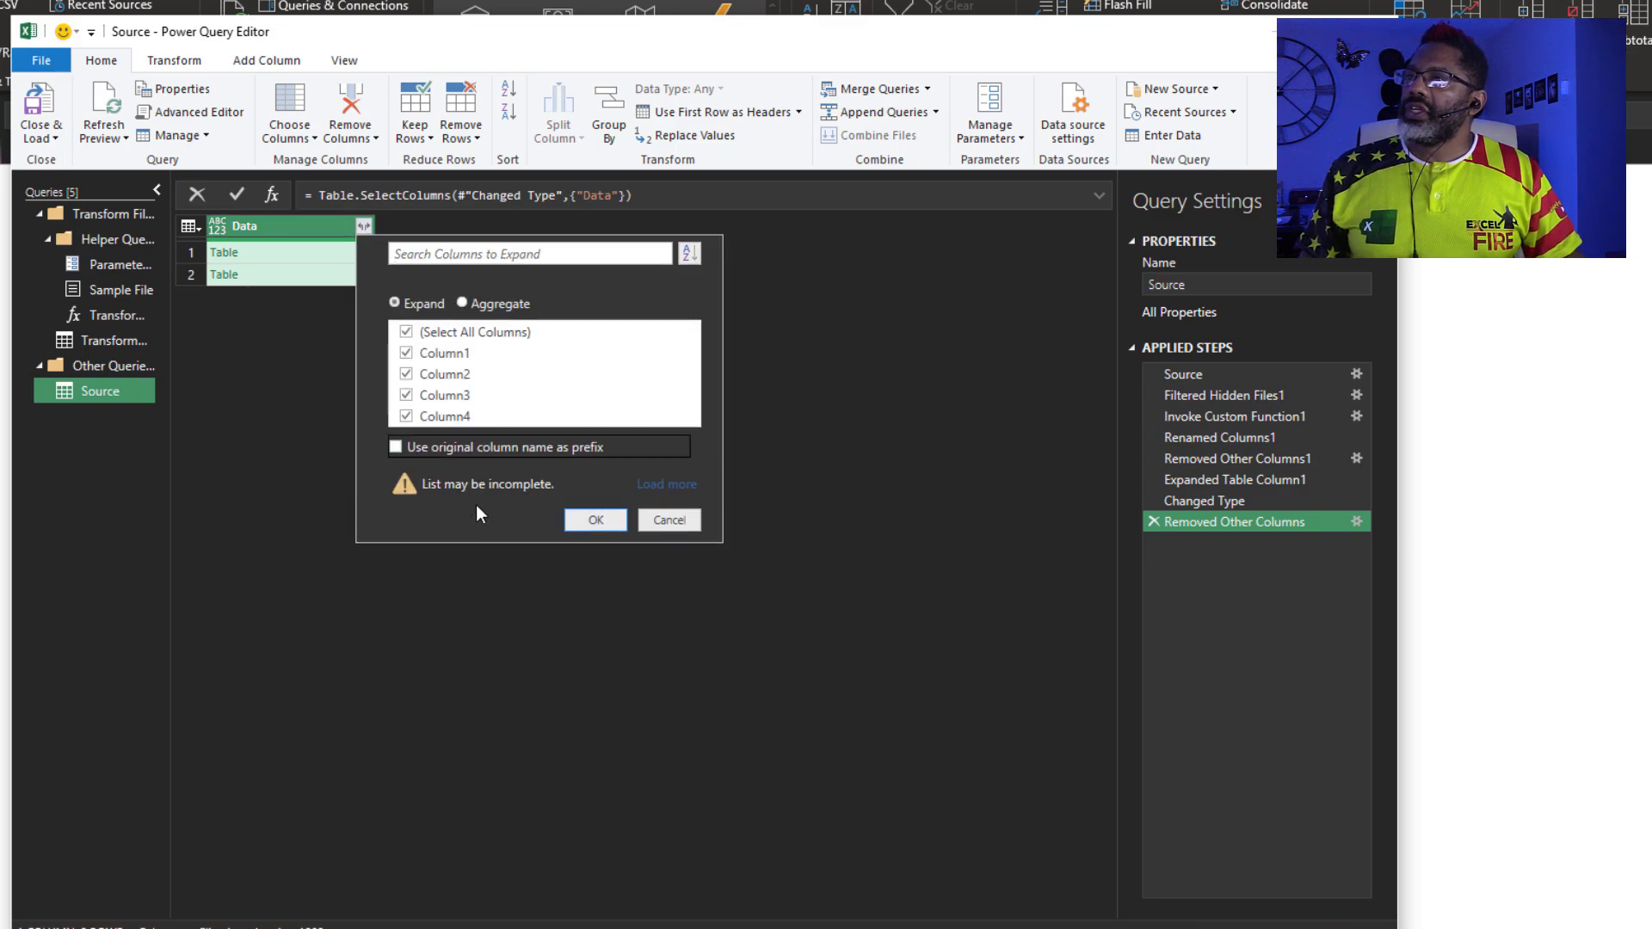
{"action": "left_click", "coordinate": [596, 519]}
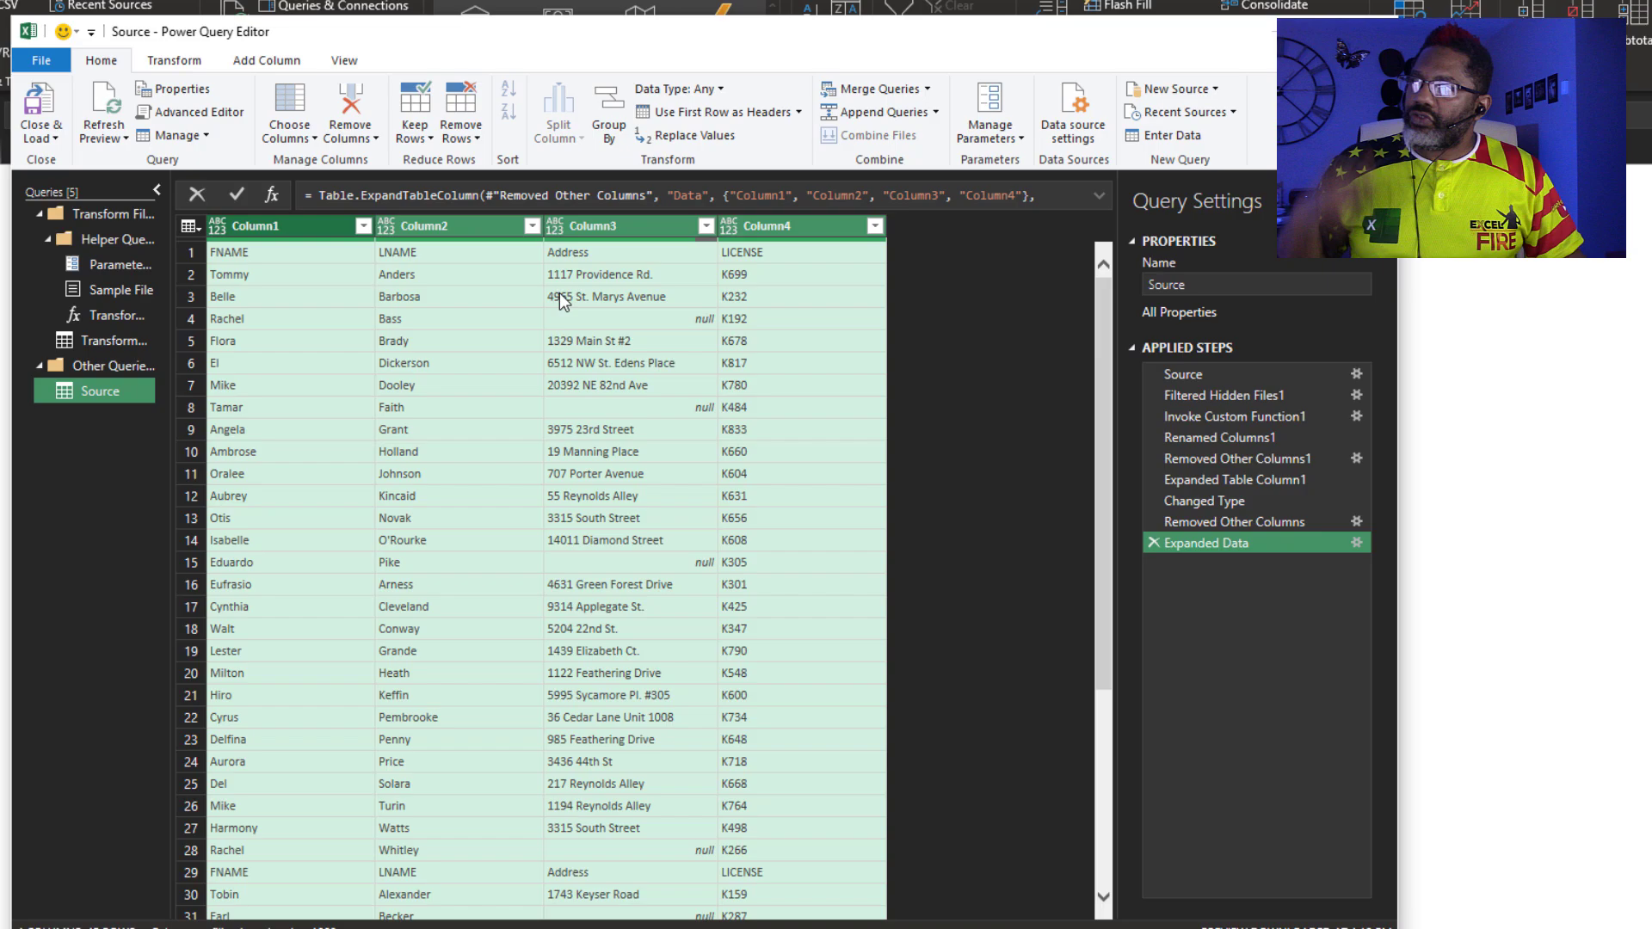
Promote FNAME, LNAME, Address and LICENSE to headers and filter out the duplicate FNAME header row
{"action": "left_click", "coordinate": [688, 113]}
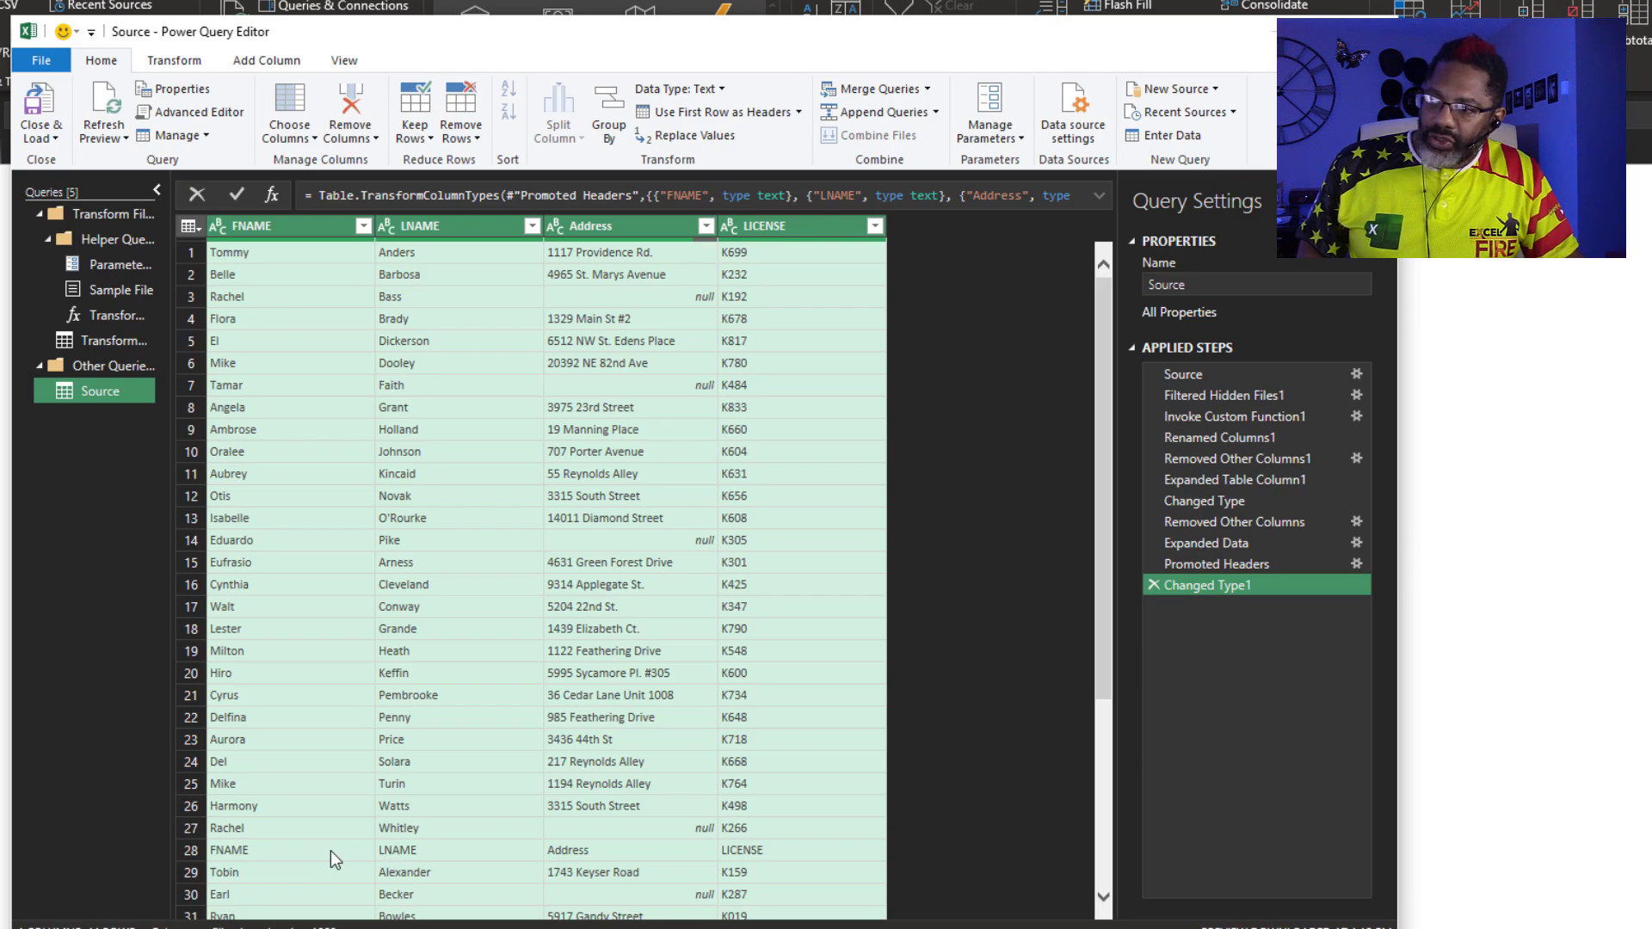
{"action": "left_click", "coordinate": [363, 225]}
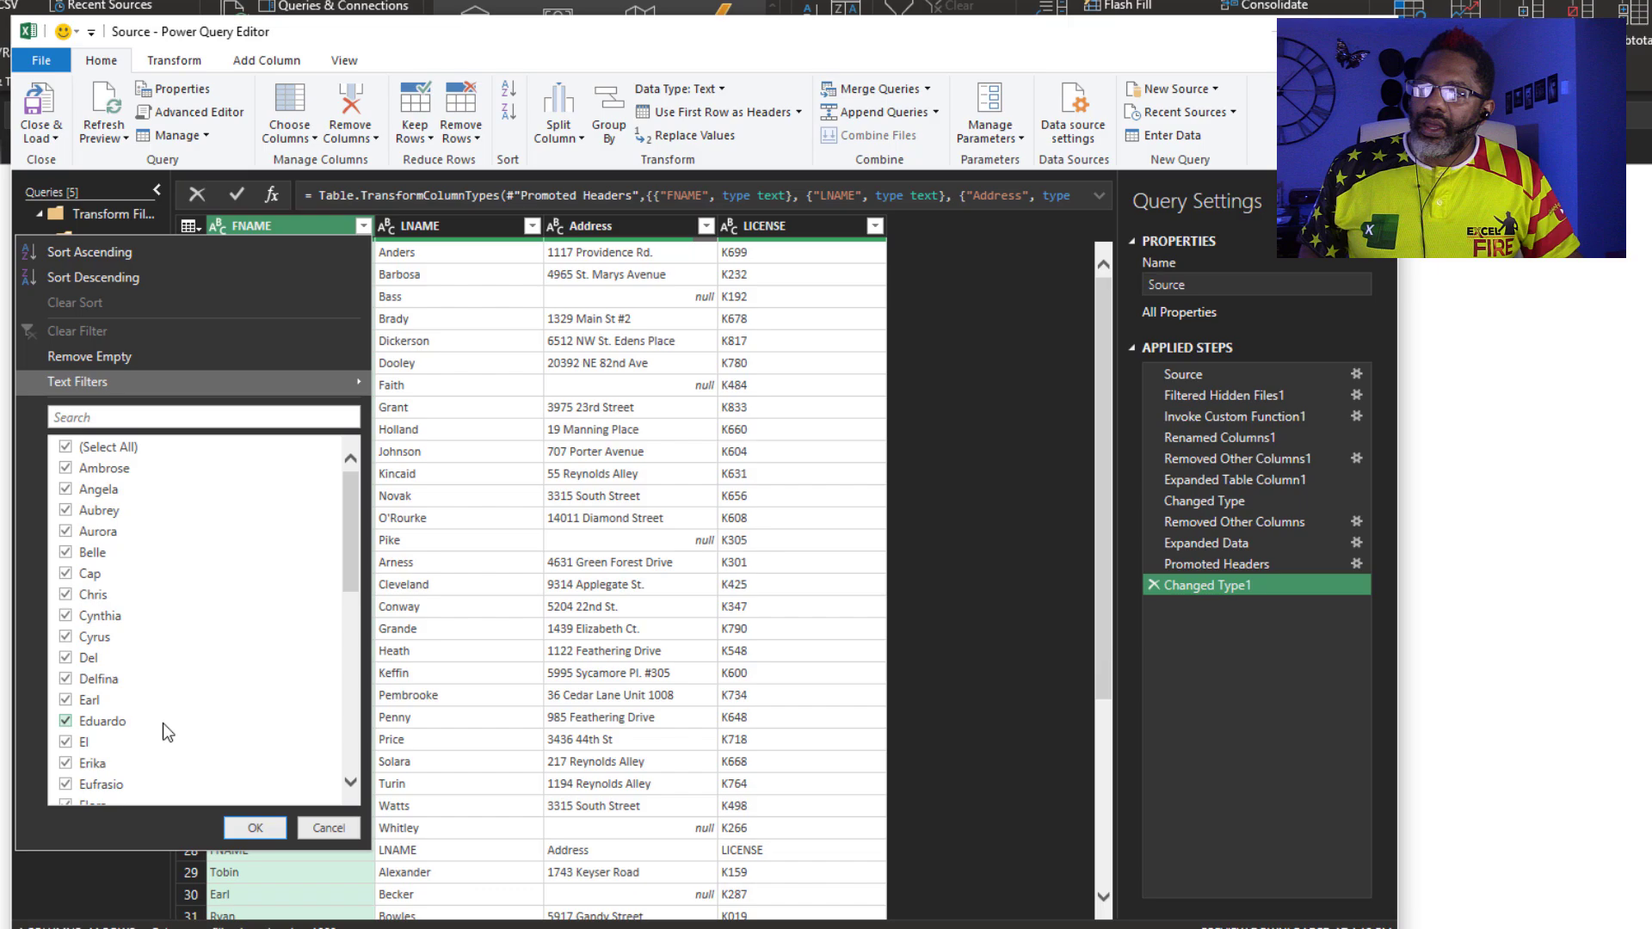
{"action": "scroll", "coordinate": [162, 723], "scroll_direction": "down", "scroll_amount": 3}
{"action": "left_click", "coordinate": [66, 664]}
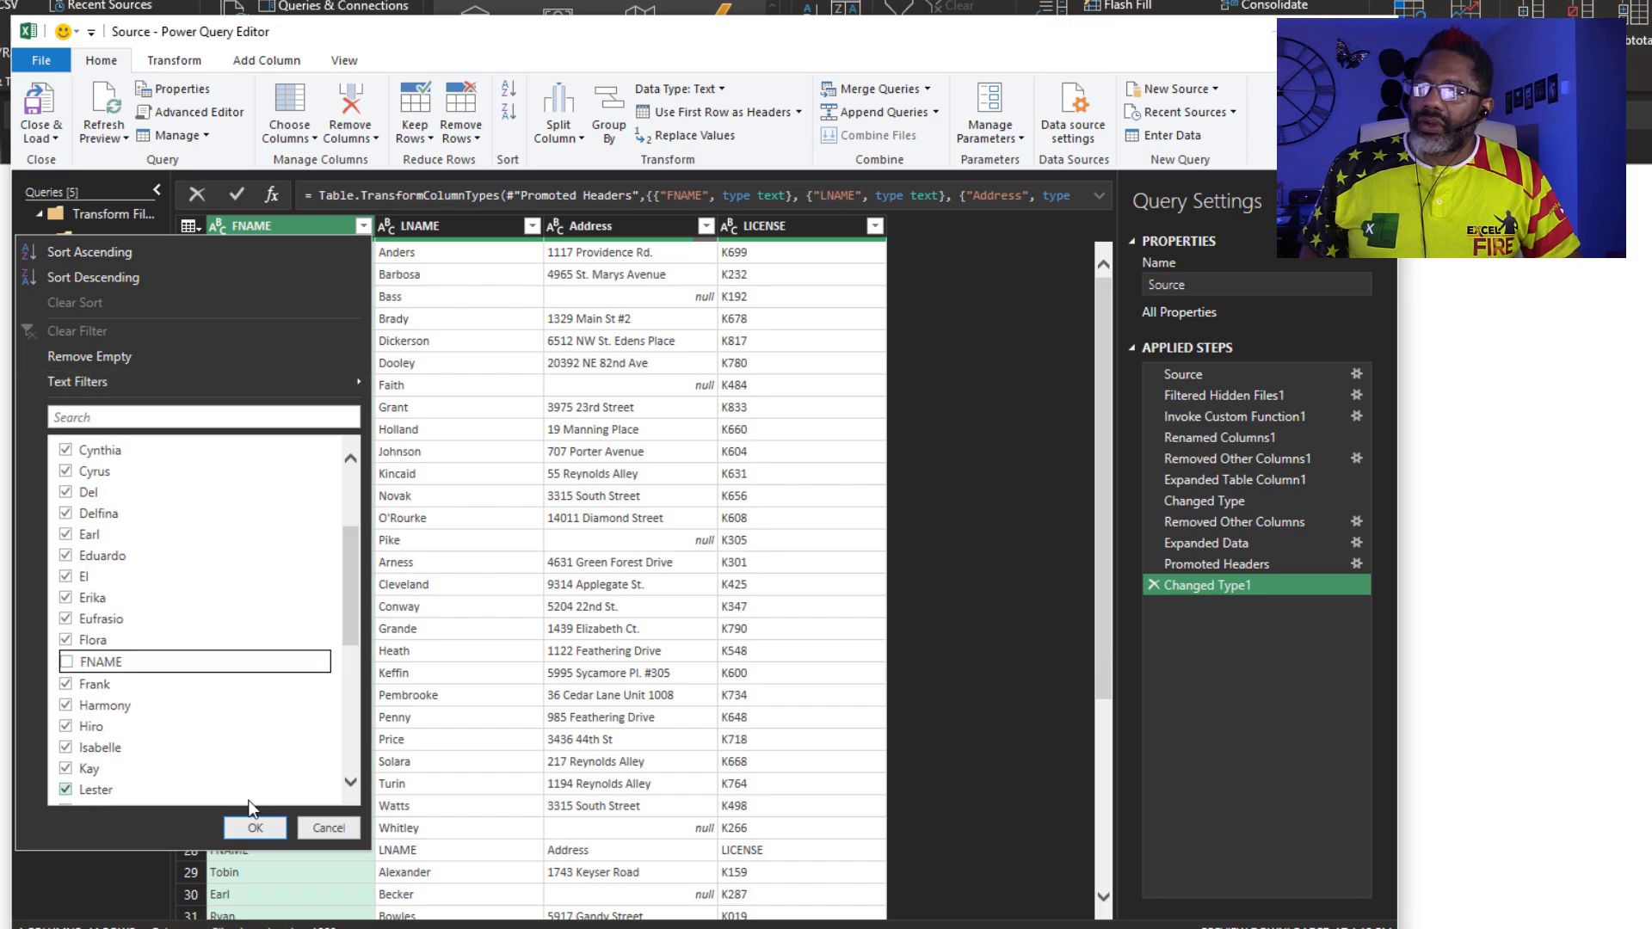
{"action": "left_click", "coordinate": [255, 827]}
{"action": "scroll", "coordinate": [488, 733], "scroll_direction": "down", "scroll_amount": 4}
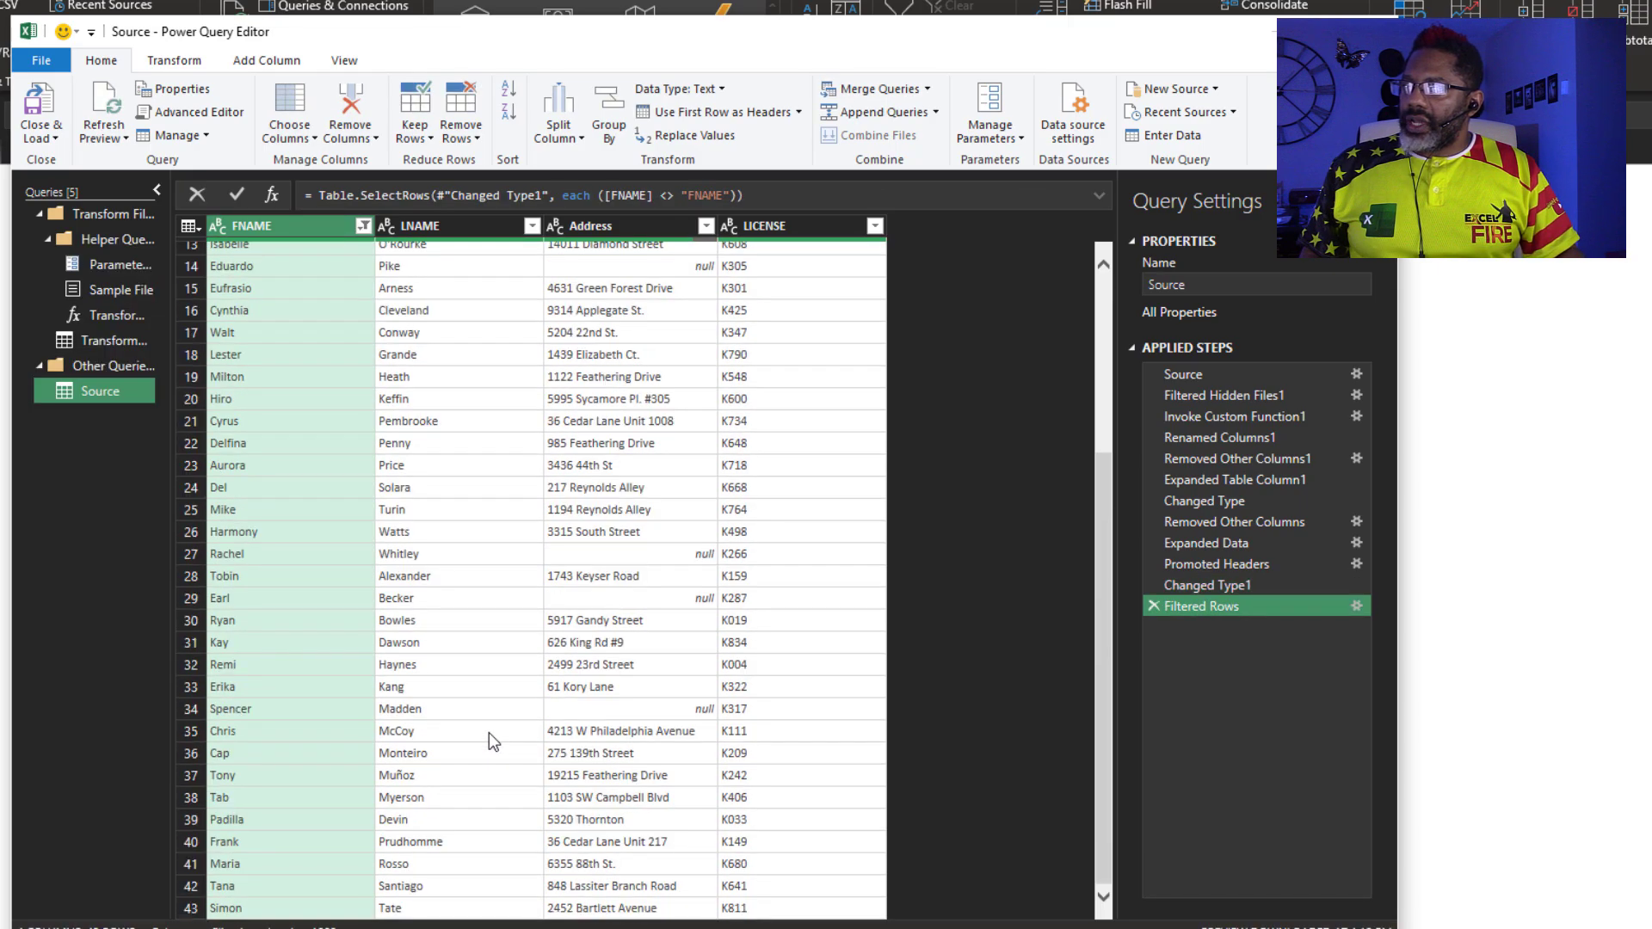
{"action": "scroll", "coordinate": [488, 732], "scroll_direction": "up", "scroll_amount": 4}
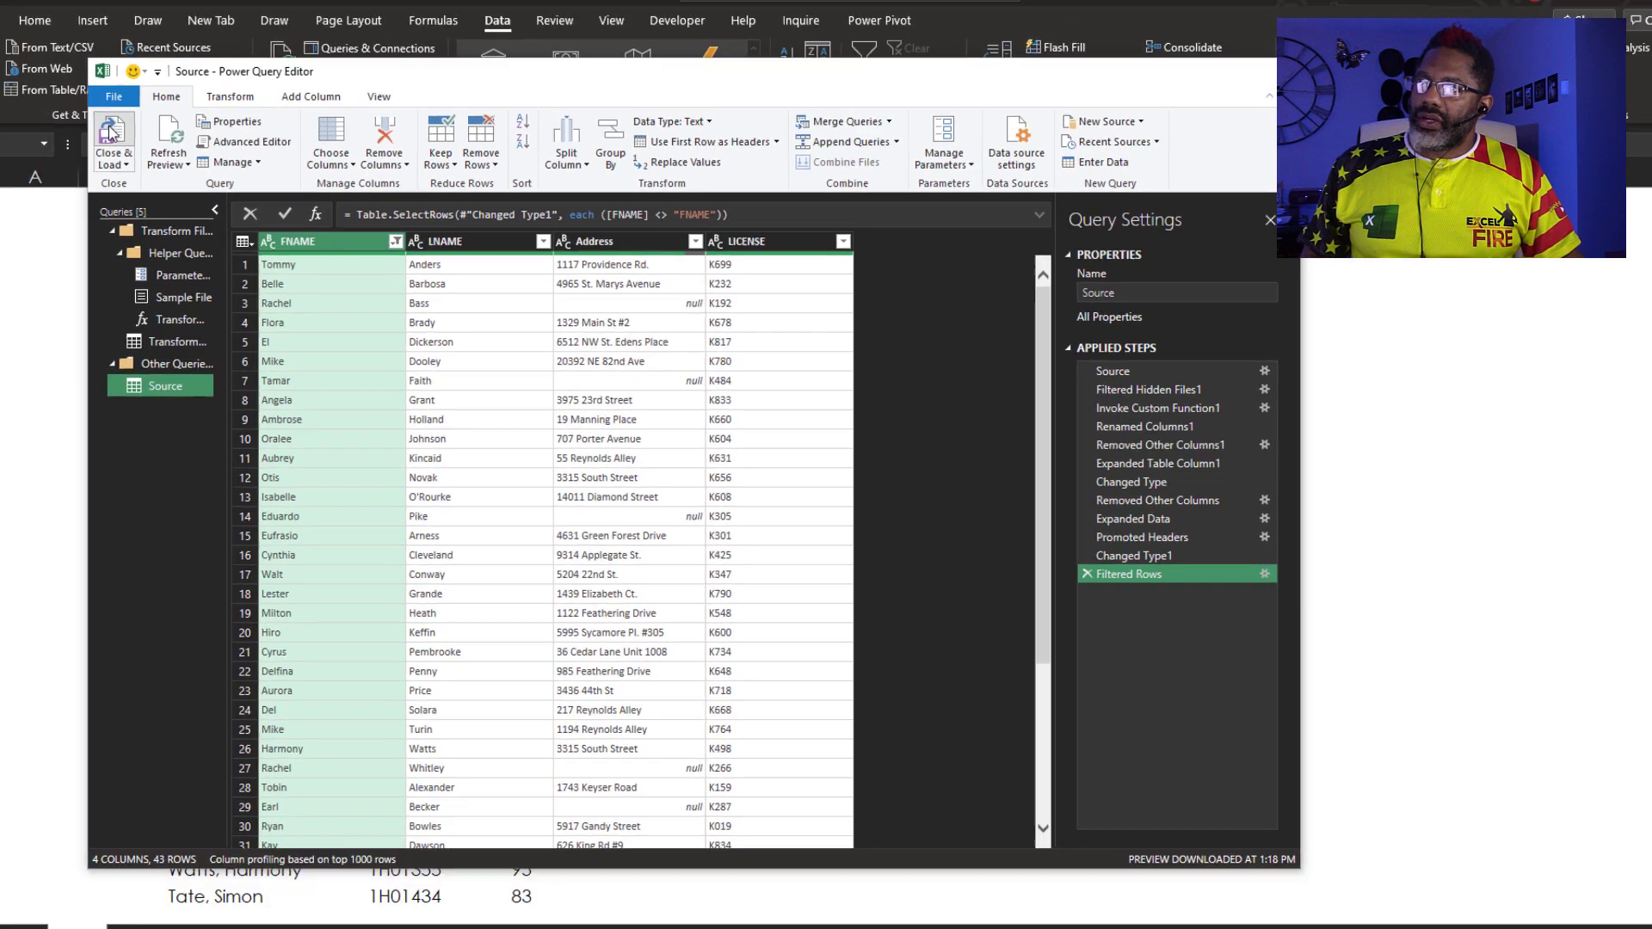
Load Source to the workbook, then send Sheet1's exam scores range to Power Query as Table6
{"action": "left_click", "coordinate": [110, 131]}
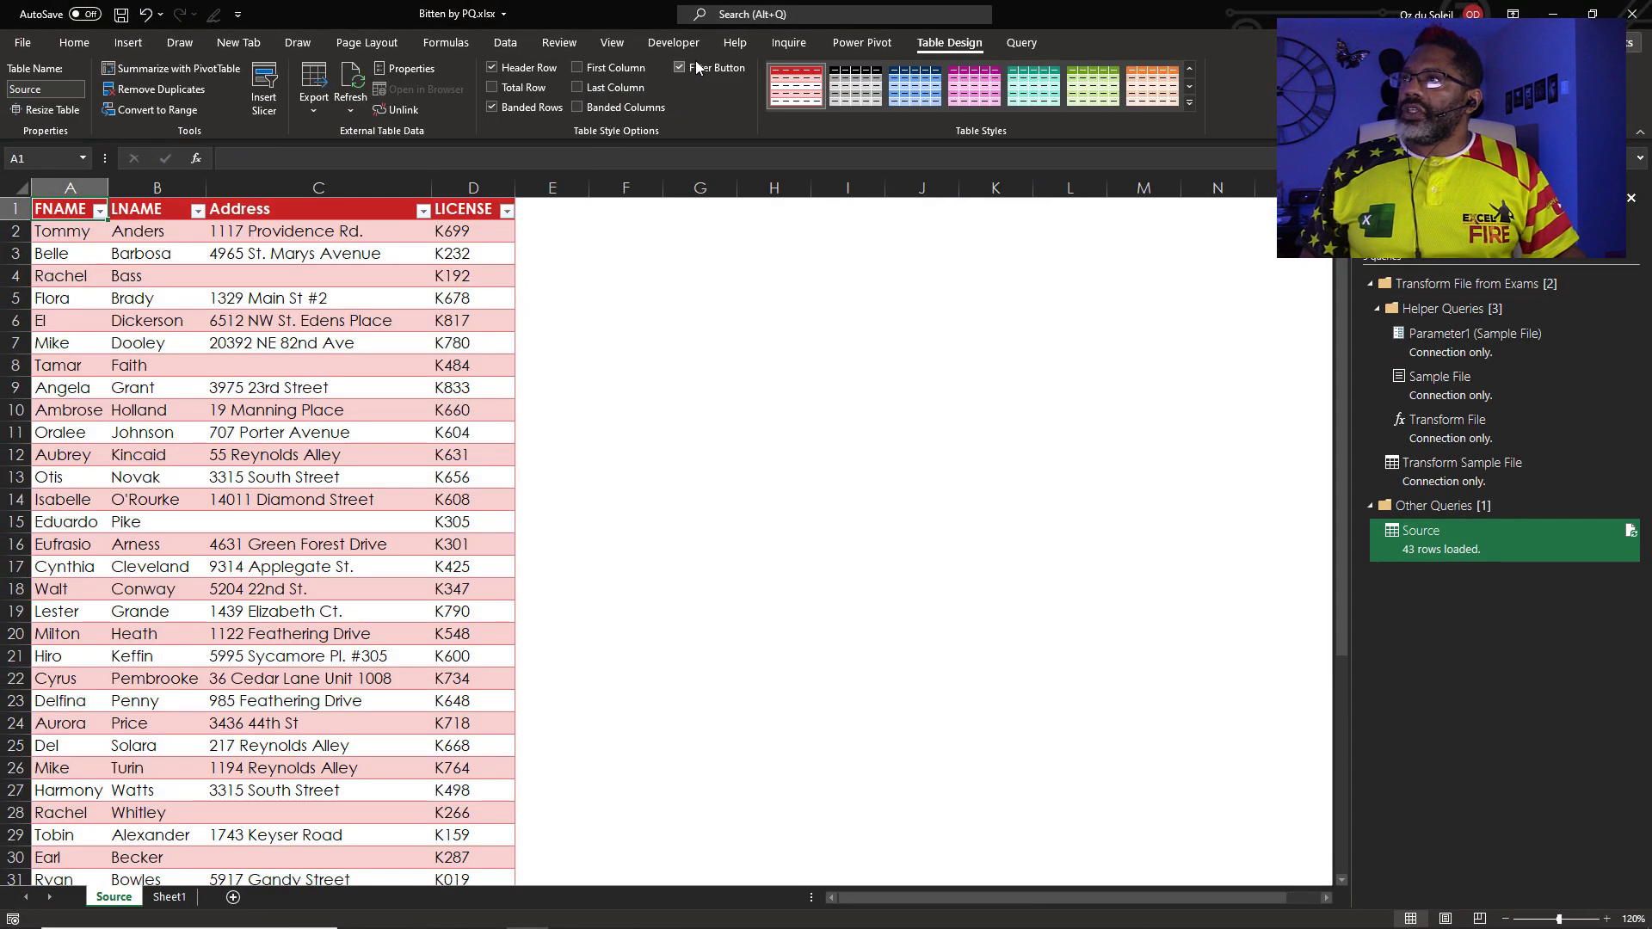
{"action": "left_click", "coordinate": [679, 67]}
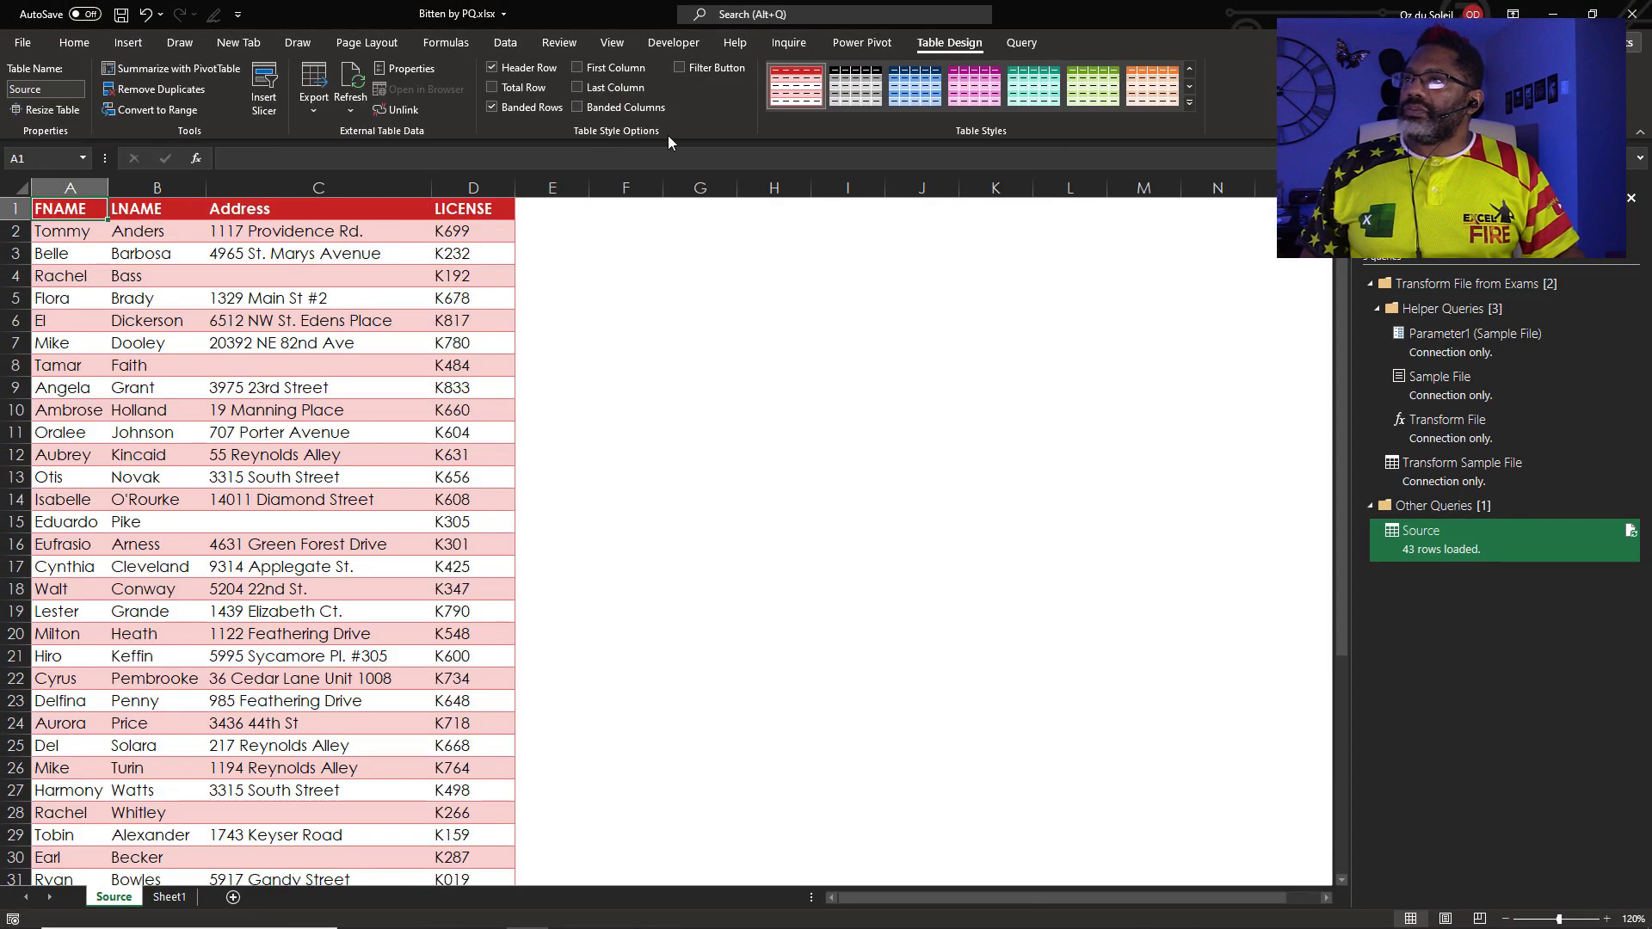
{"action": "left_click", "coordinate": [169, 896]}
{"action": "left_click", "coordinate": [274, 461]}
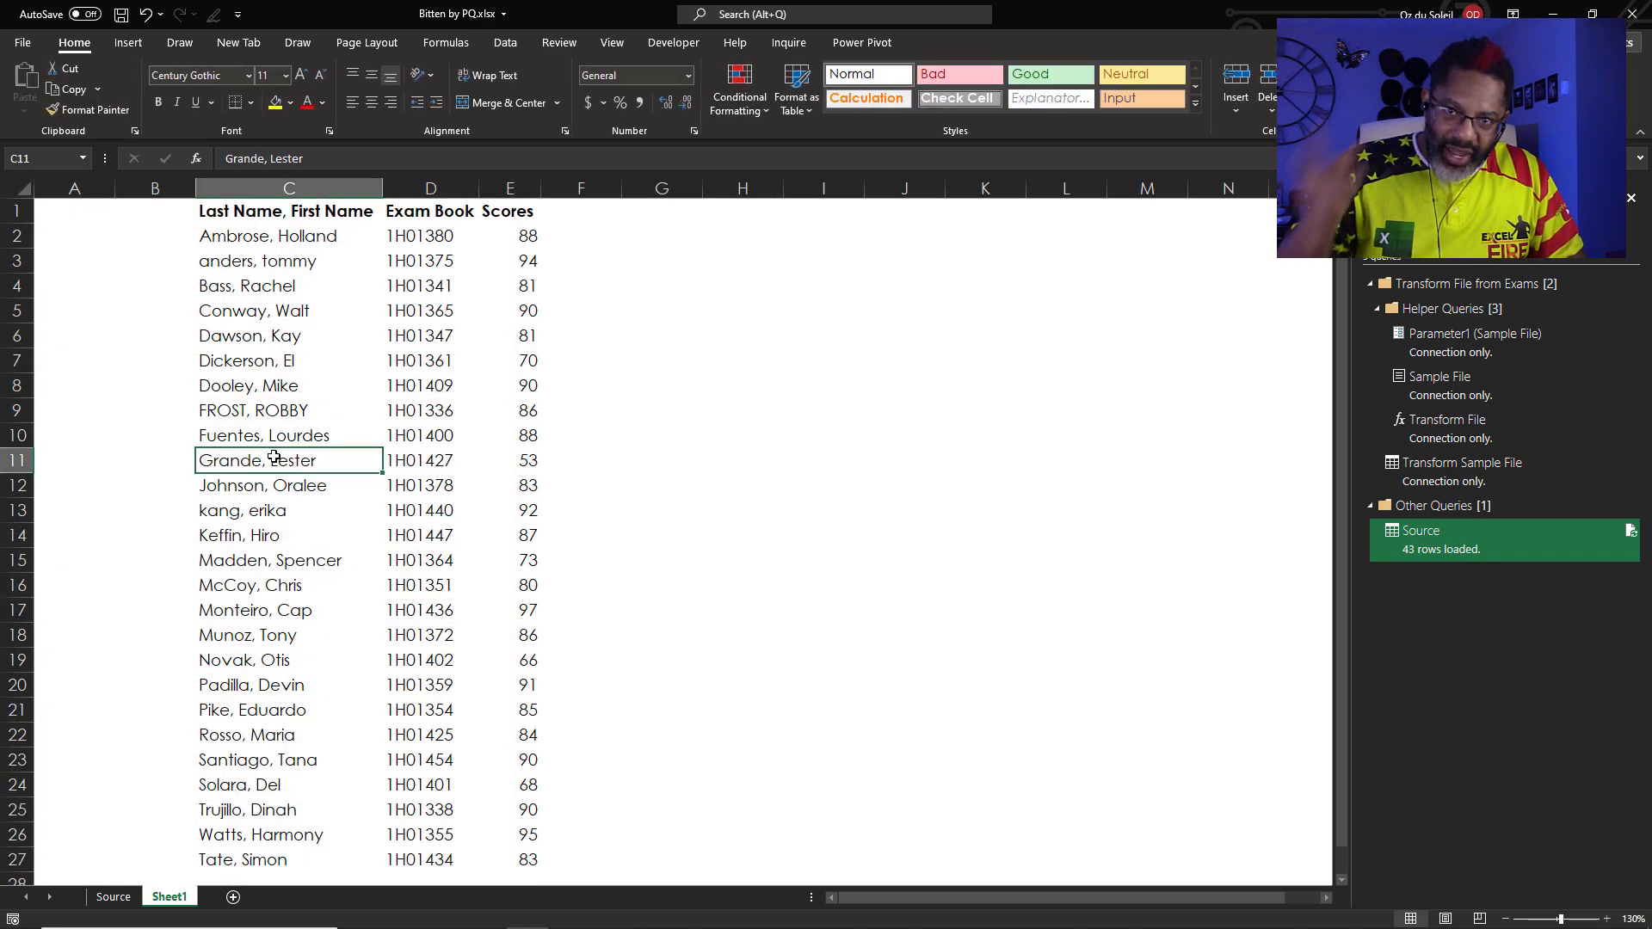
{"action": "right_click", "coordinate": [277, 431]}
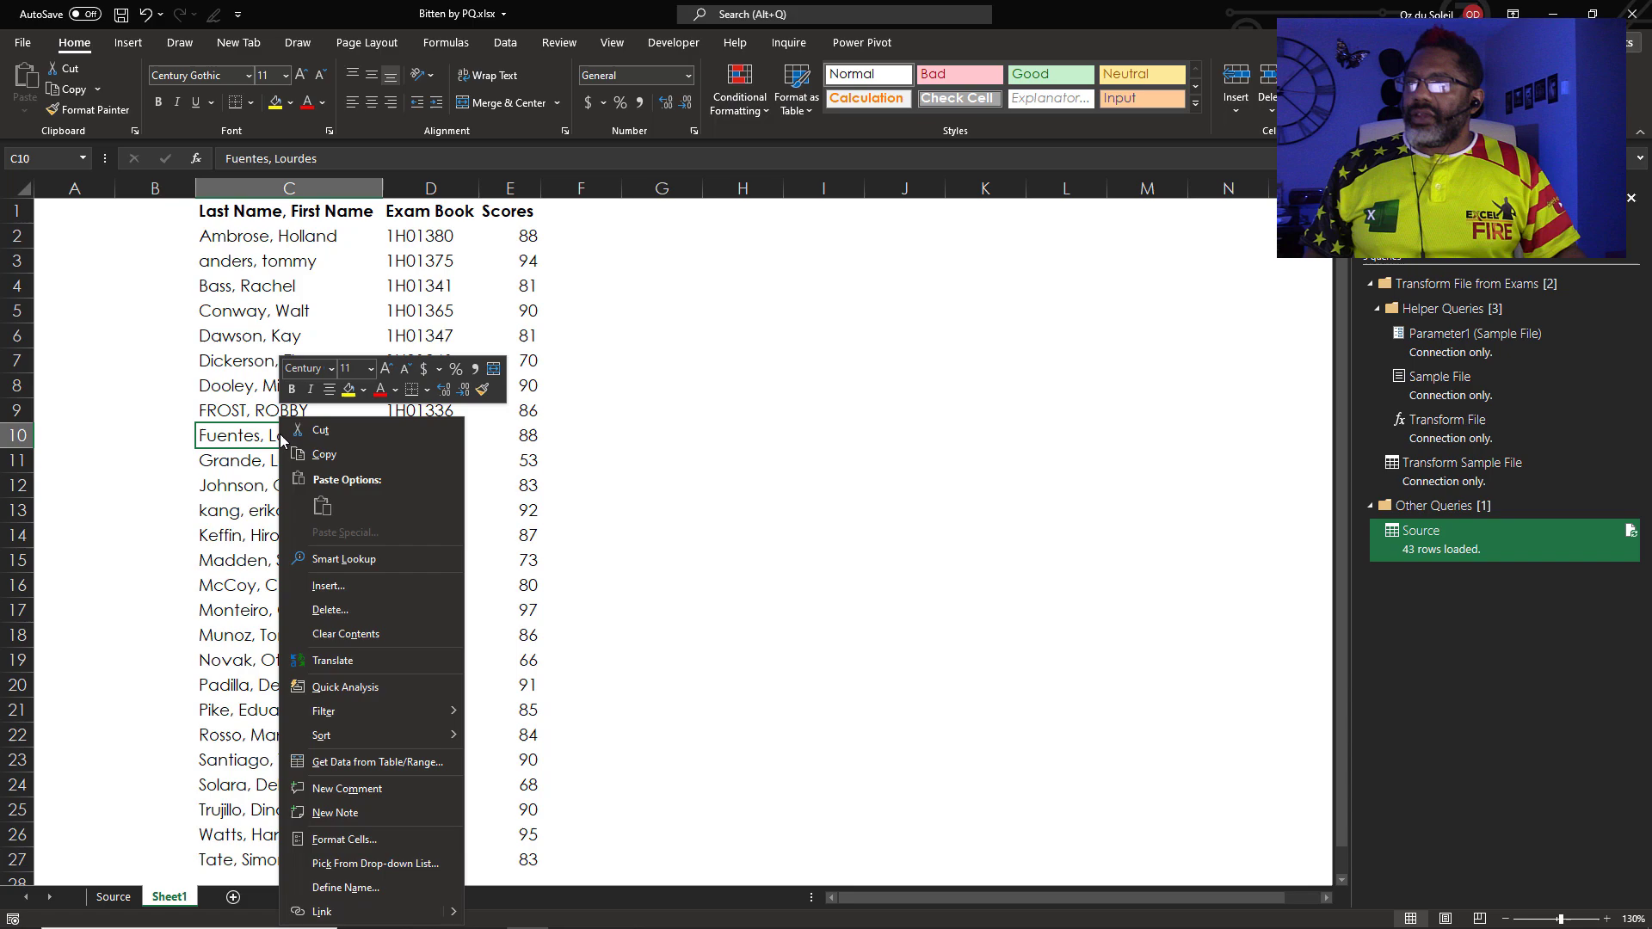
{"action": "left_click", "coordinate": [338, 760]}
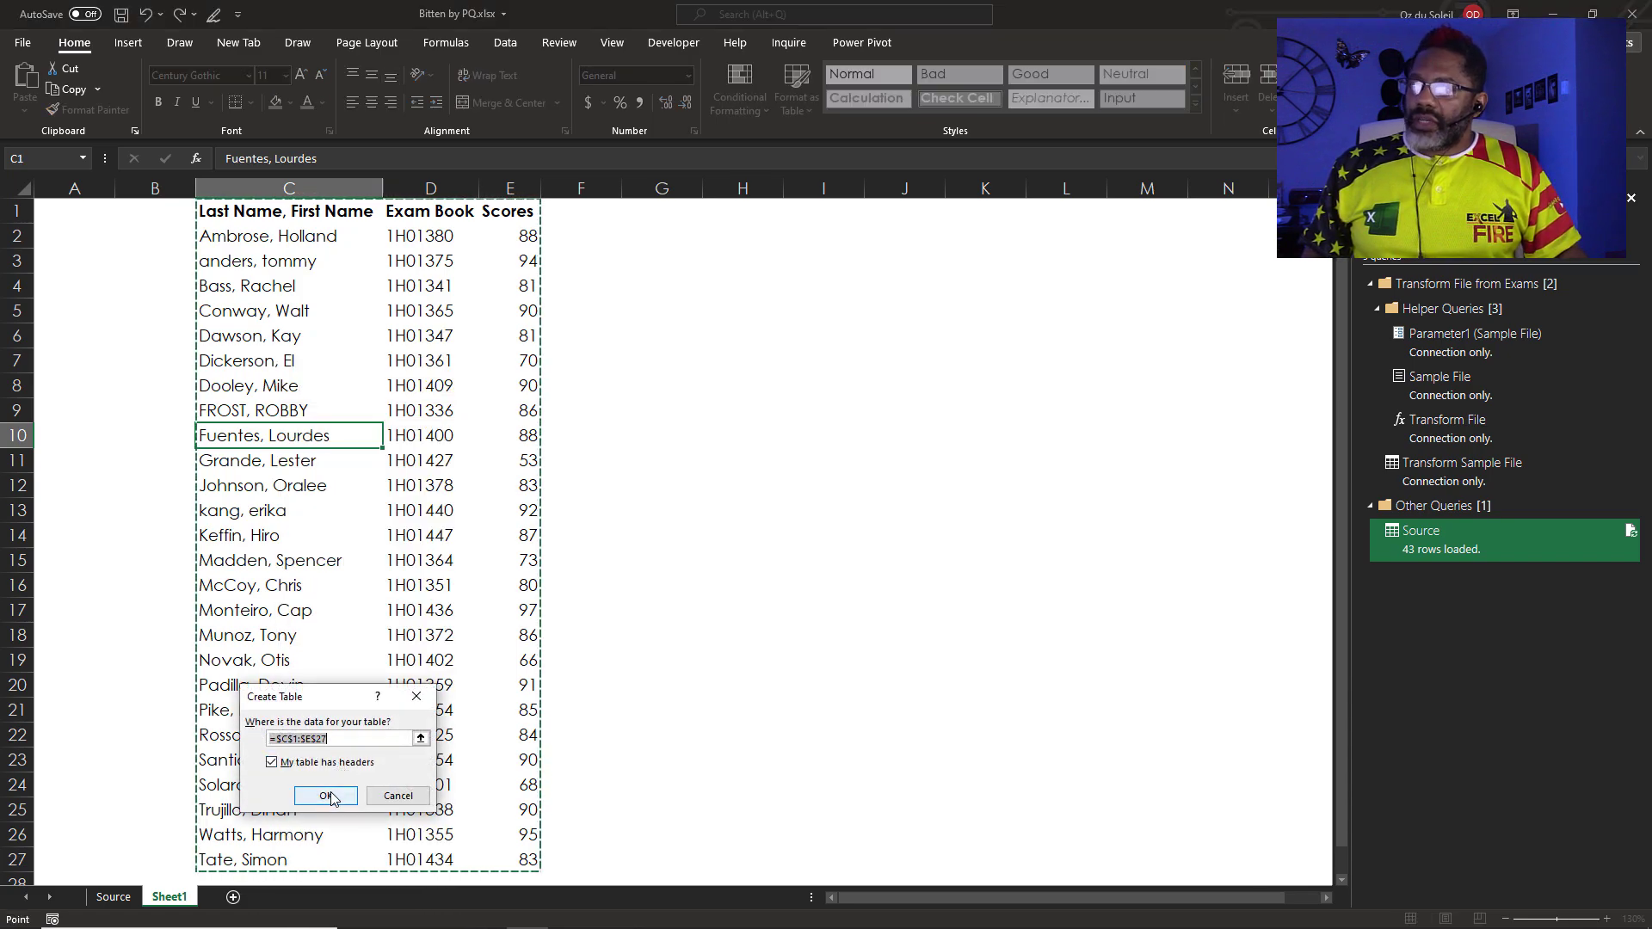
{"action": "left_click", "coordinate": [326, 795]}
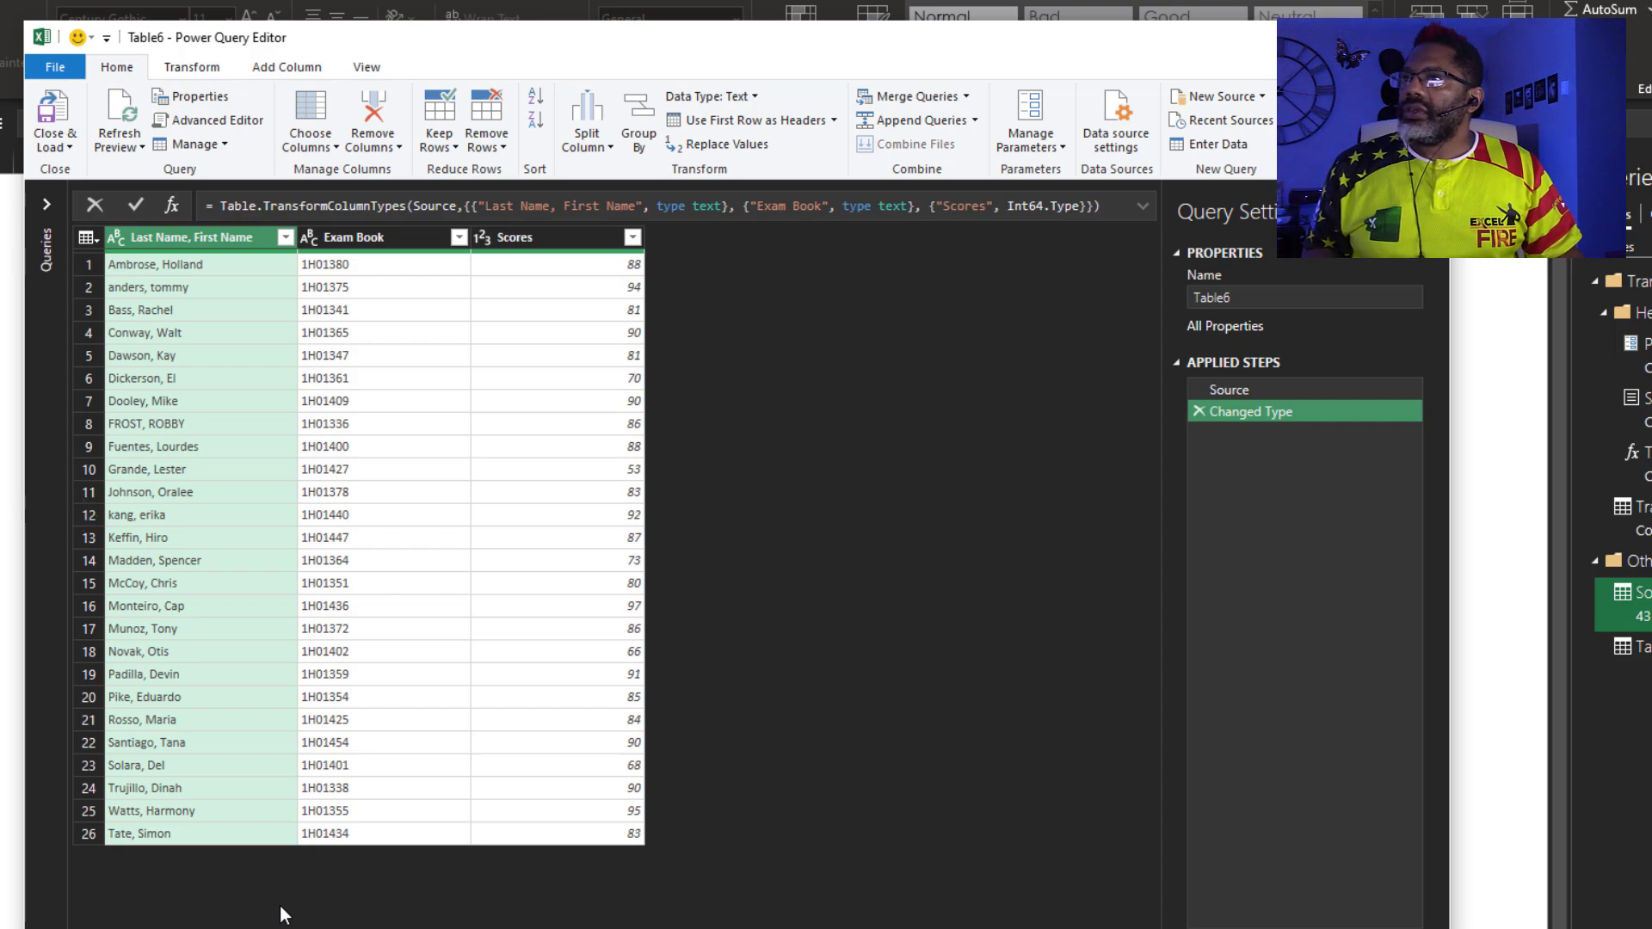
Add a column from examples Holland and Tommy that extracts proper-case first names
{"action": "left_click", "coordinate": [279, 66]}
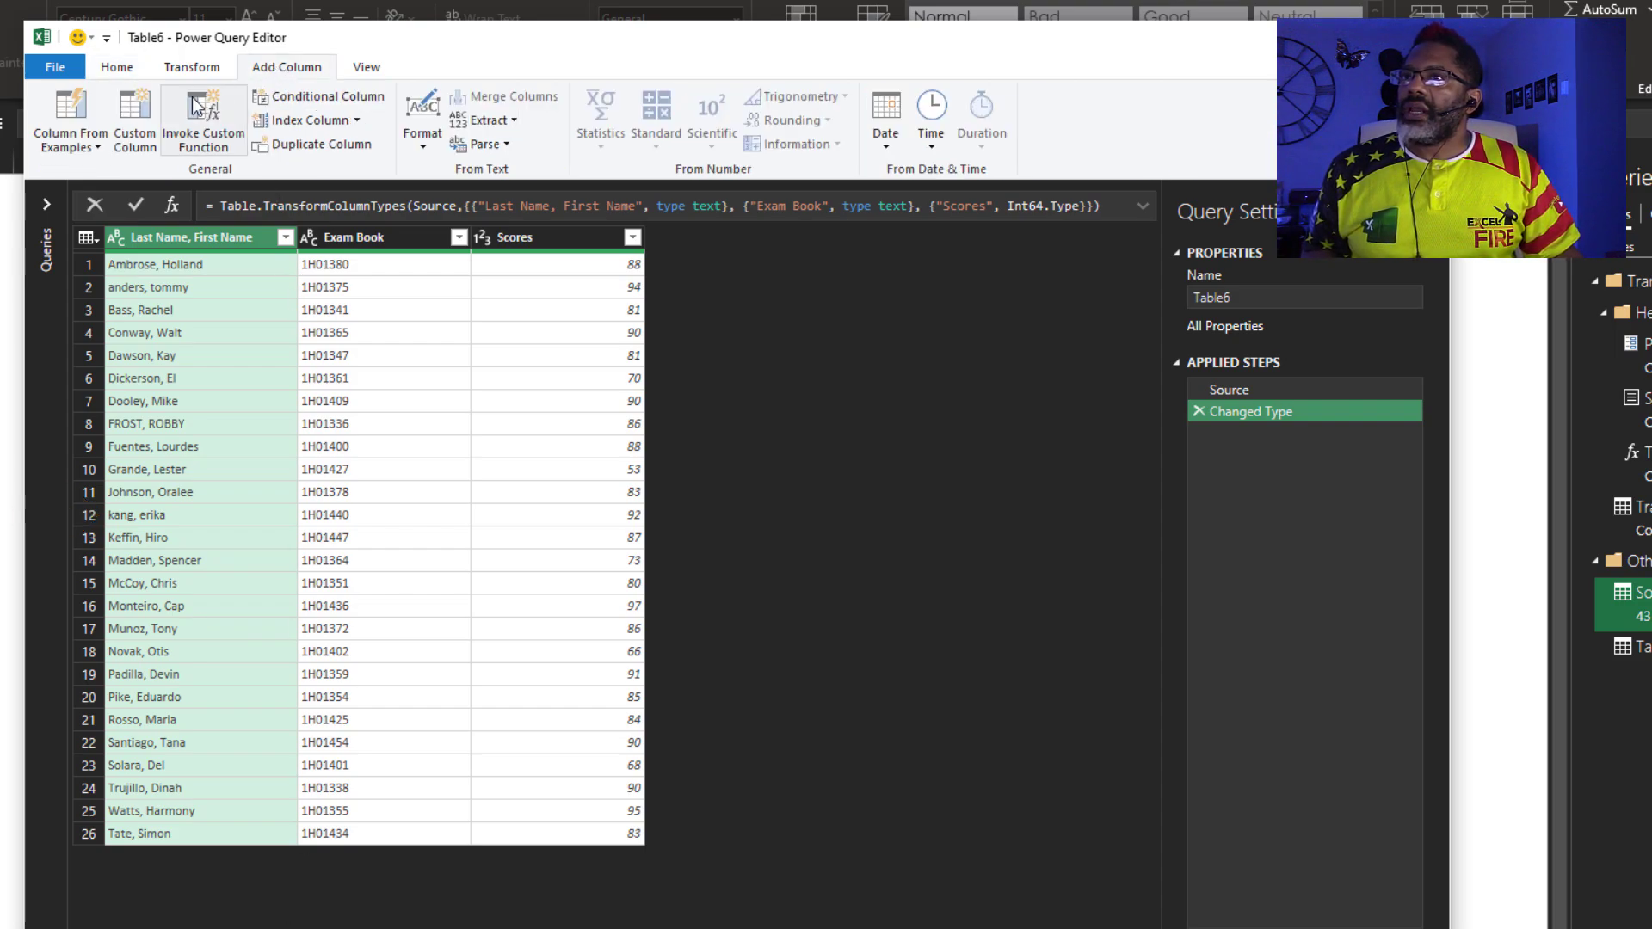
{"action": "left_click", "coordinate": [72, 107]}
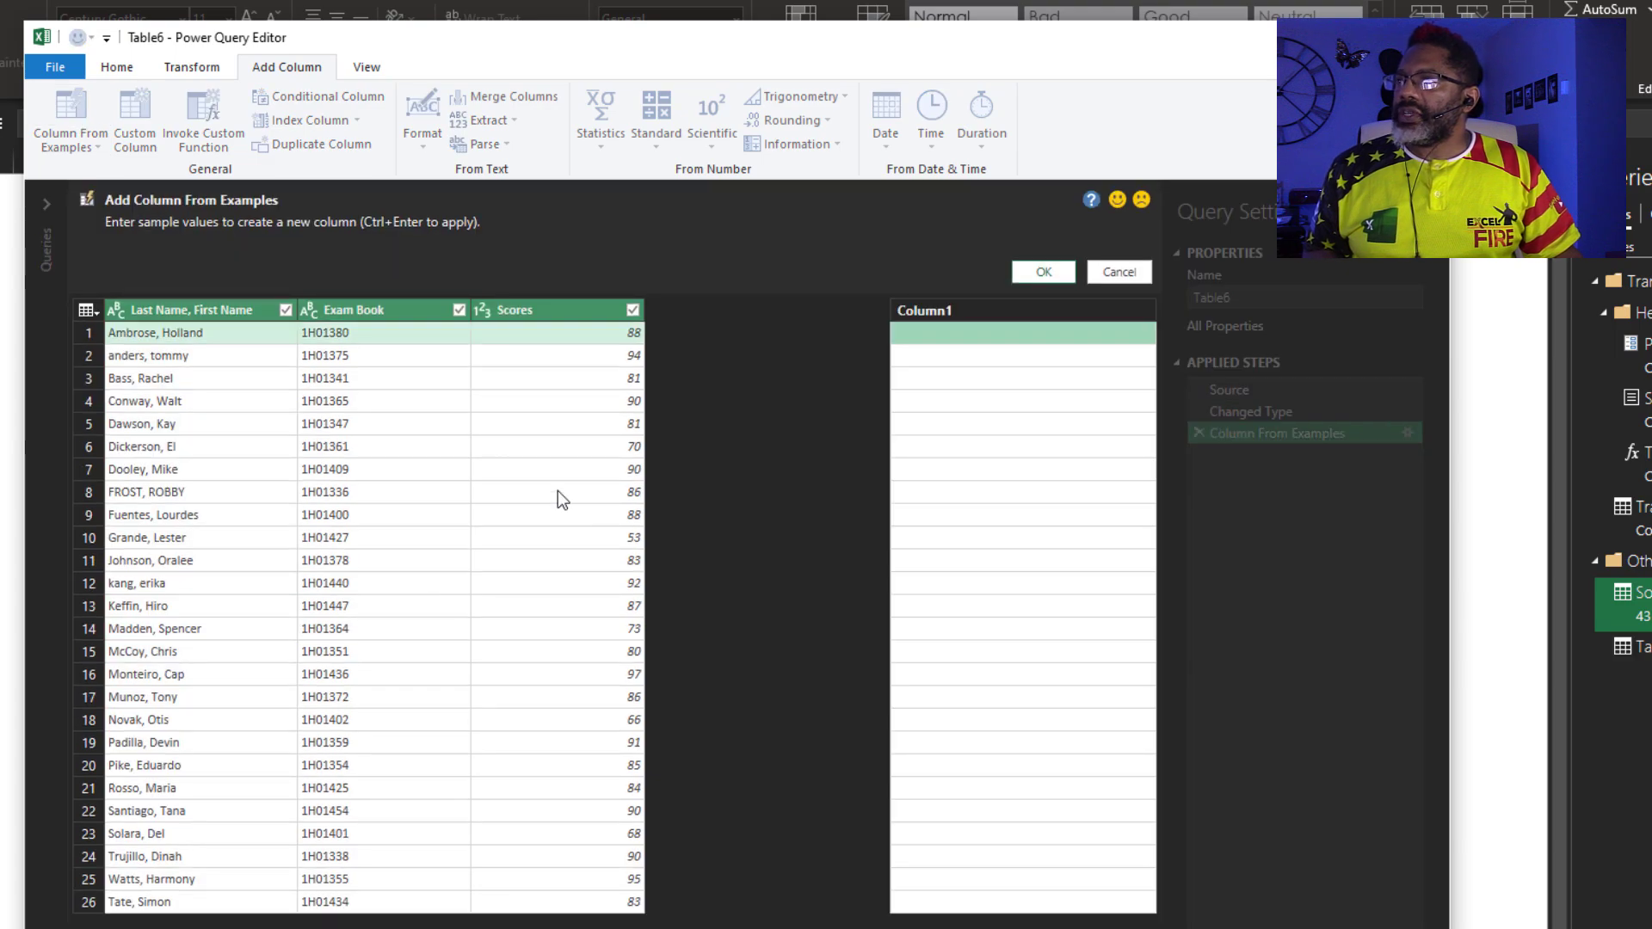
{"action": "type", "text": "Holland"}
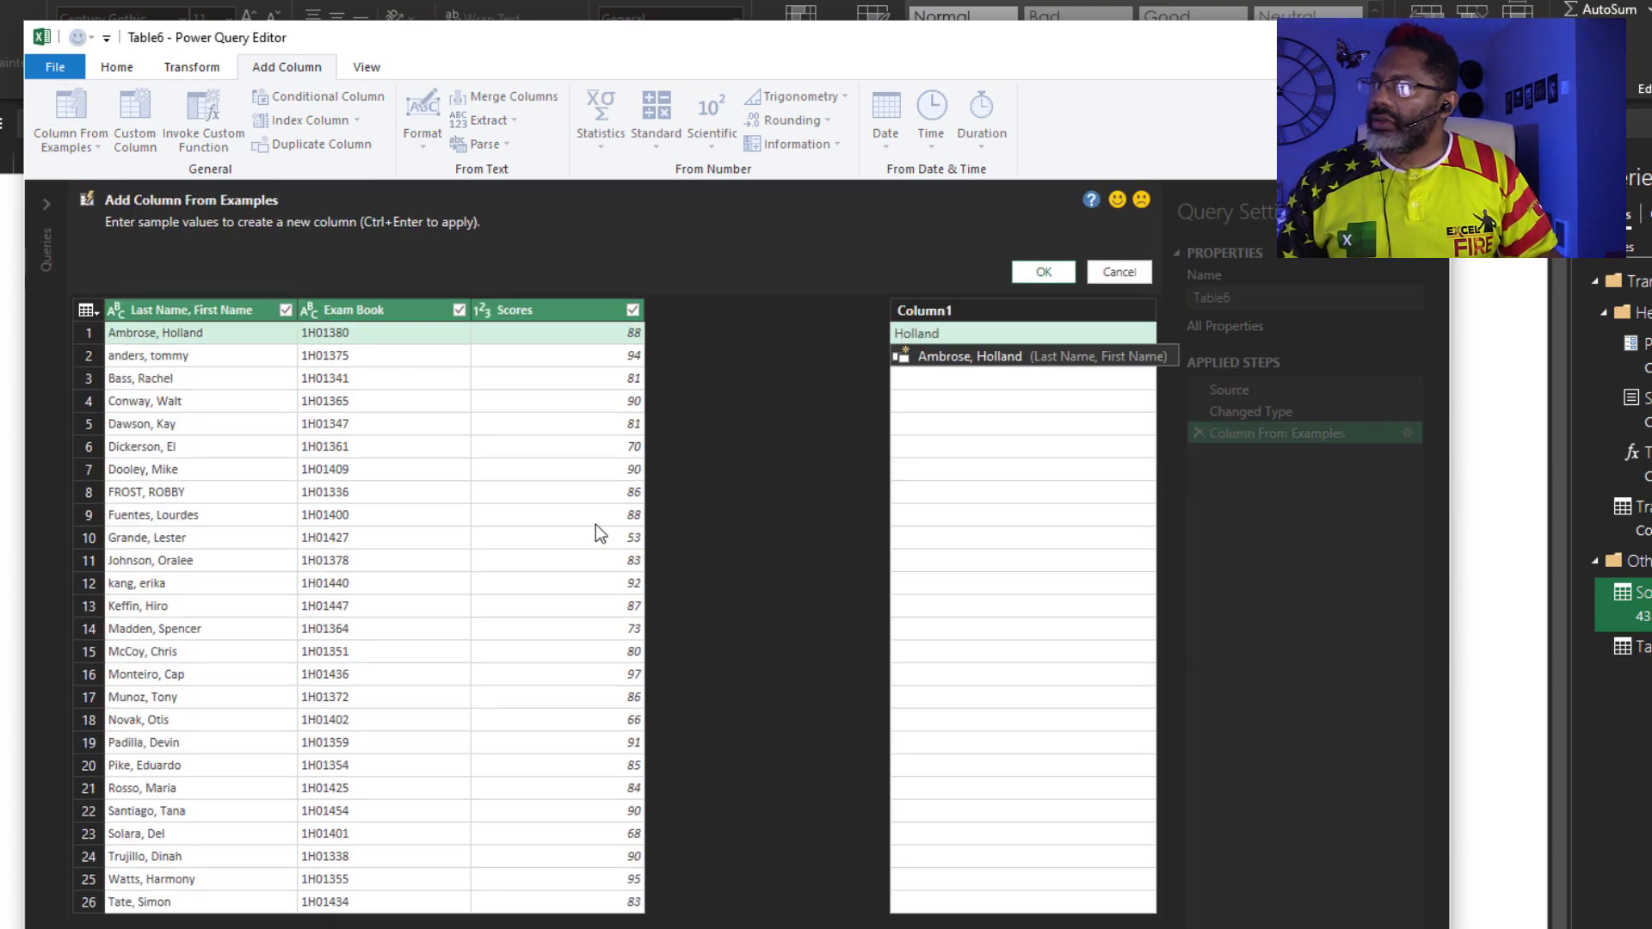
{"action": "key", "text": "Return"}
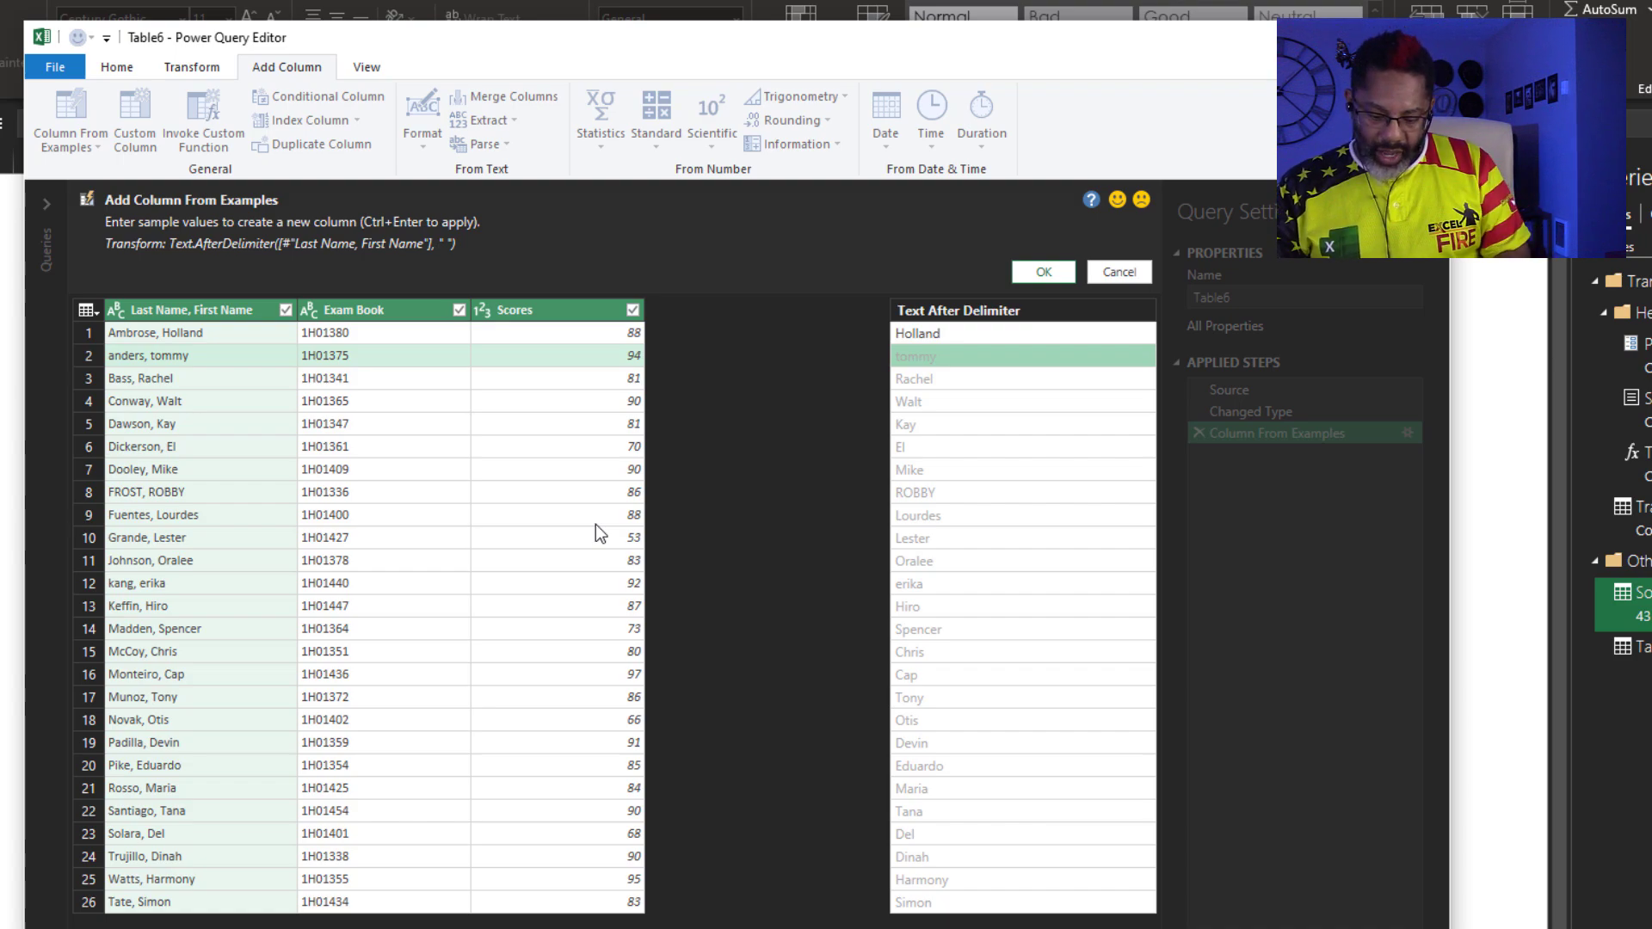
{"action": "type", "text": "Tommy"}
{"action": "key", "text": "Return"}
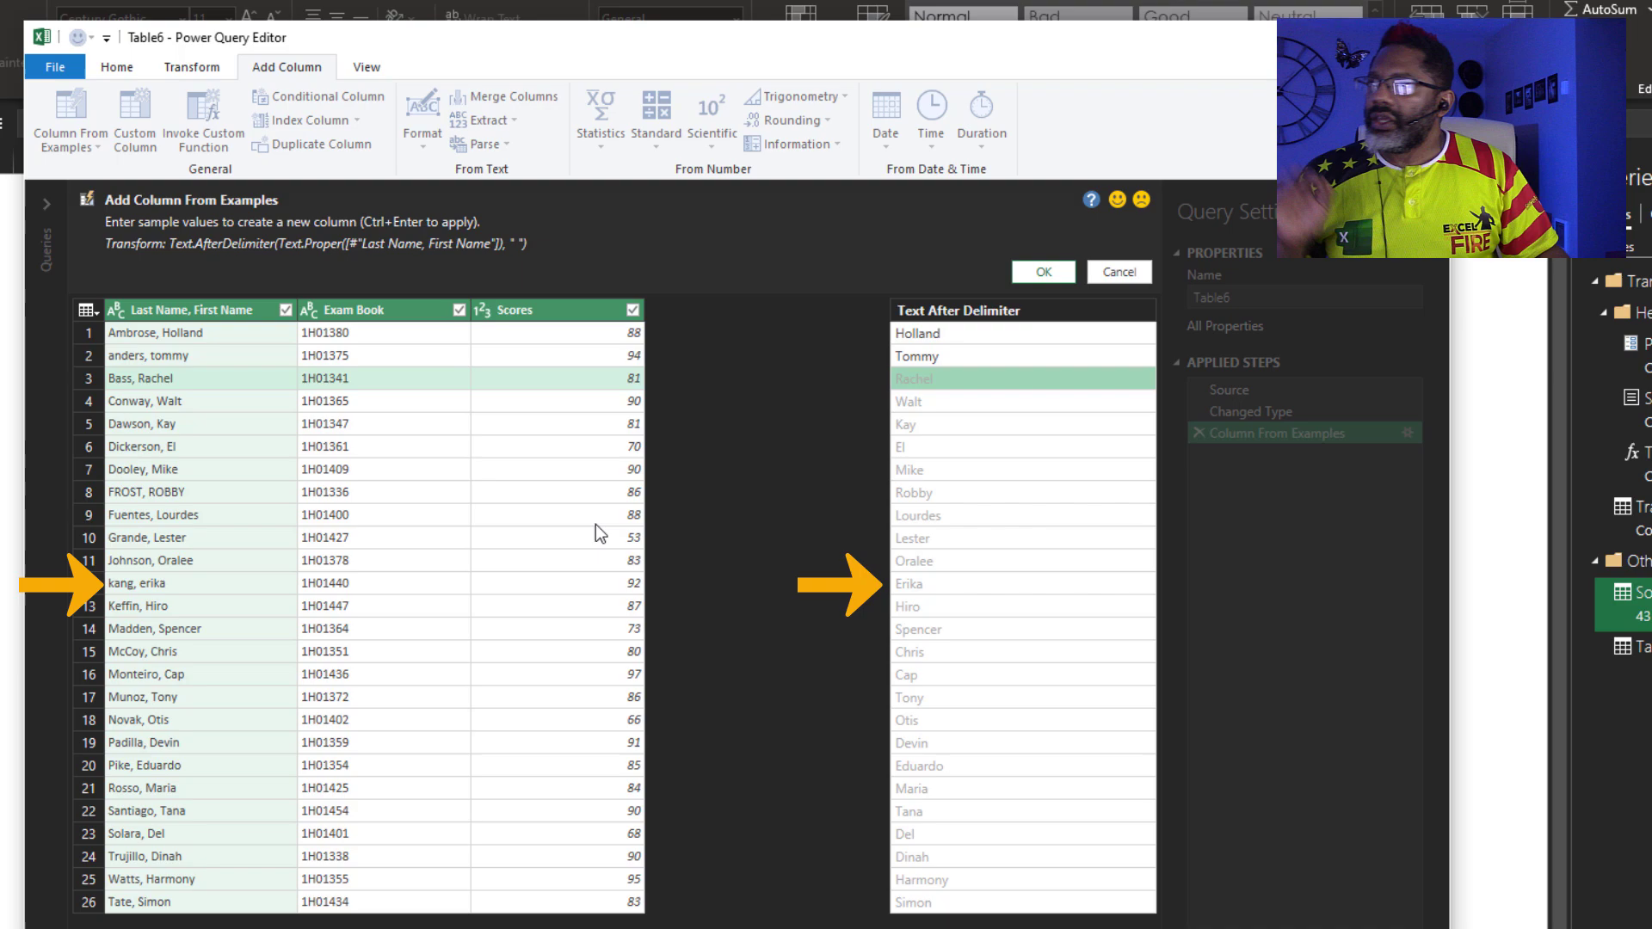
{"action": "left_click", "coordinate": [1044, 268]}
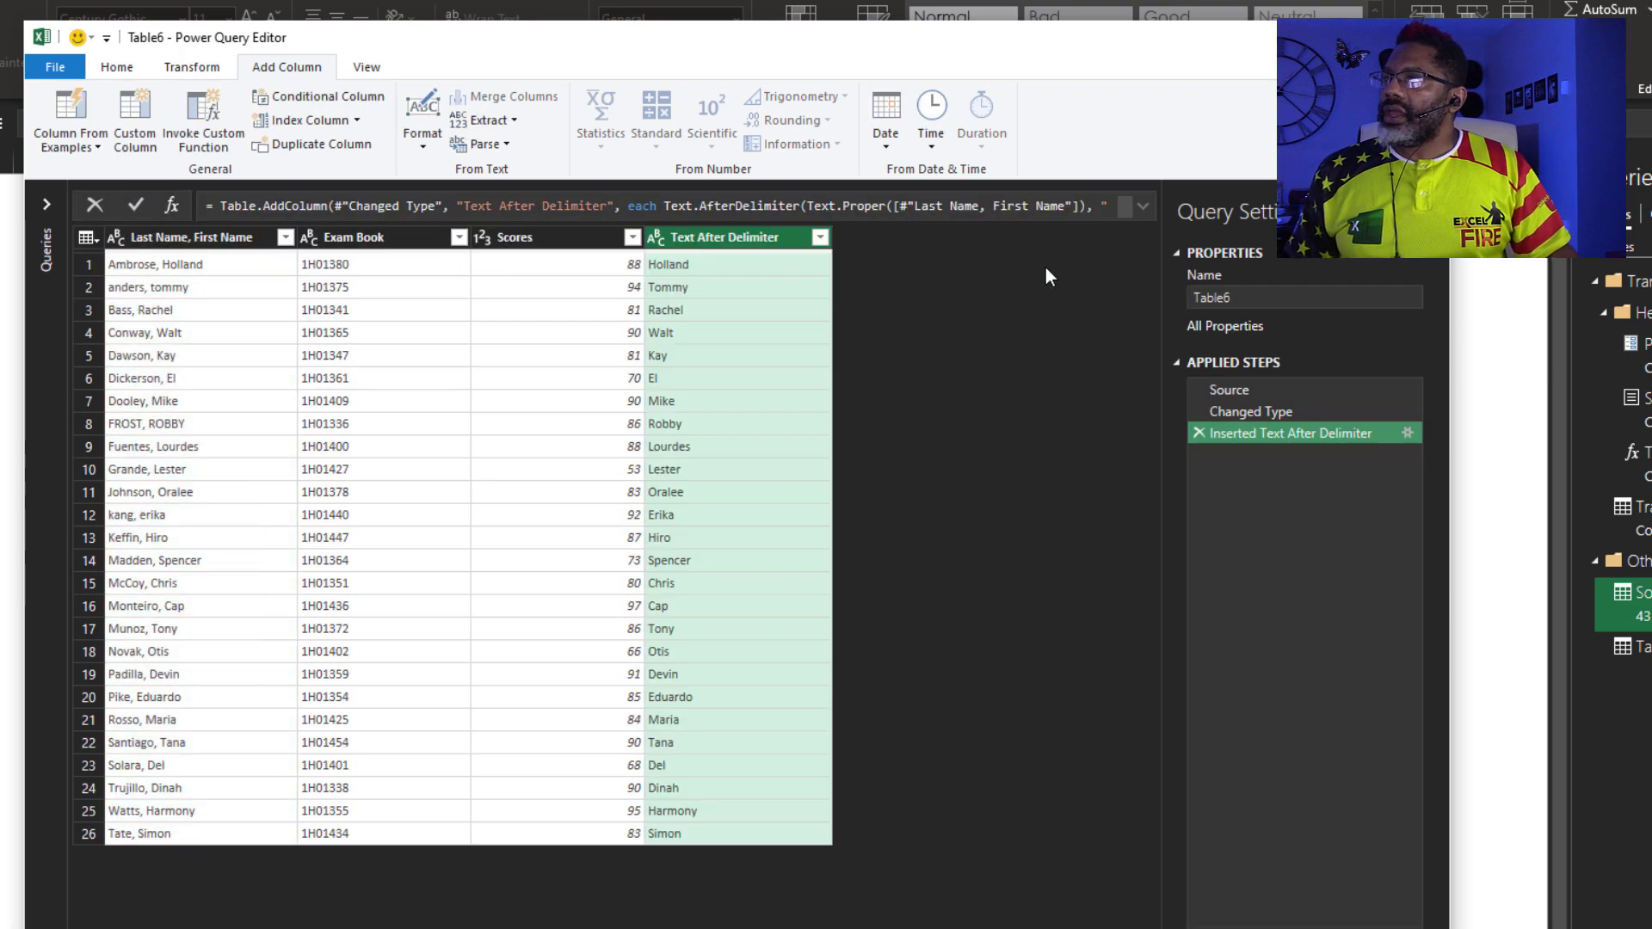
Rename the Text After Delimiter column to FNAME
{"action": "double_click", "coordinate": [703, 239]}
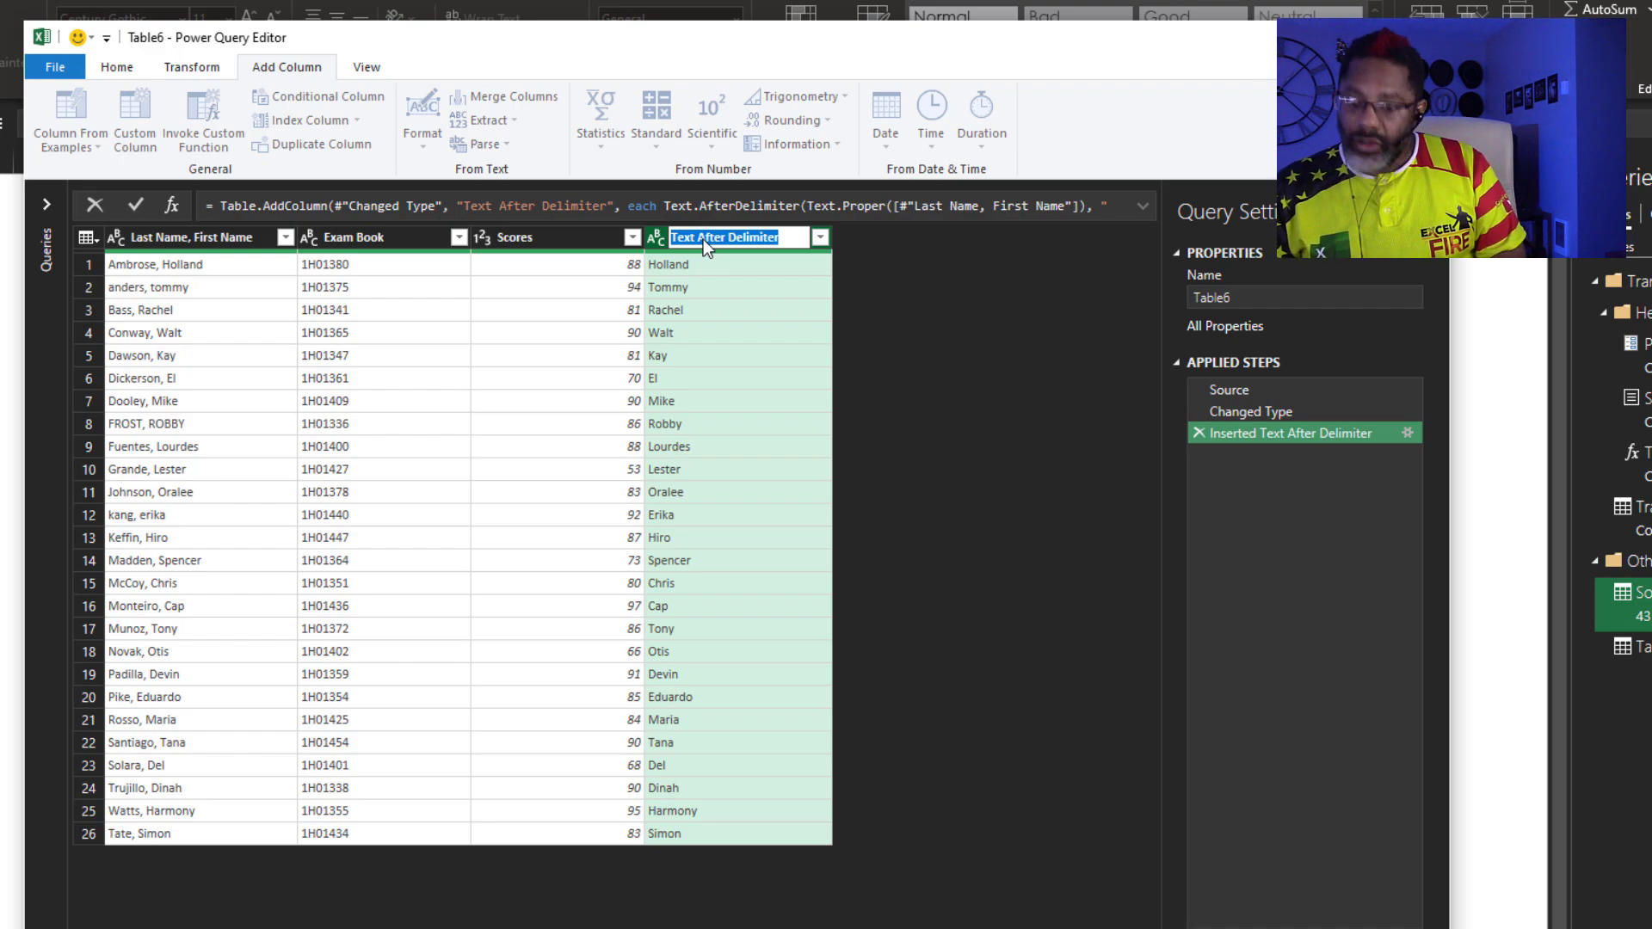
{"action": "type", "text": "FNAME"}
{"action": "key", "text": "Return"}
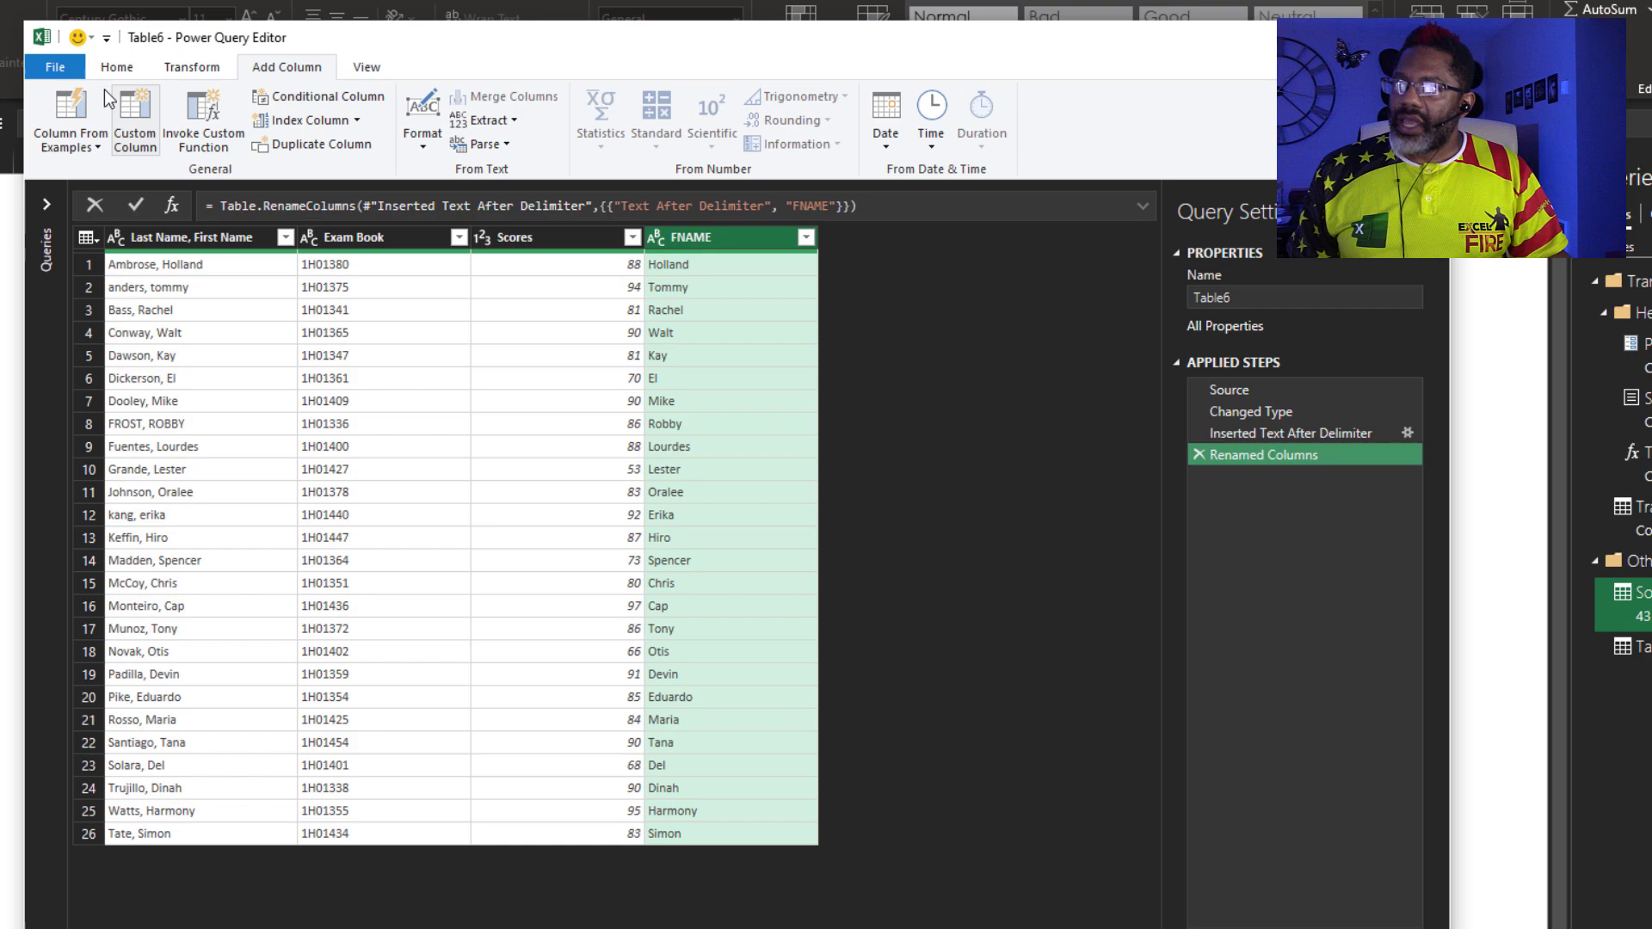
Add a column from examples Ambrose and Anders that extracts proper-case last names
{"action": "left_click", "coordinate": [77, 101]}
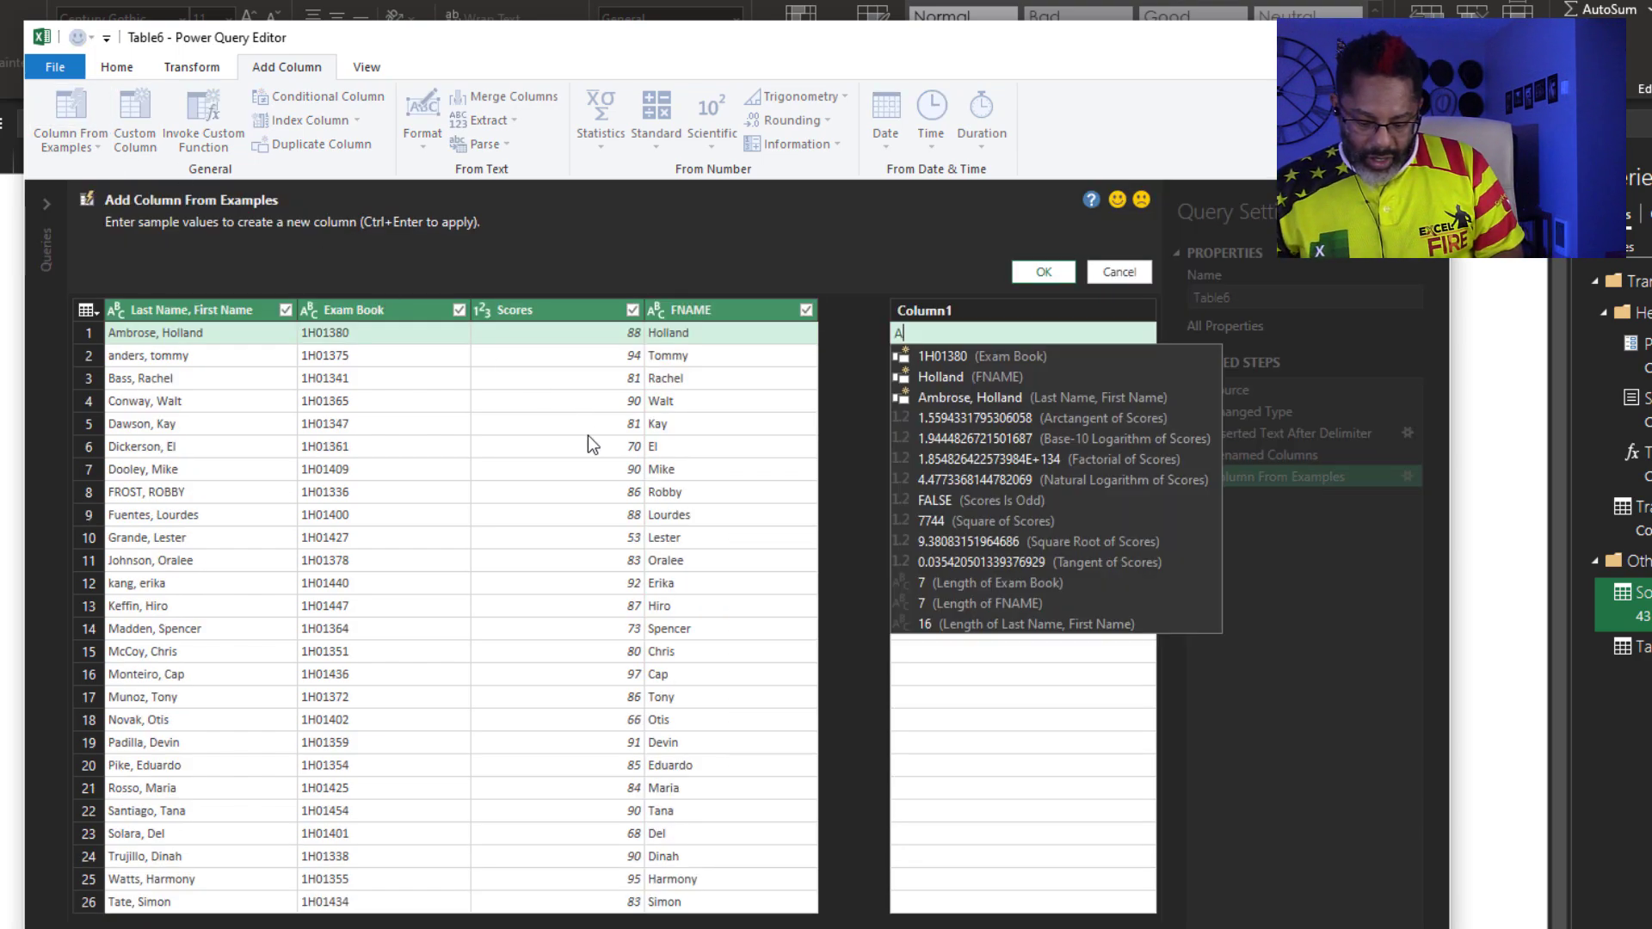
{"action": "type", "text": "Ambrose"}
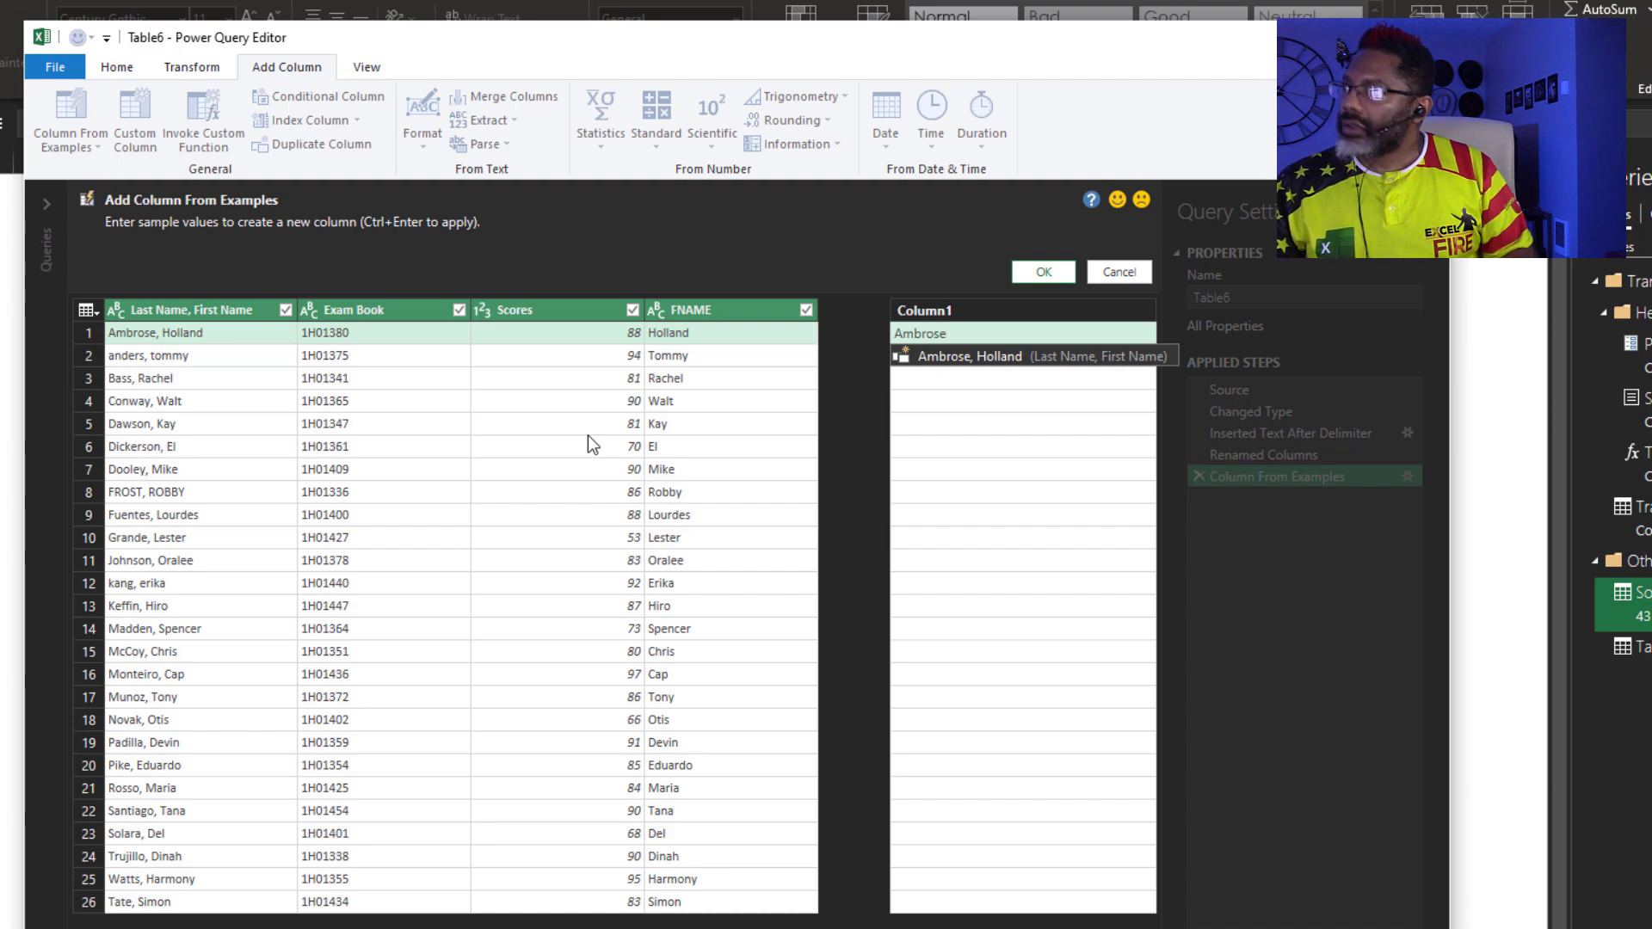
{"action": "key", "text": "Return"}
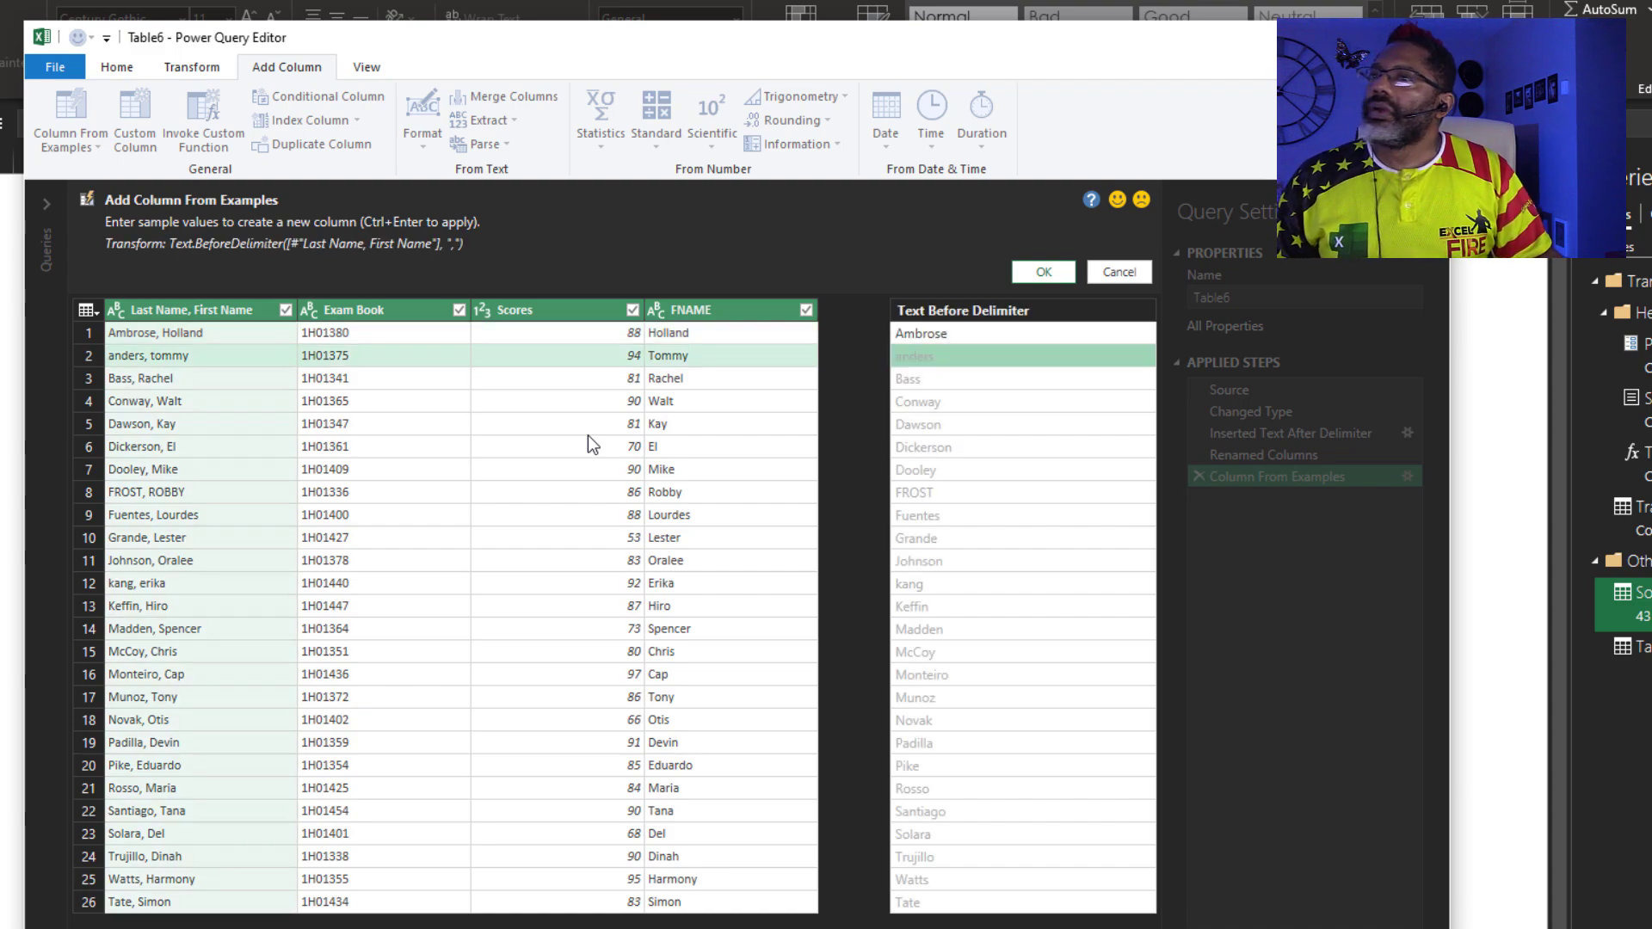
{"action": "type", "text": "Anders"}
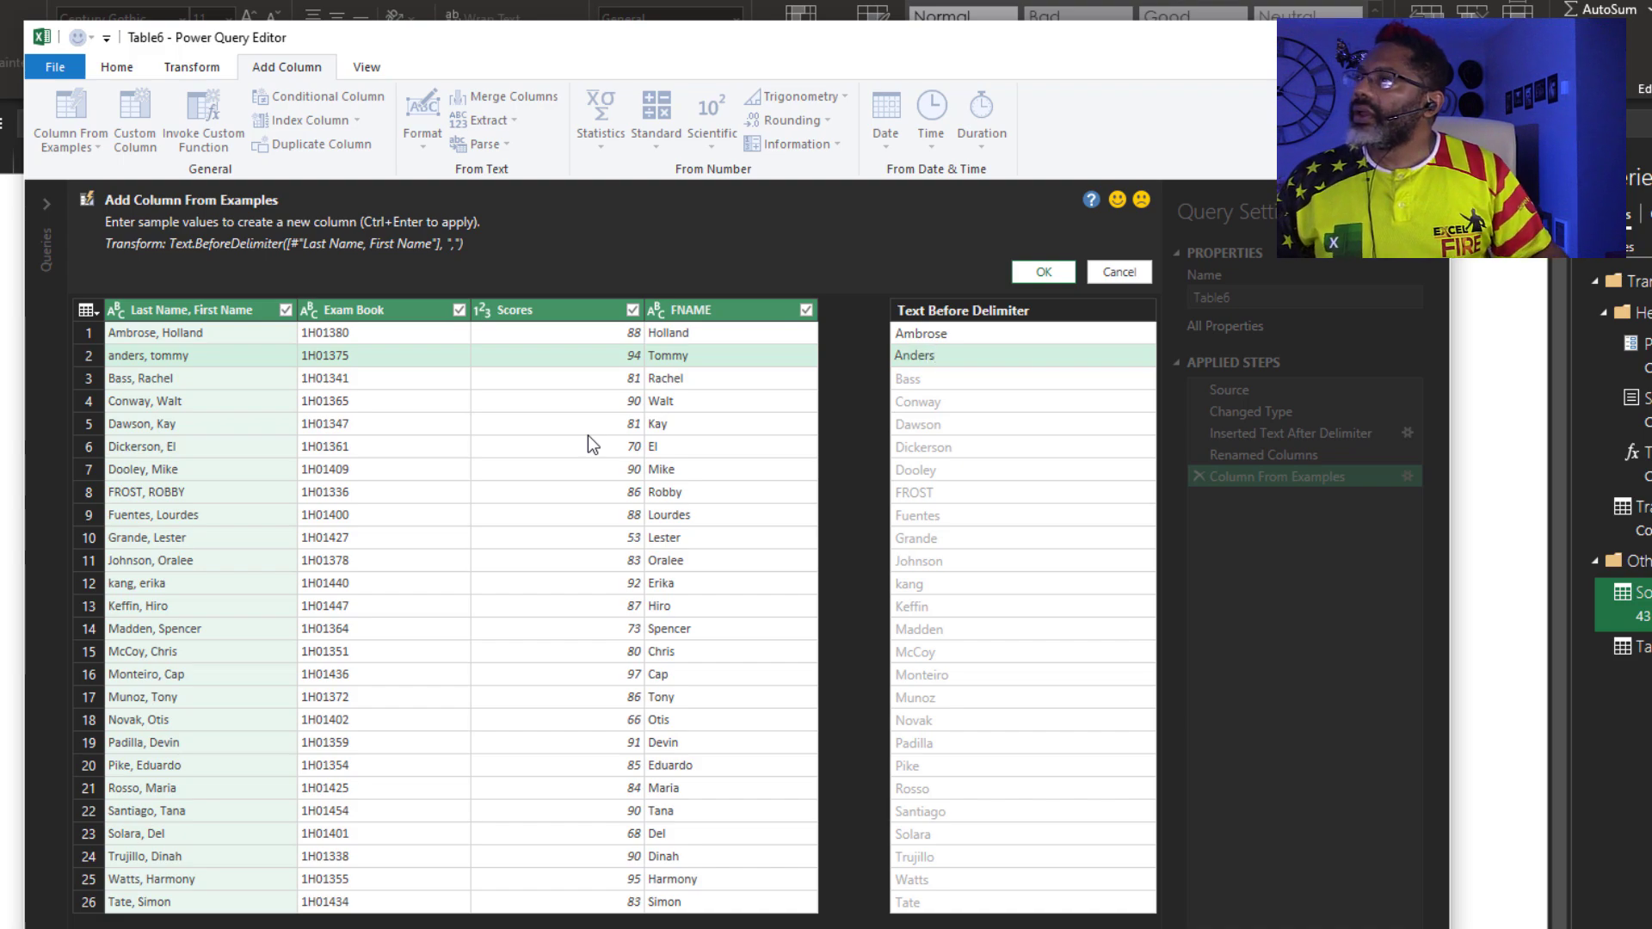
{"action": "key", "text": "Return"}
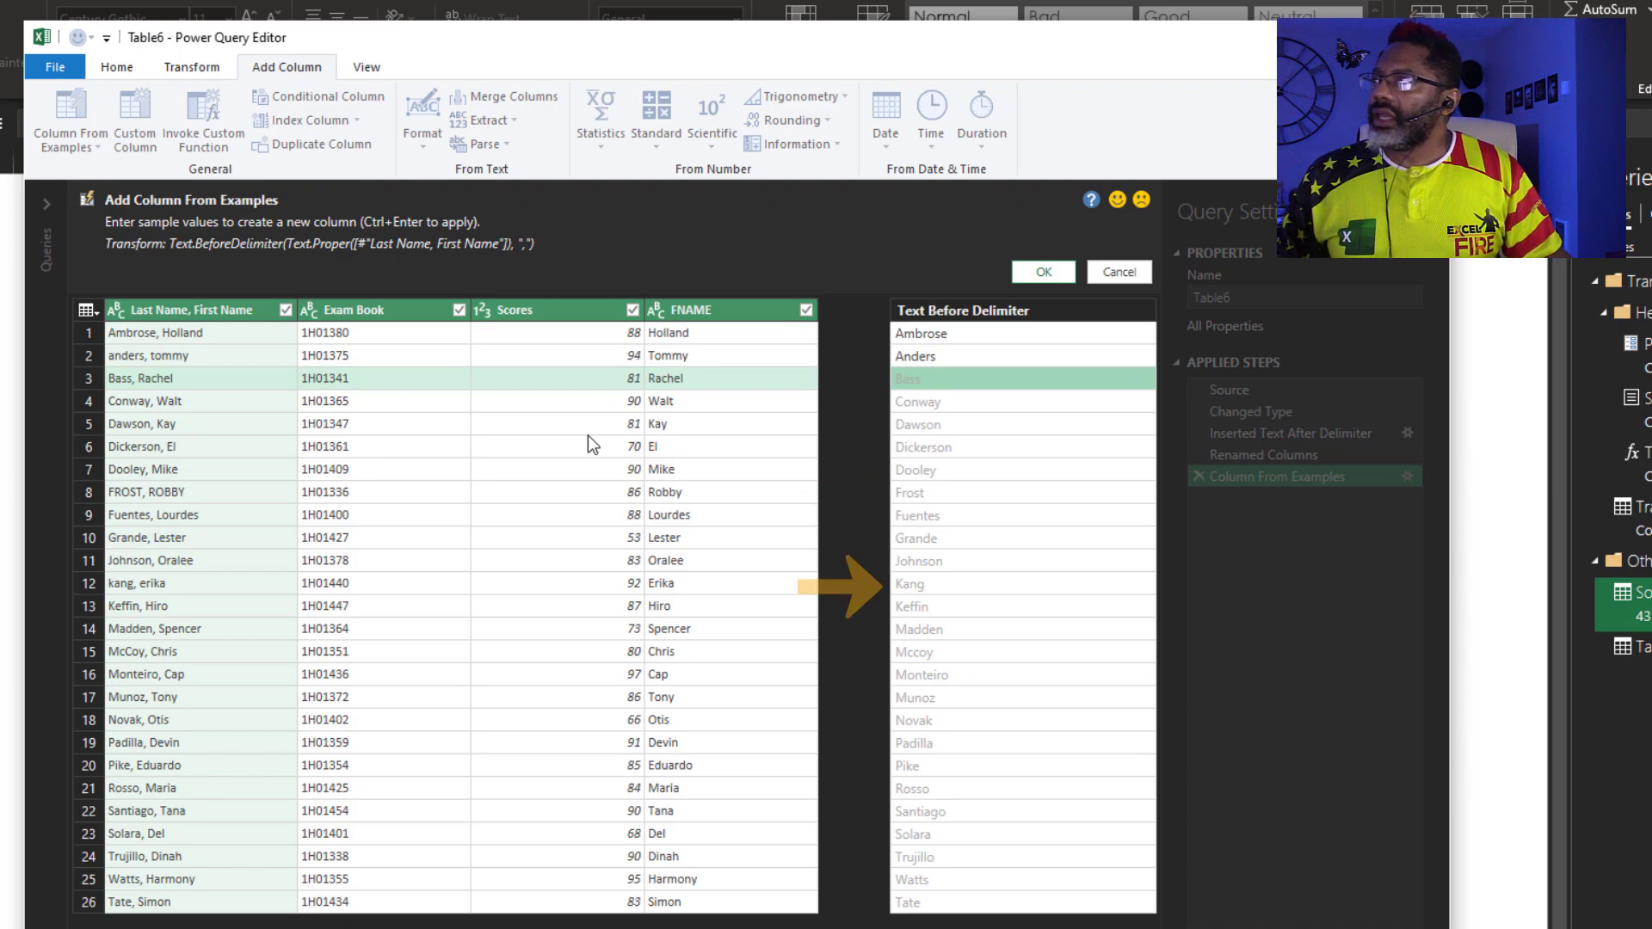
{"action": "left_click", "coordinate": [1038, 272]}
Rename the new last-name column to LNAME and select the Last Name, First Name column
{"action": "double_click", "coordinate": [913, 237]}
{"action": "type", "text": "LNAME"}
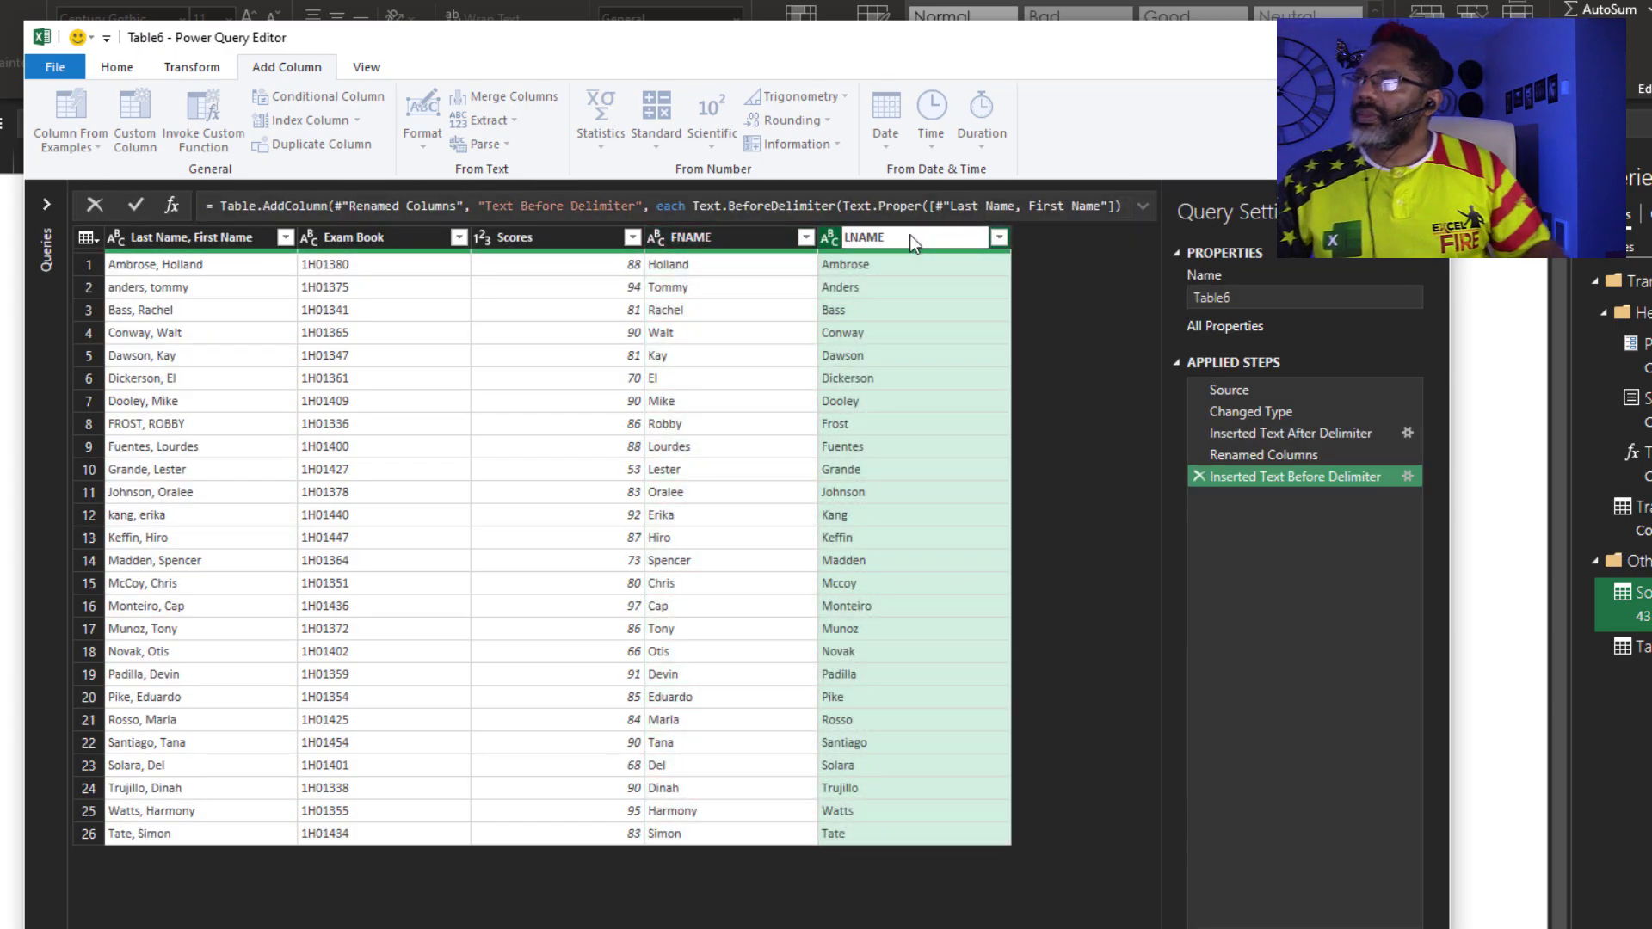
{"action": "key", "text": "Return"}
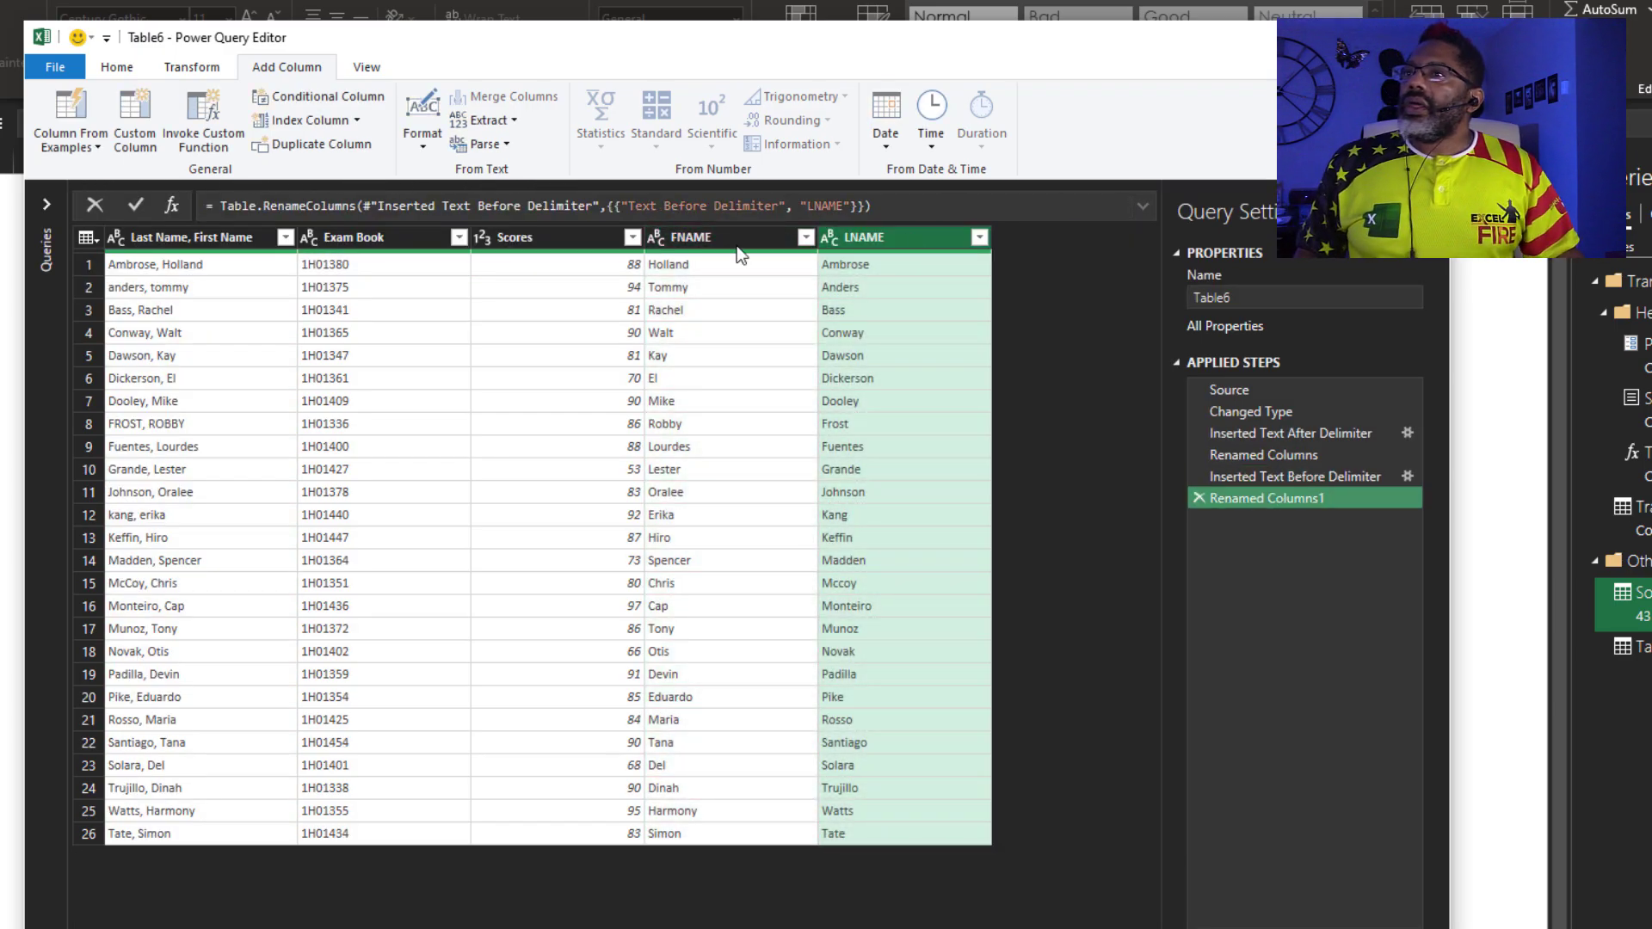
{"action": "left_click", "coordinate": [209, 235]}
Remove the Last Name, First Name column and move FNAME then LNAME to the front
{"action": "right_click", "coordinate": [209, 235]}
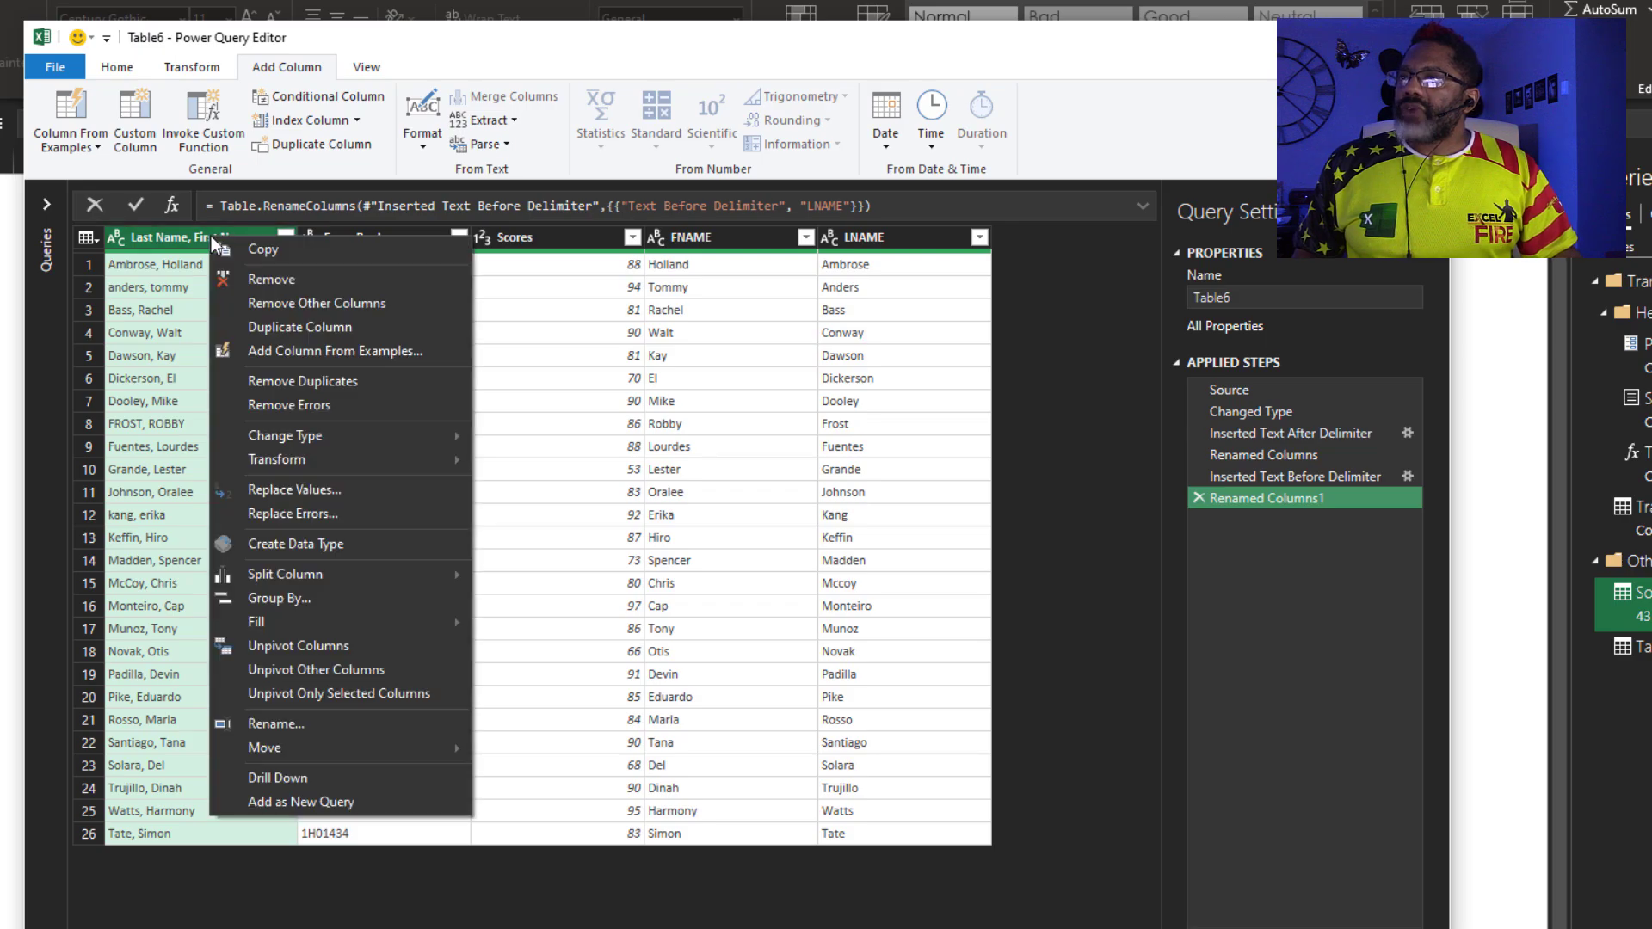
{"action": "left_click", "coordinate": [253, 282]}
{"action": "mouse_move", "coordinate": [527, 238]}
{"action": "left_mouse_down"}
{"action": "mouse_move", "coordinate": [544, 239]}
{"action": "mouse_move", "coordinate": [221, 258]}
{"action": "mouse_move", "coordinate": [275, 260]}
{"action": "left_mouse_up"}
{"action": "left_click_drag", "start_coordinate": [693, 244], "coordinate": [390, 260]}
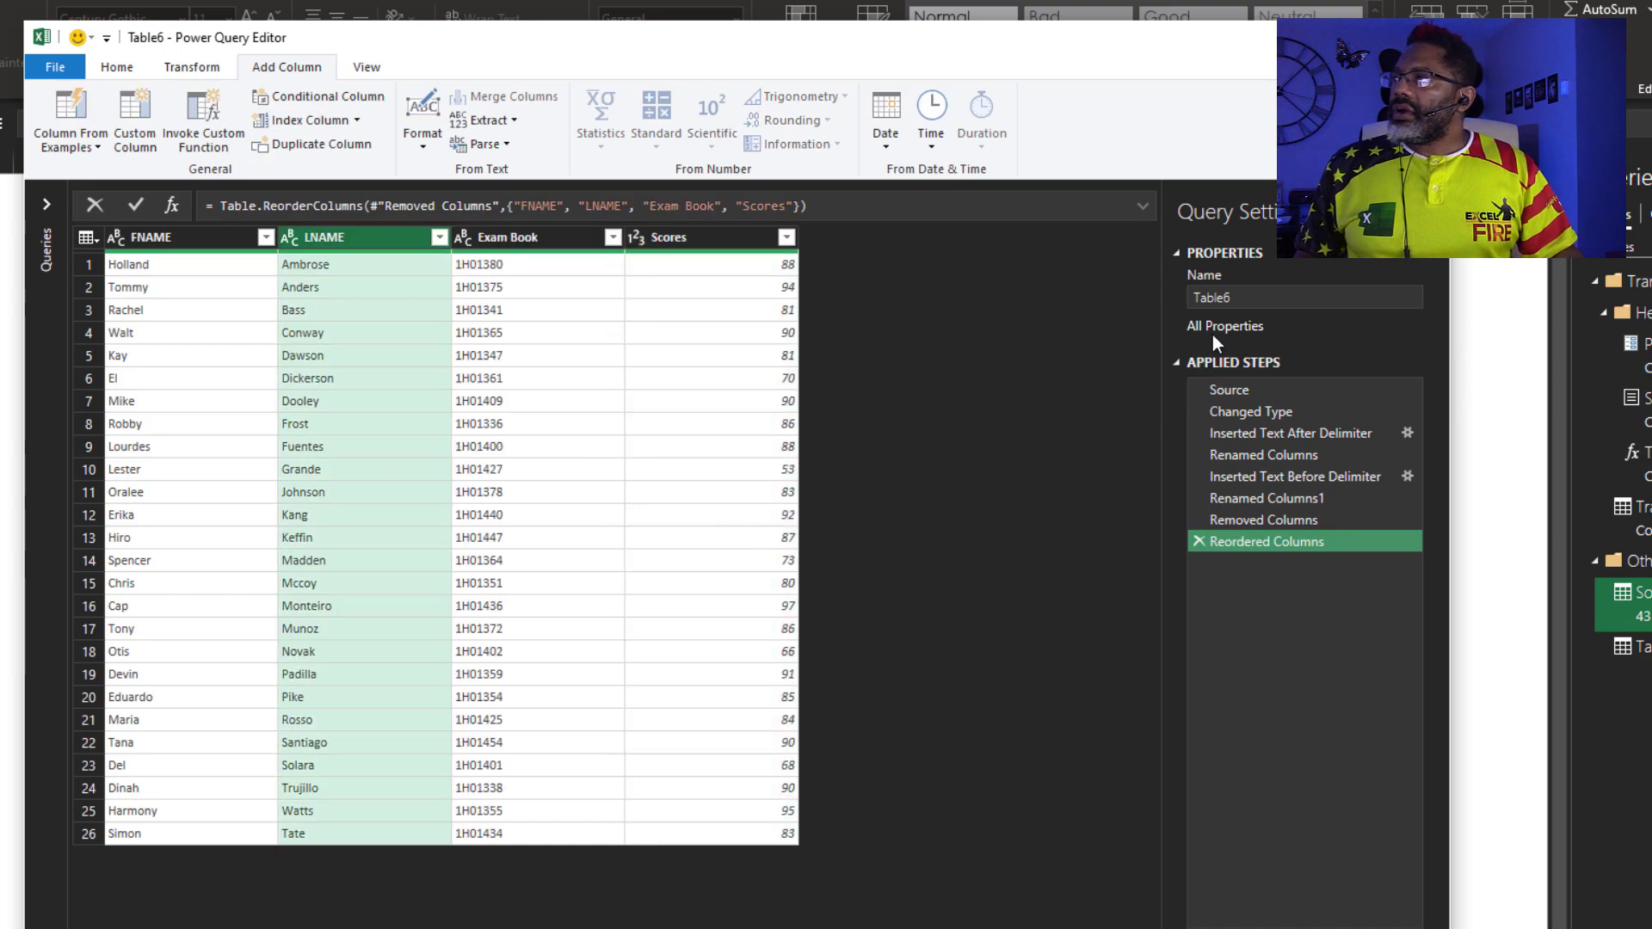
Rename the exam query to Exams
{"action": "left_click", "coordinate": [1206, 297]}
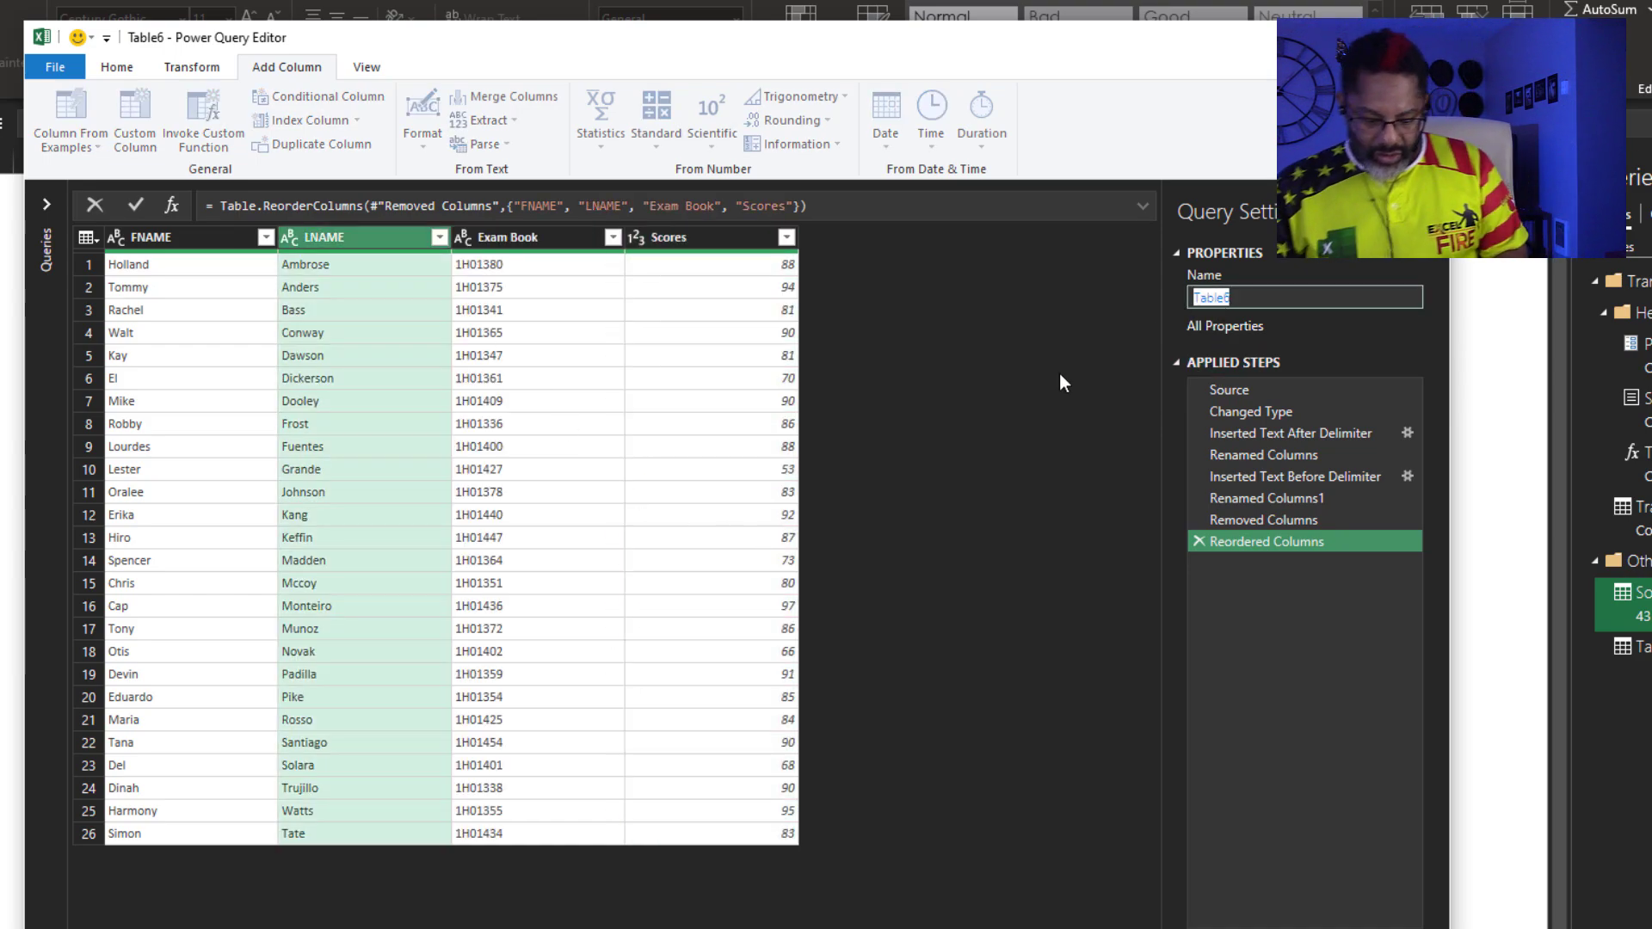
{"action": "type", "text": "Exams"}
{"action": "key", "text": "Return"}
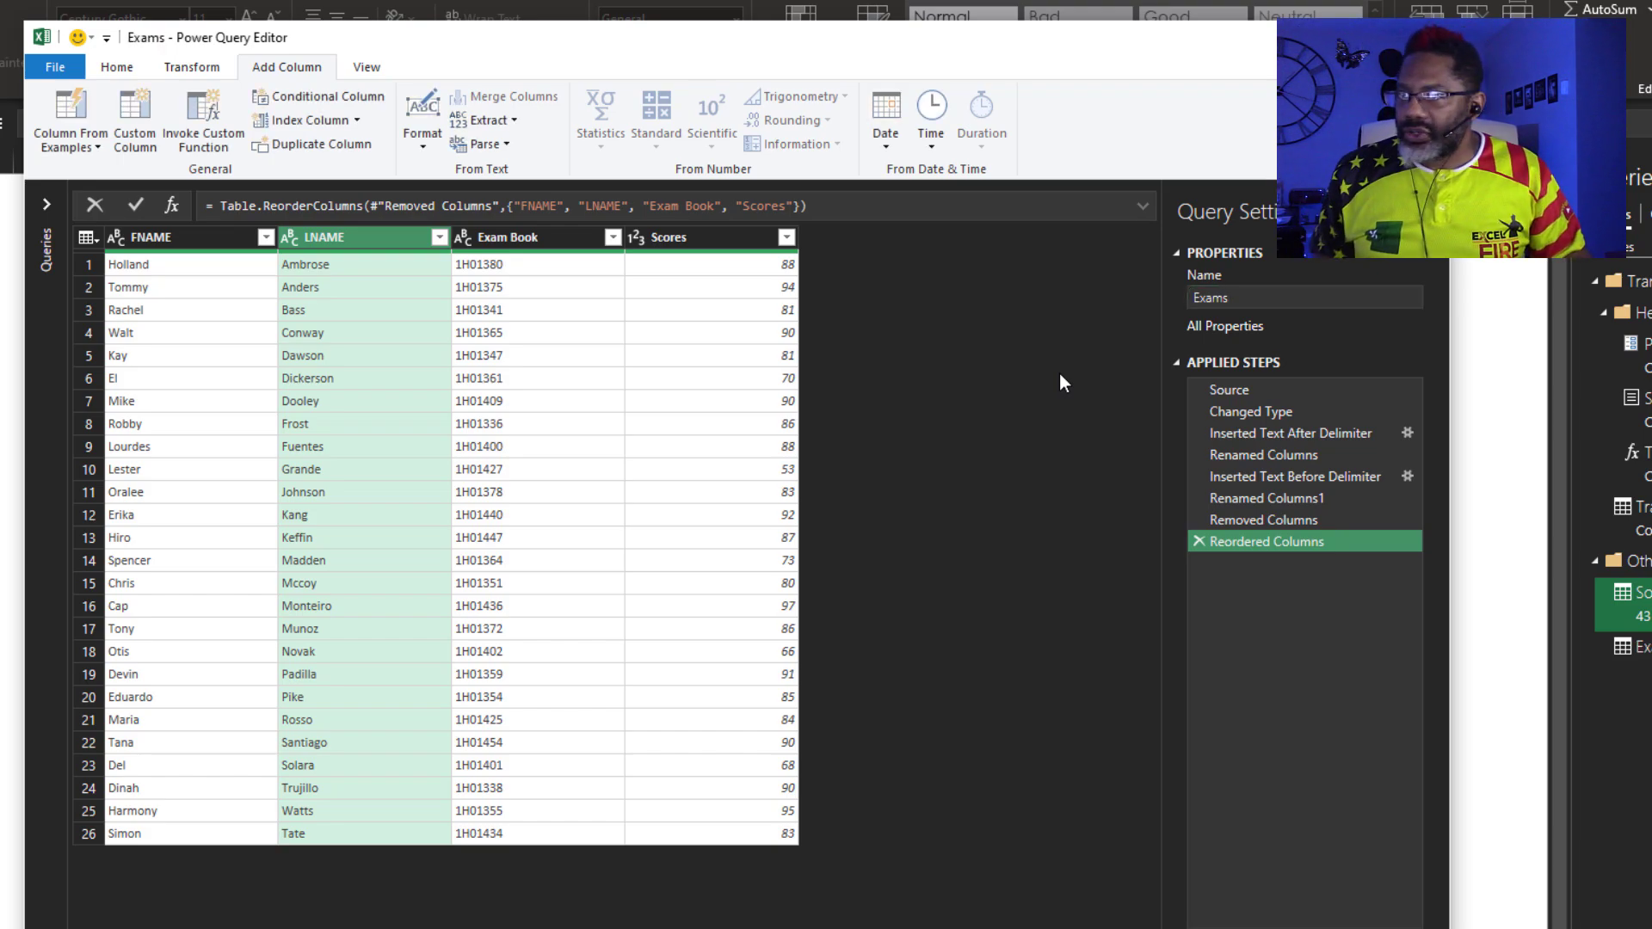
Merge Exams with Source as a new query, joining on FNAME and LNAME in both tables
{"action": "left_click", "coordinate": [118, 72]}
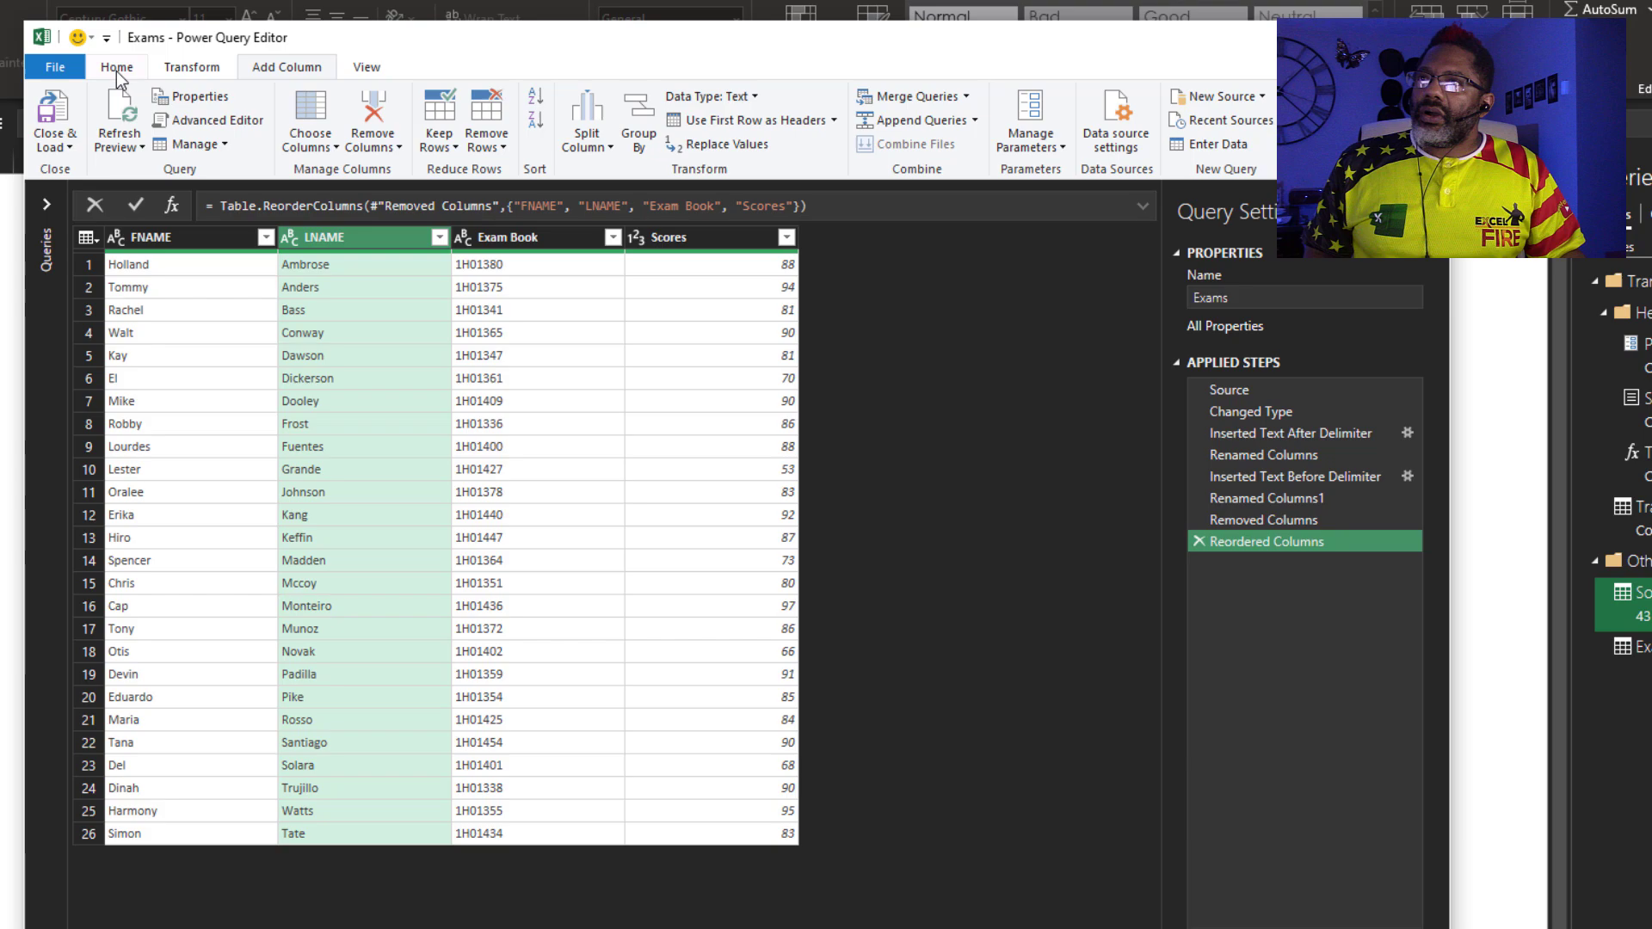
{"action": "left_click", "coordinate": [966, 96]}
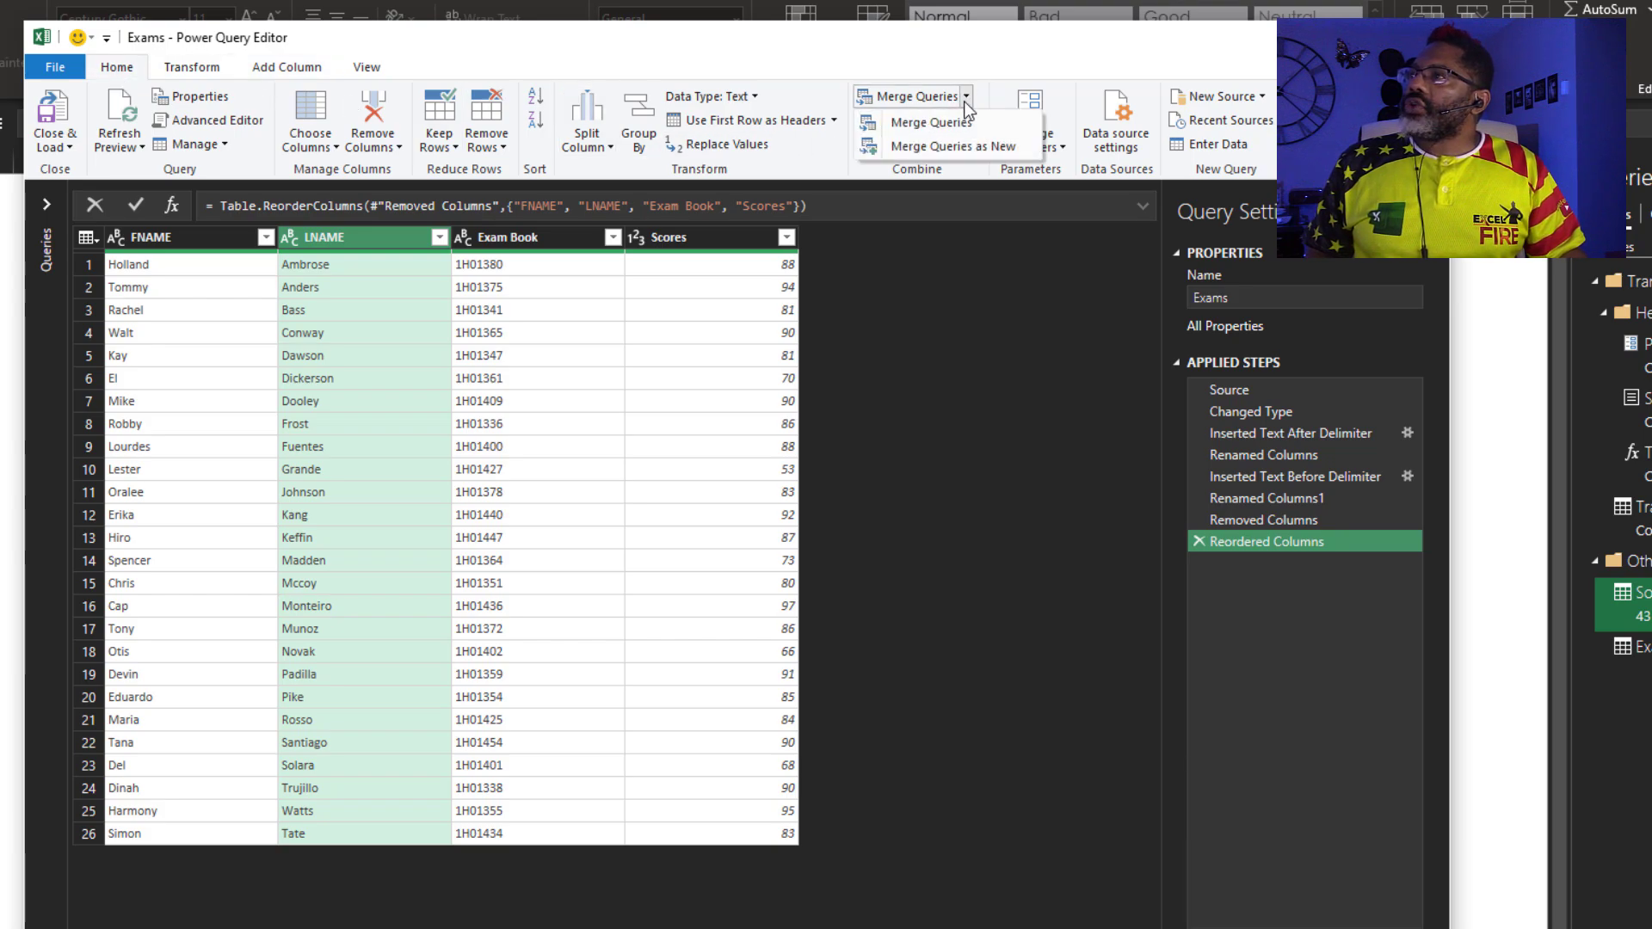
{"action": "left_click", "coordinate": [954, 148]}
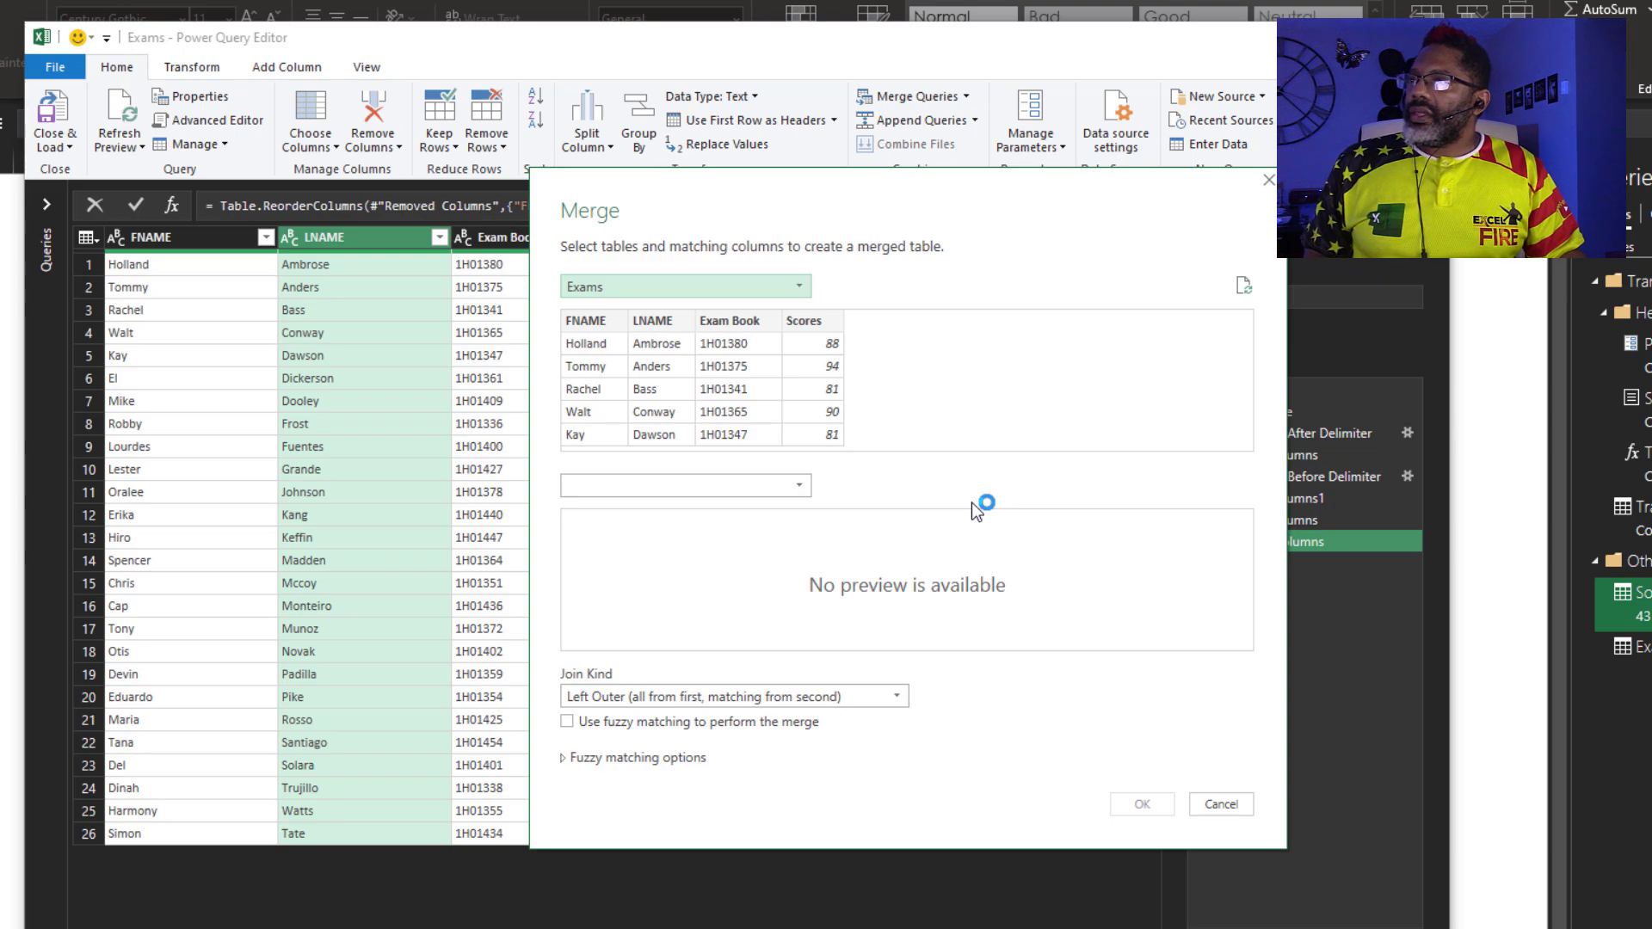
{"action": "left_click", "coordinate": [783, 486]}
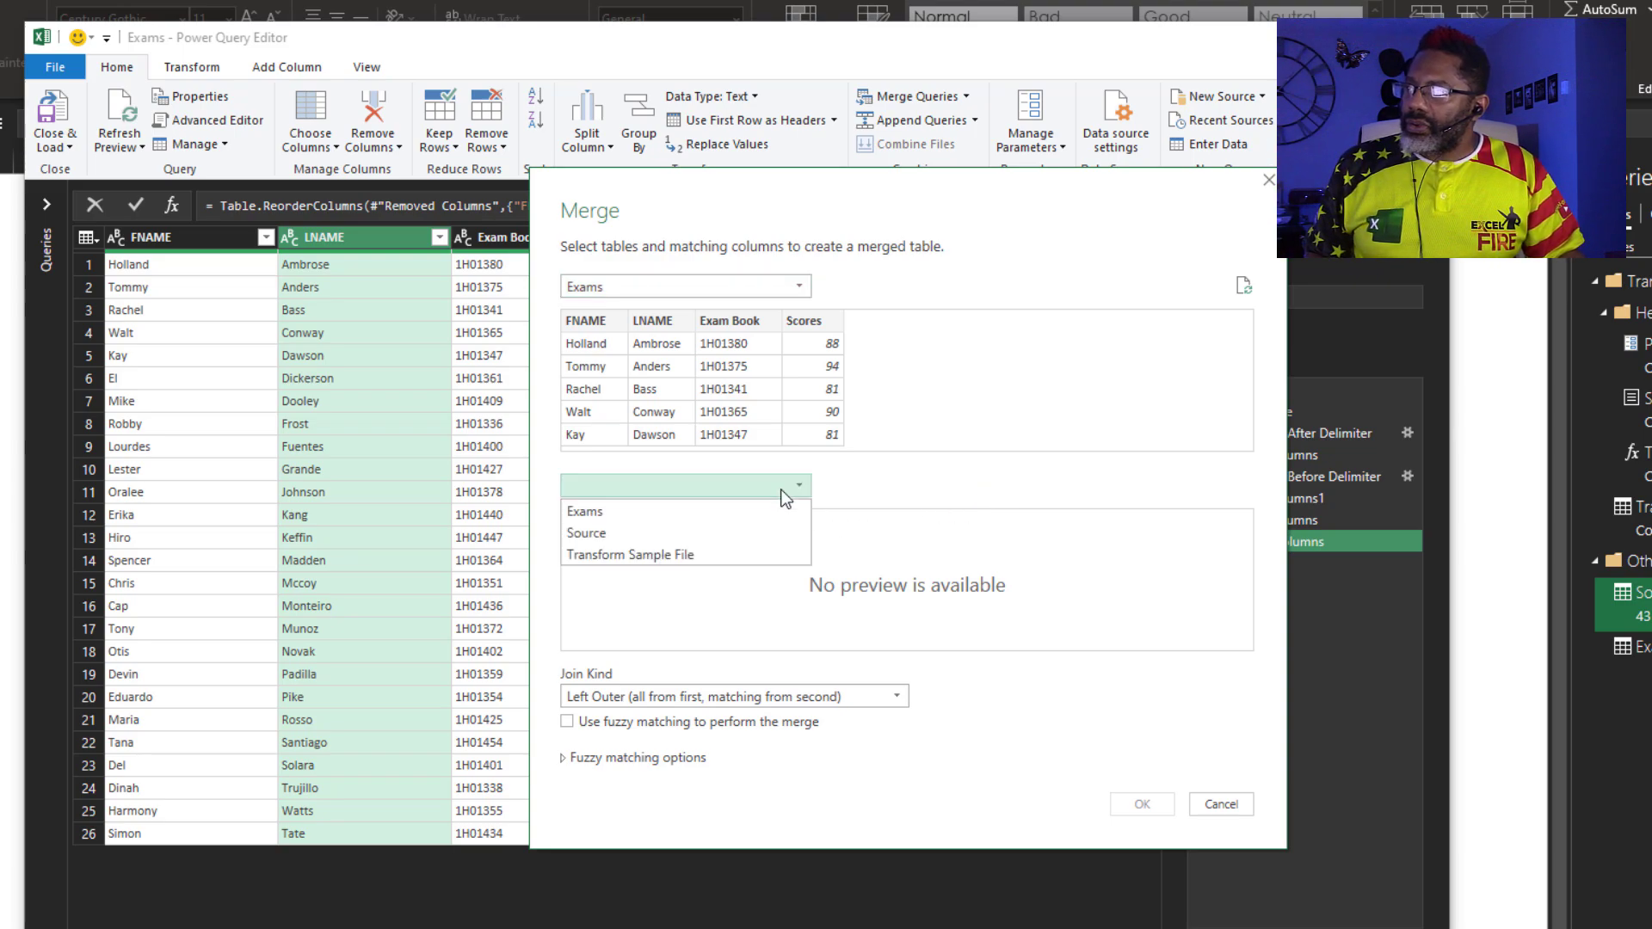
{"action": "left_click", "coordinate": [787, 532]}
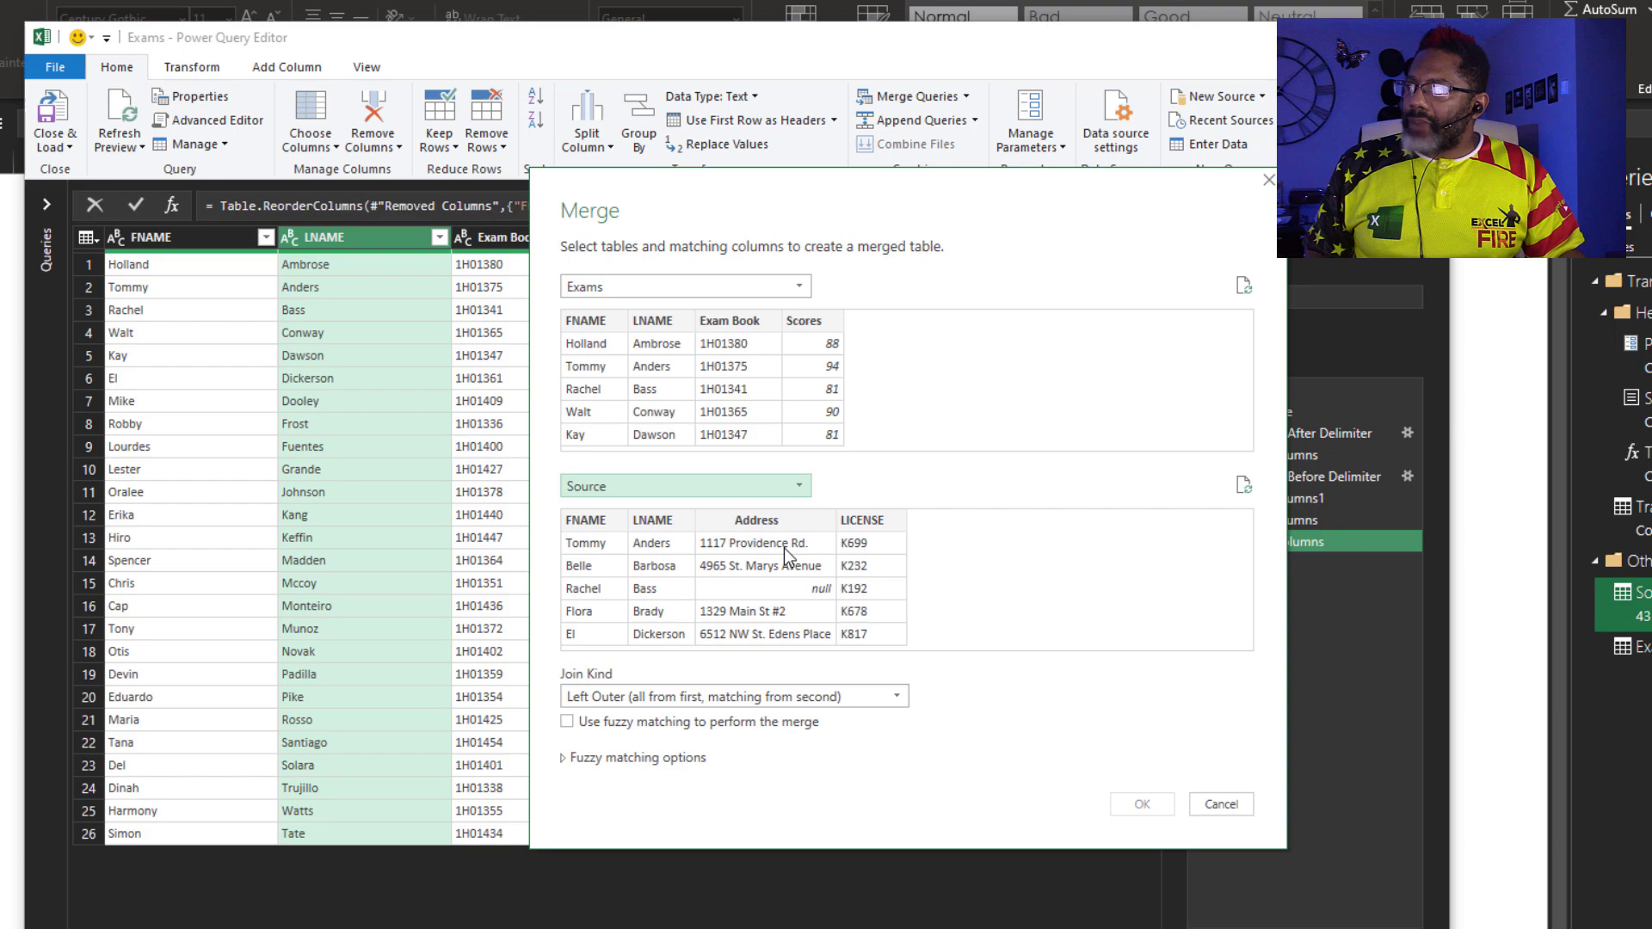
{"action": "left_click", "coordinate": [591, 520]}
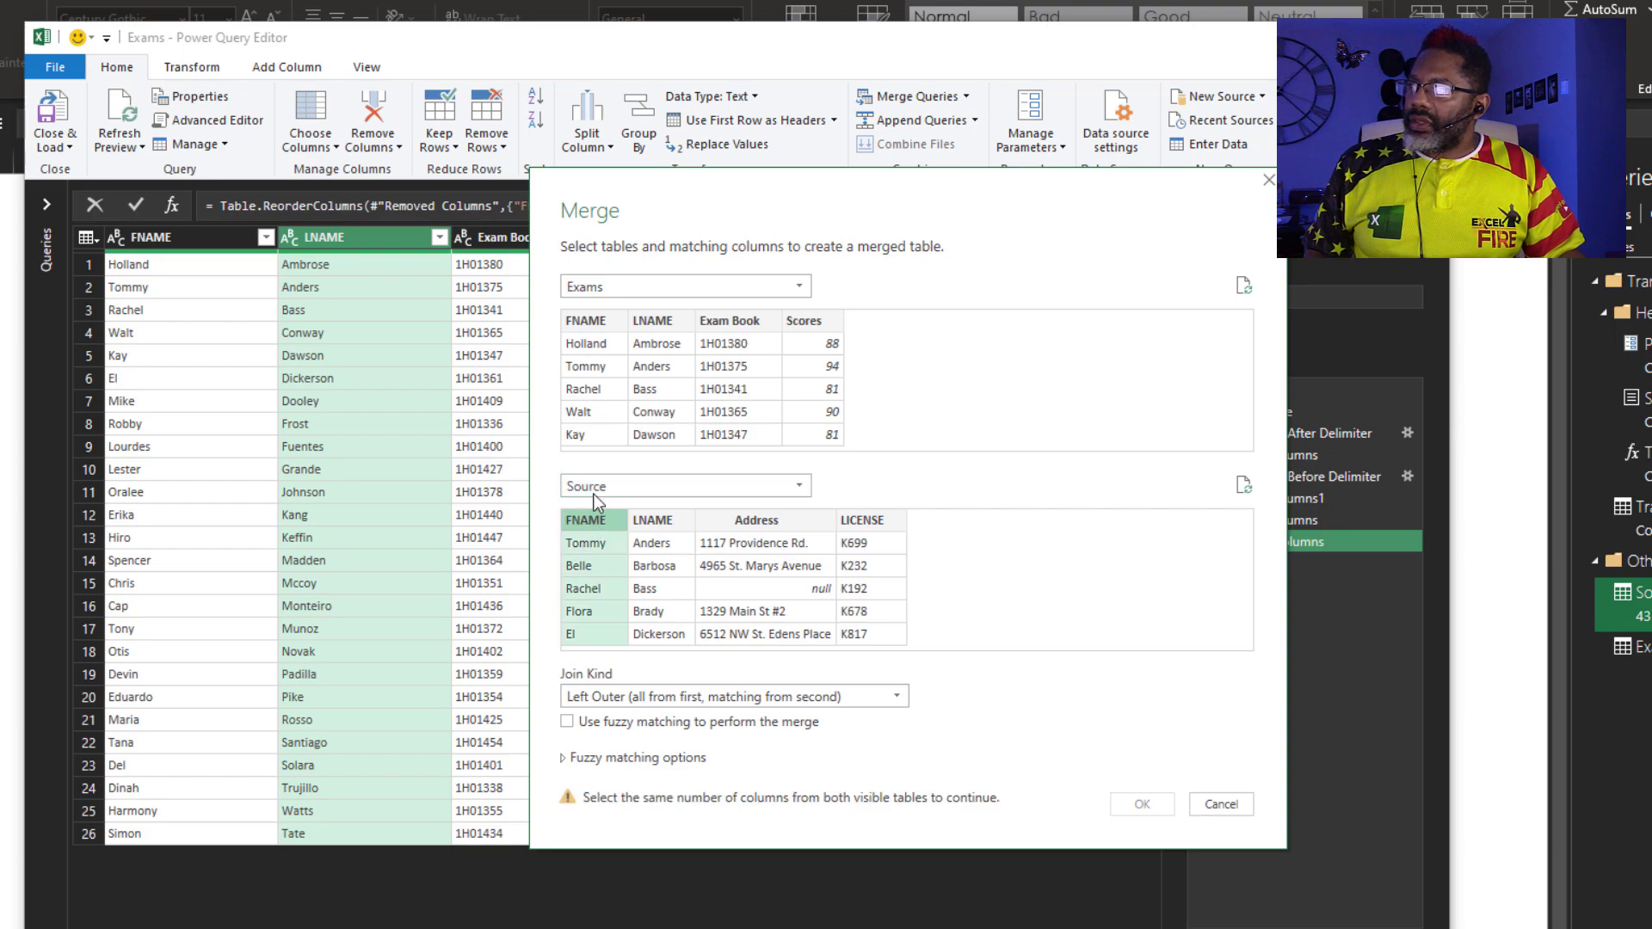
{"action": "left_click", "coordinate": [592, 320]}
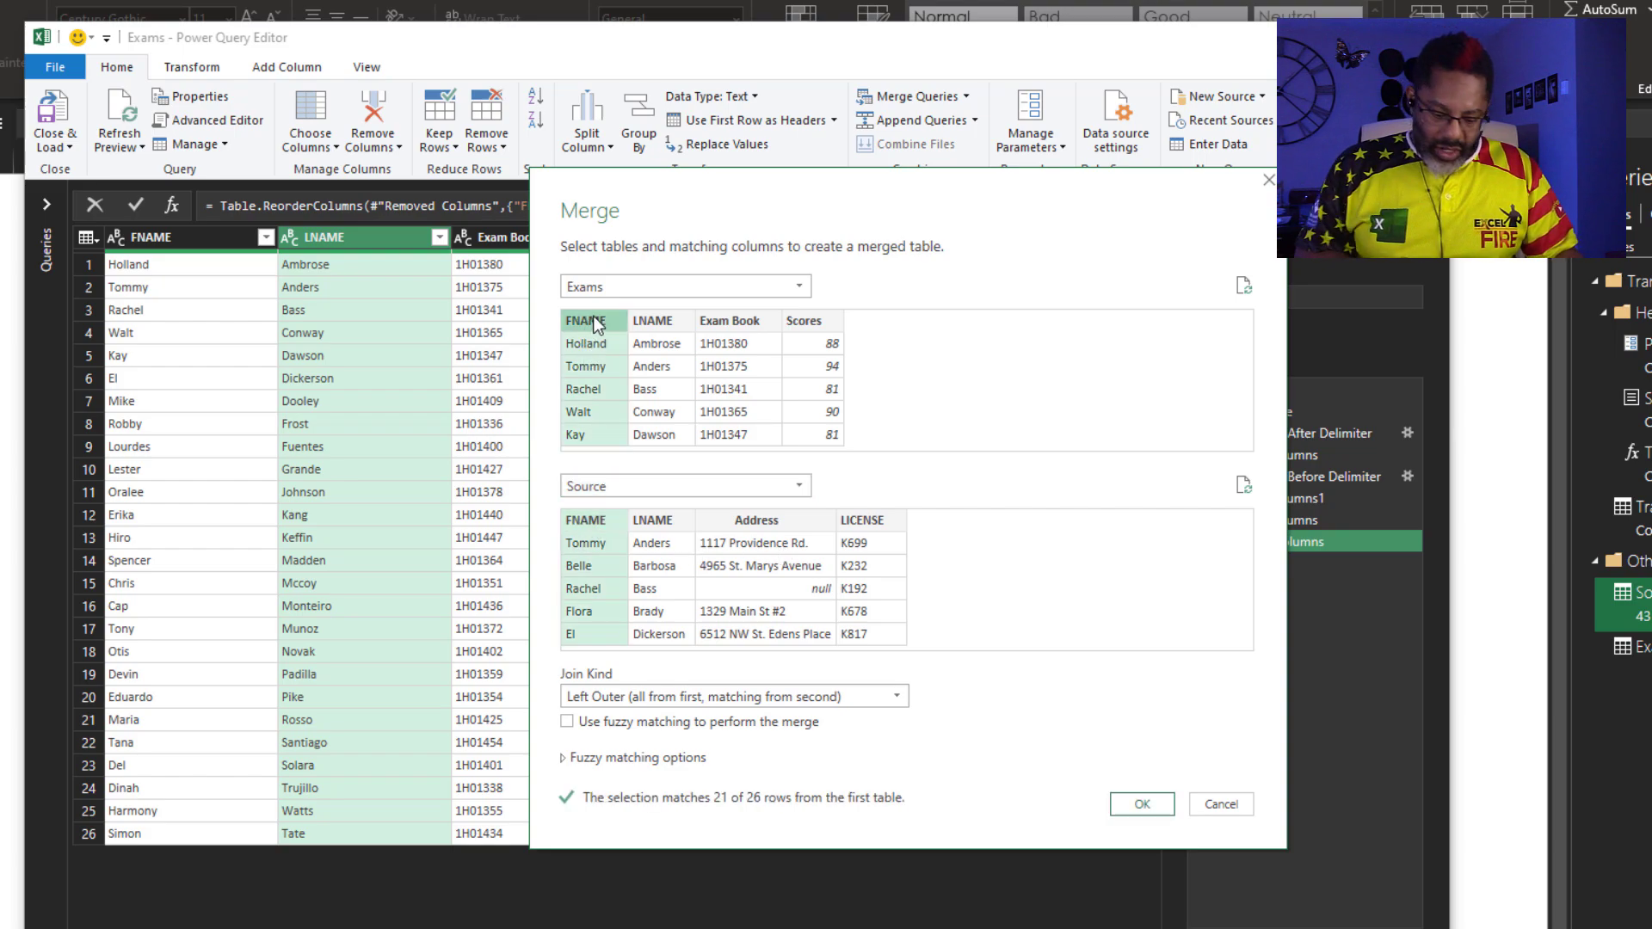
{"action": "left_click", "coordinate": [654, 321], "text": "ctrl"}
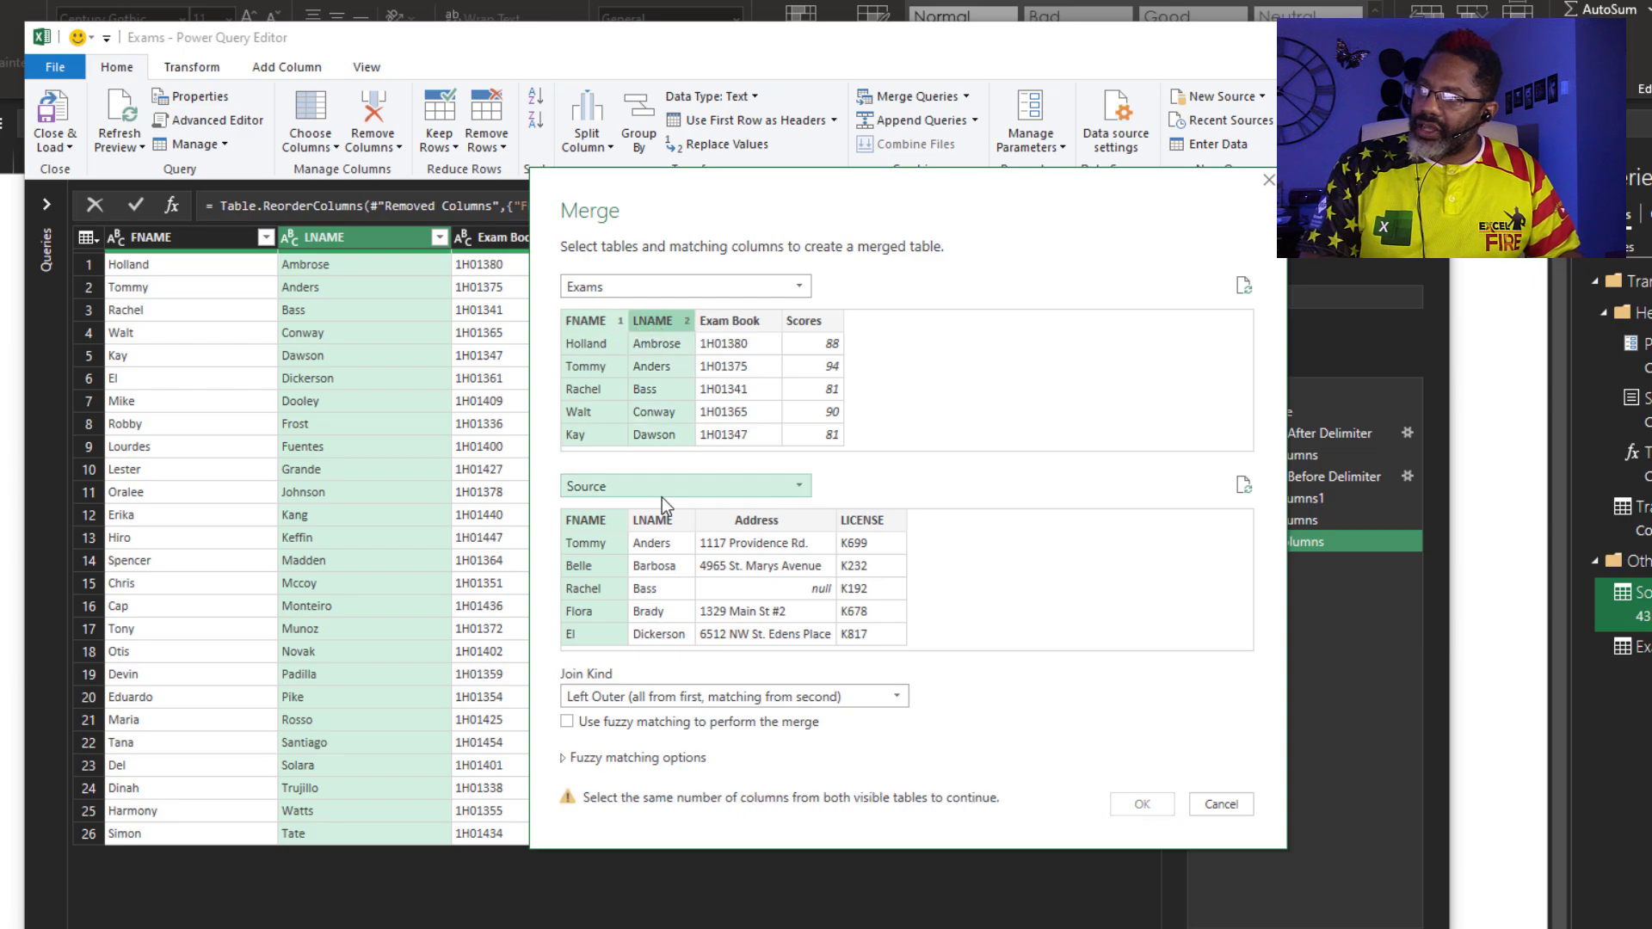
{"action": "left_click", "coordinate": [665, 520], "text": "ctrl"}
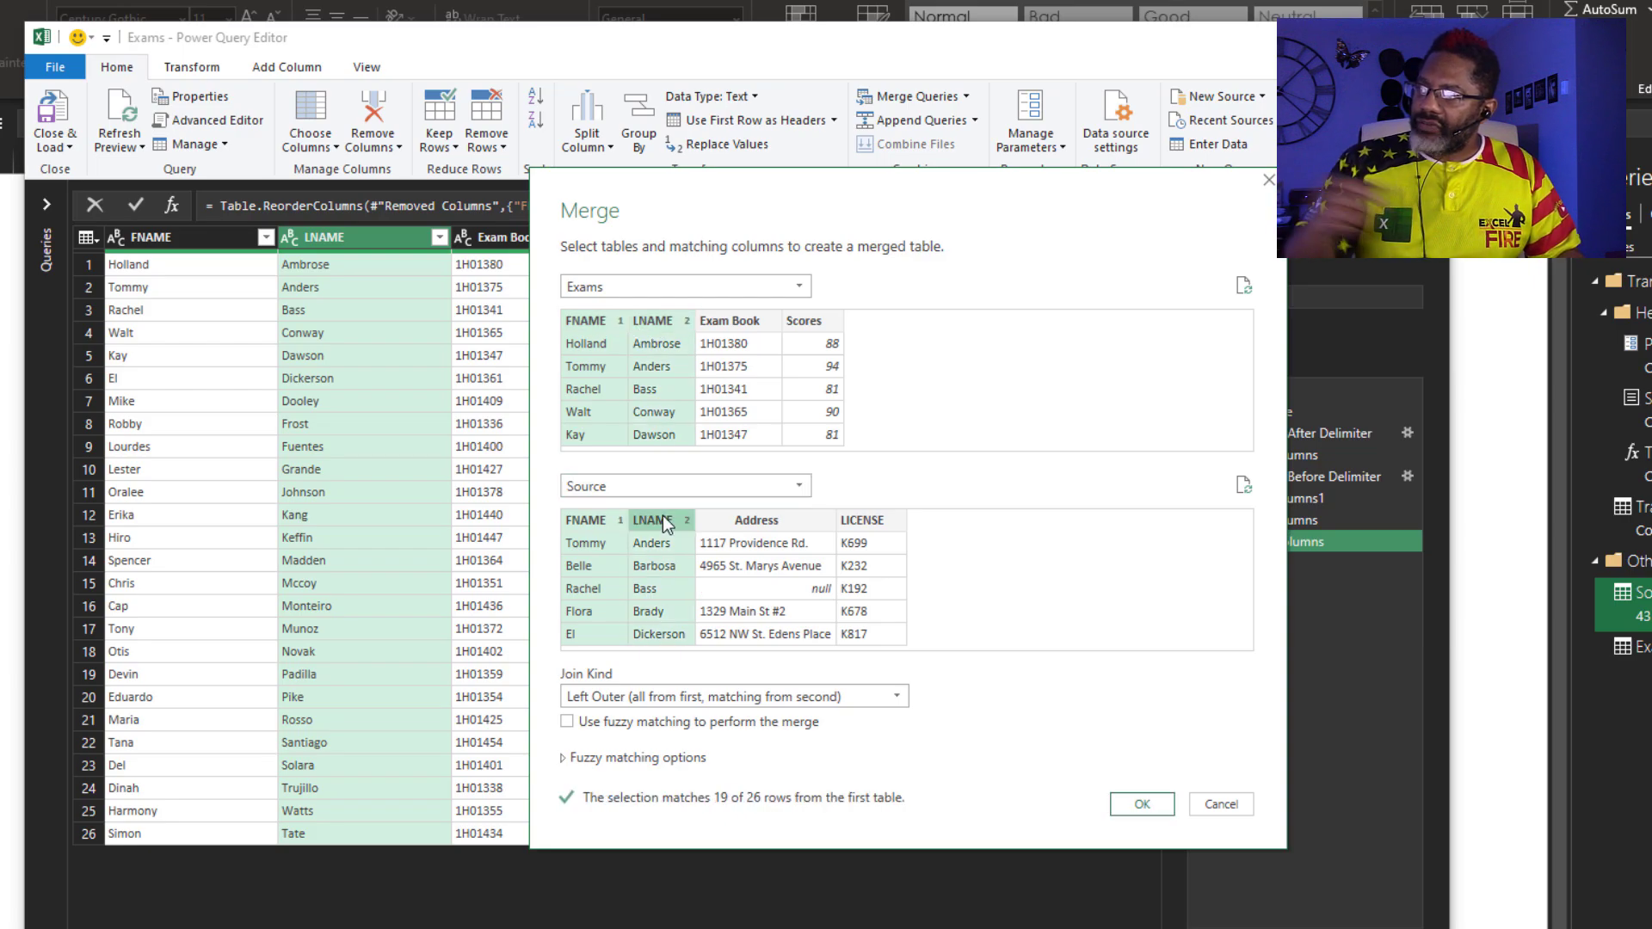
{"action": "left_click", "coordinate": [1144, 802]}
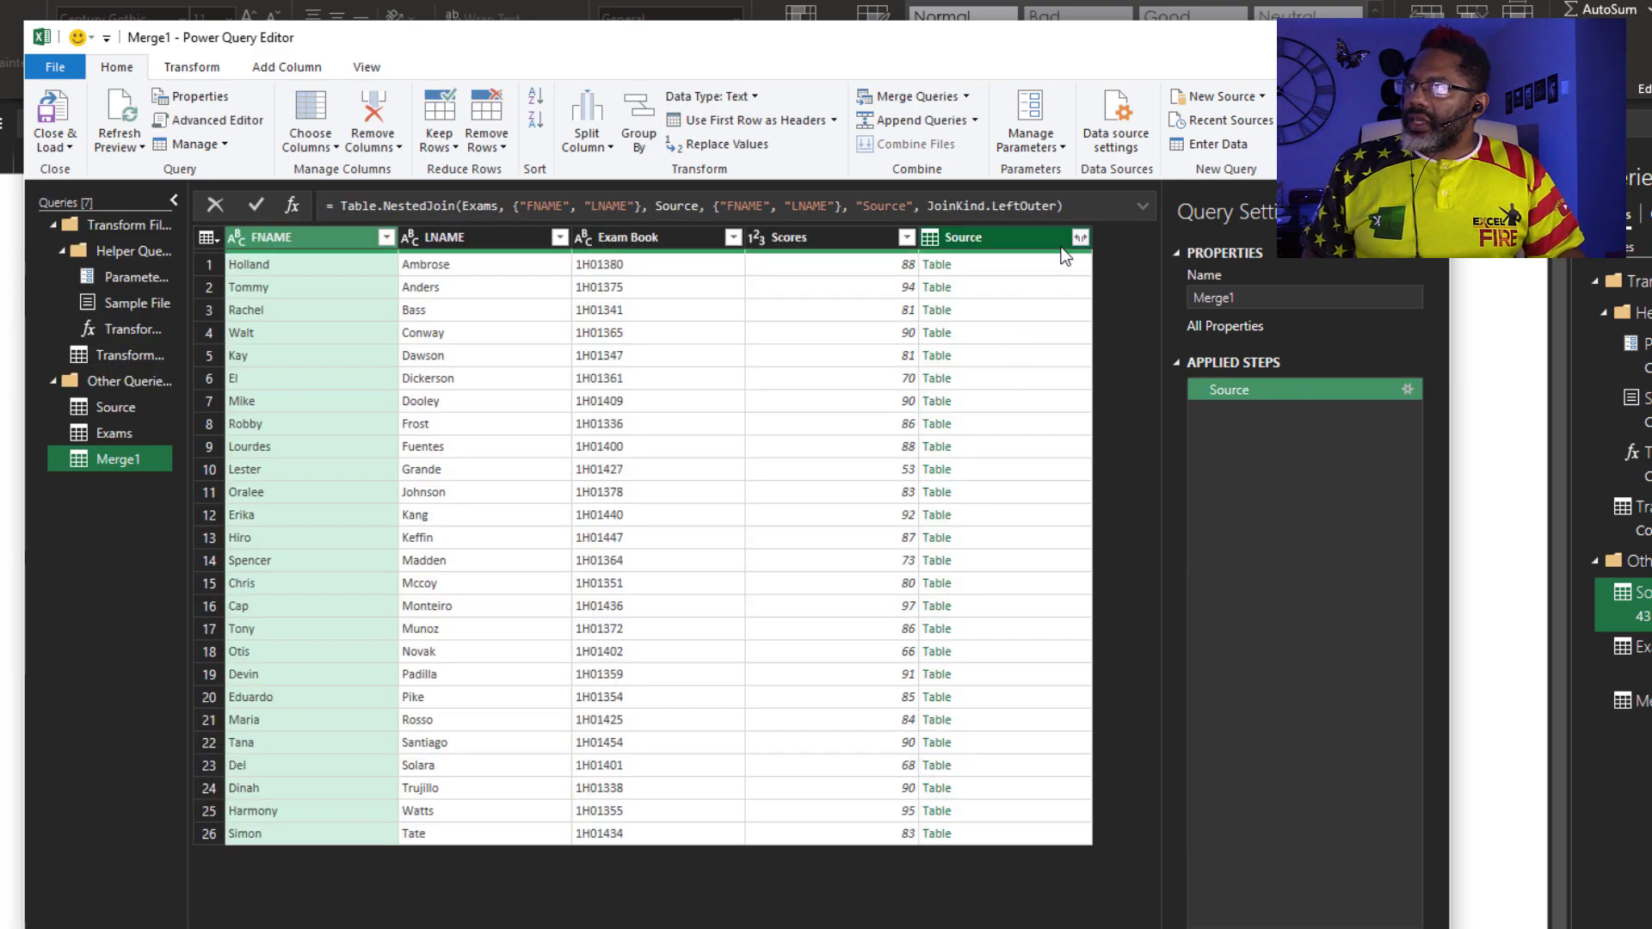
Expand the Source column to only Address and LICENSE, without the original-name prefix
{"action": "left_click", "coordinate": [1080, 236]}
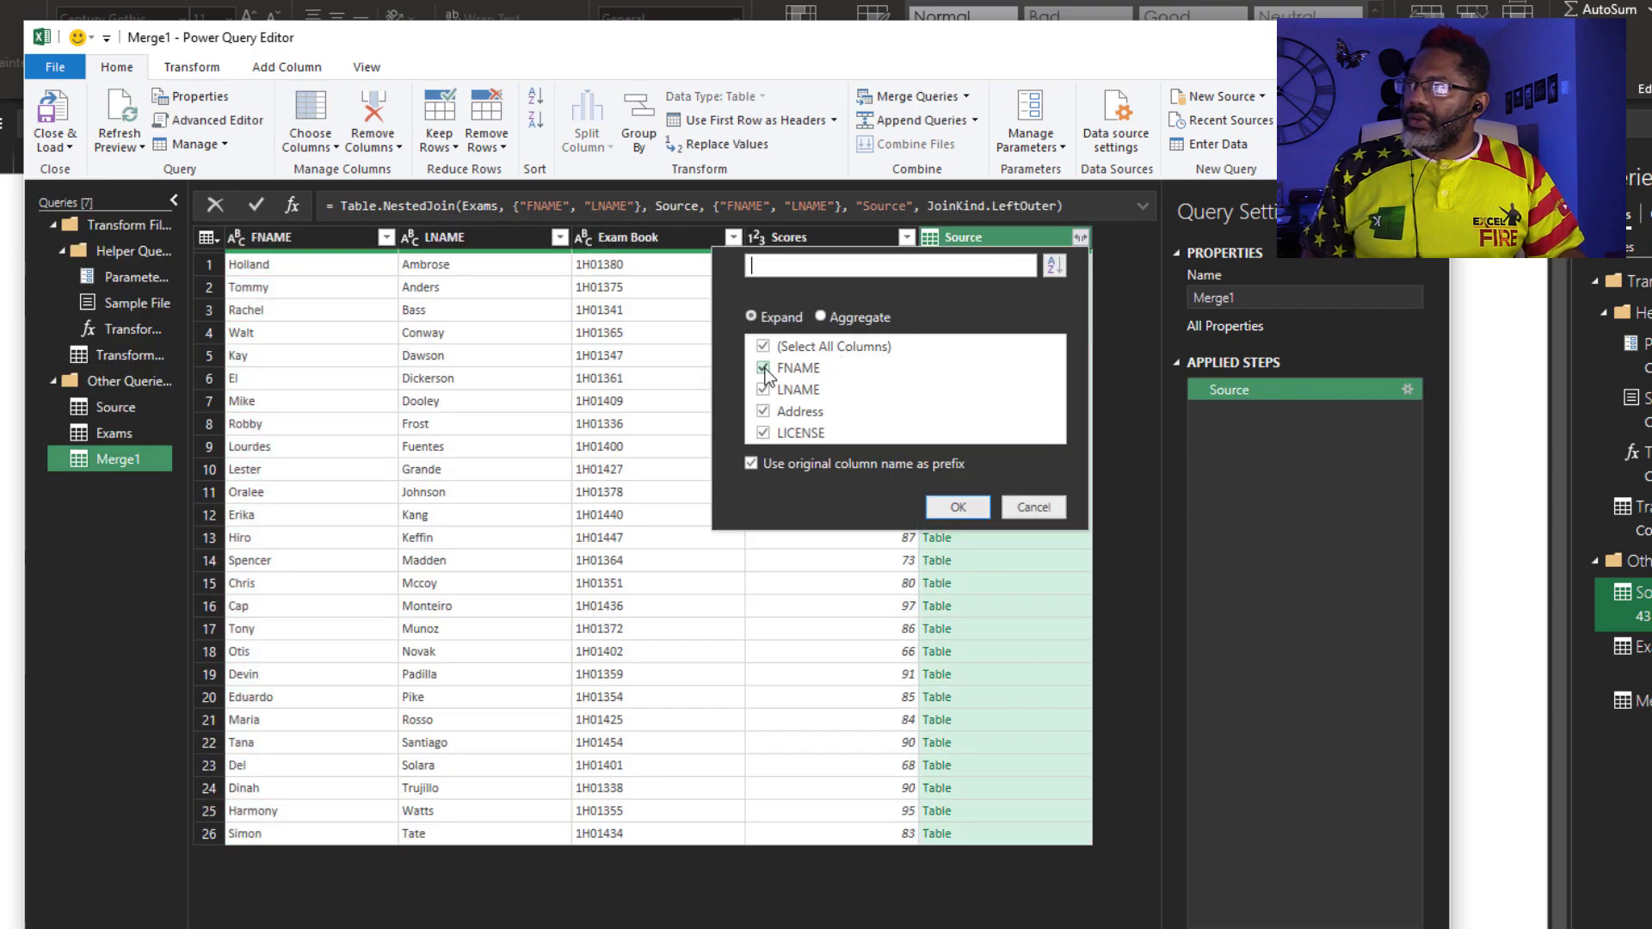
{"action": "left_click", "coordinate": [762, 369]}
{"action": "left_click", "coordinate": [762, 389]}
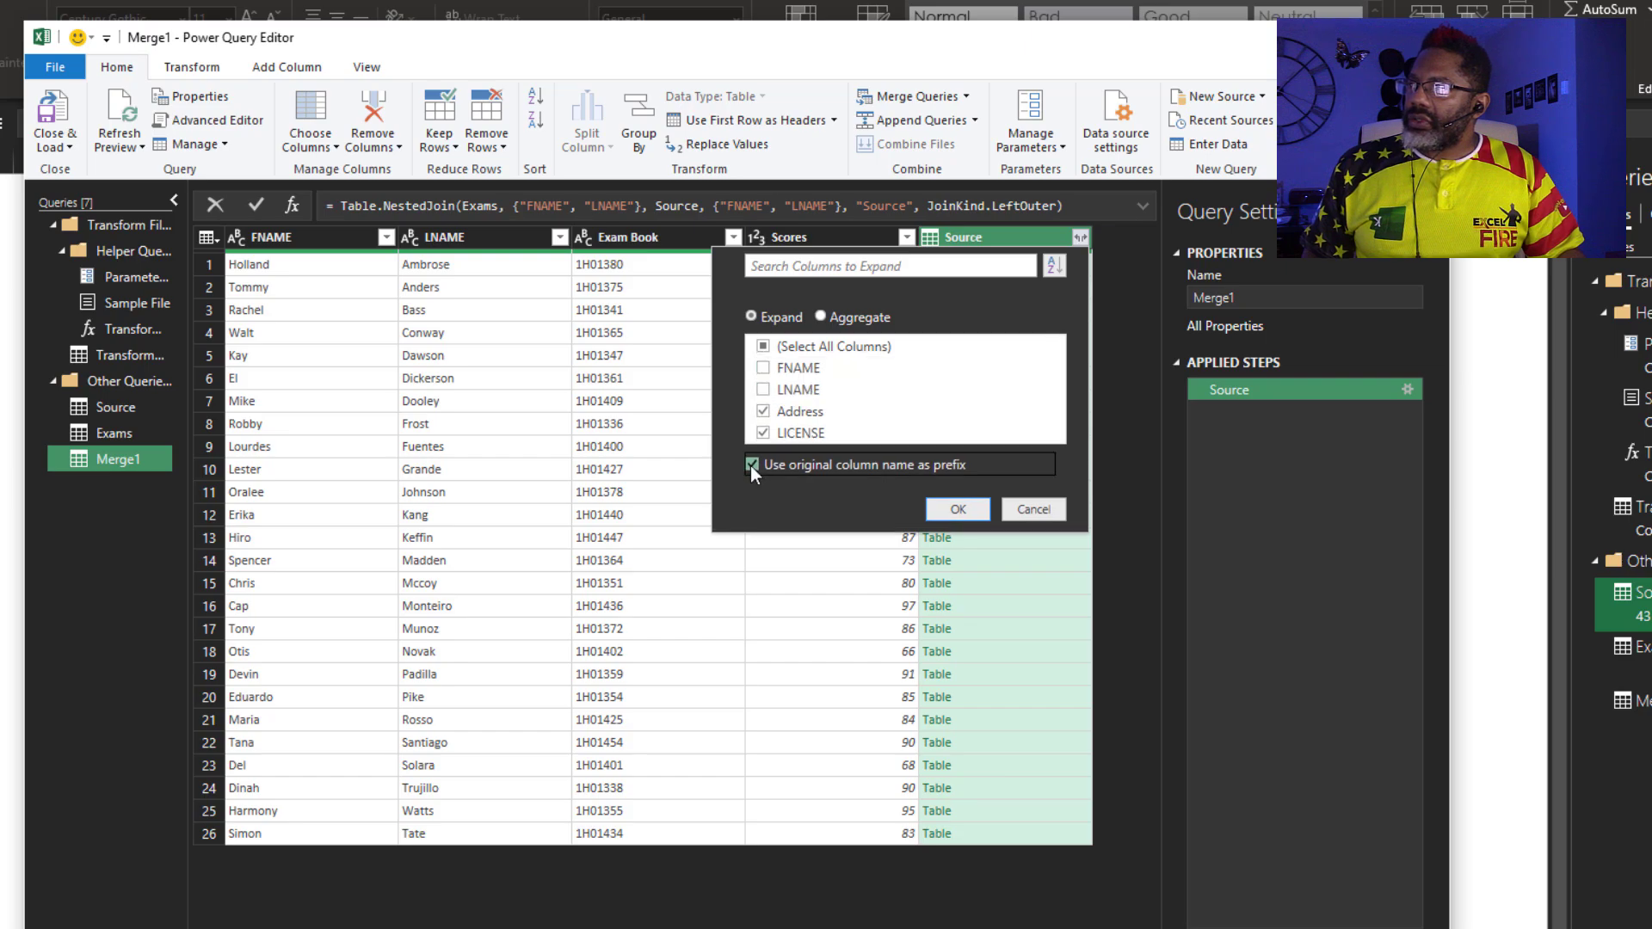
{"action": "left_click", "coordinate": [751, 465]}
{"action": "left_click", "coordinate": [949, 510]}
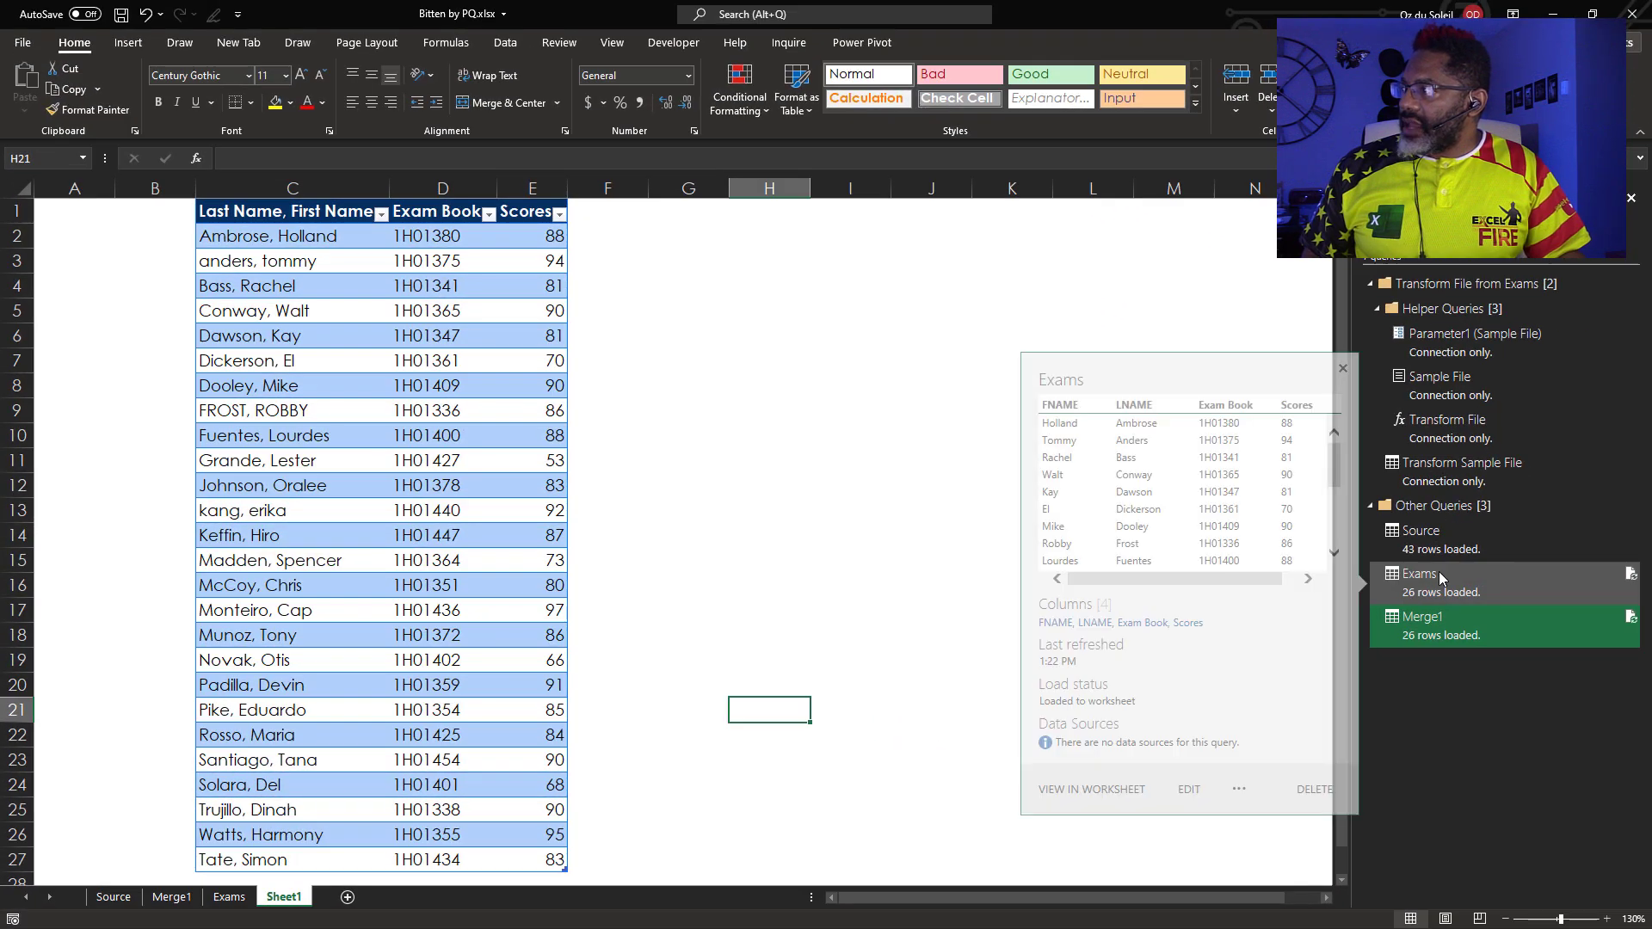
Open the Exams query and review its Source and Inserted Text Before Delimiter steps
{"action": "left_click", "coordinate": [1438, 571]}
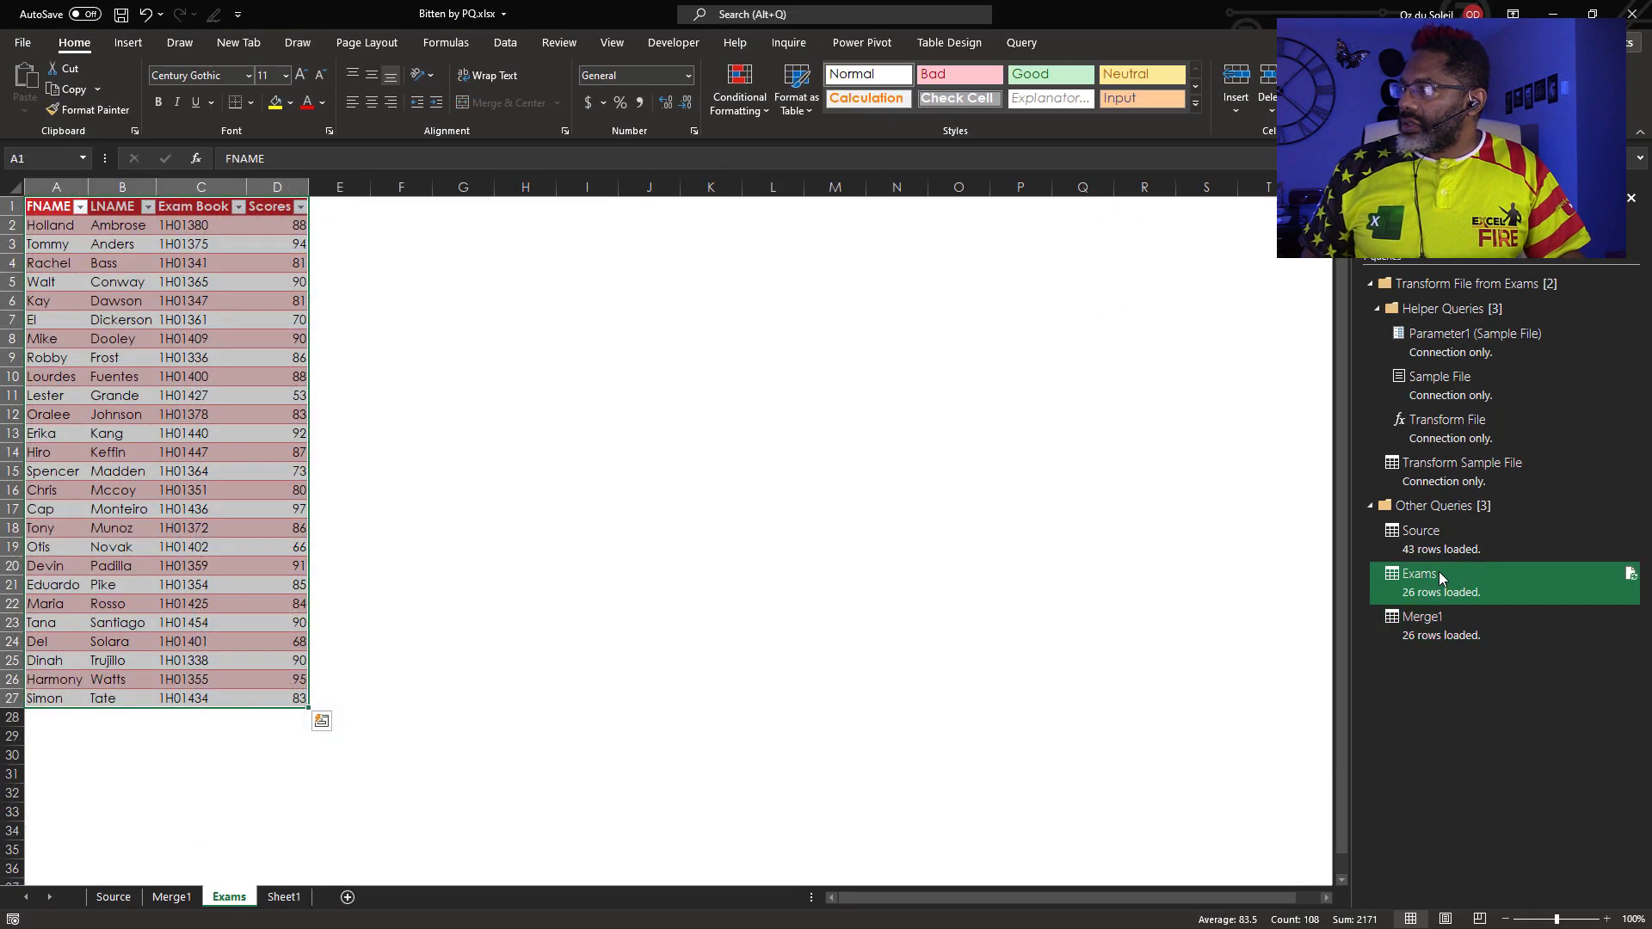
{"action": "right_click", "coordinate": [1438, 572]}
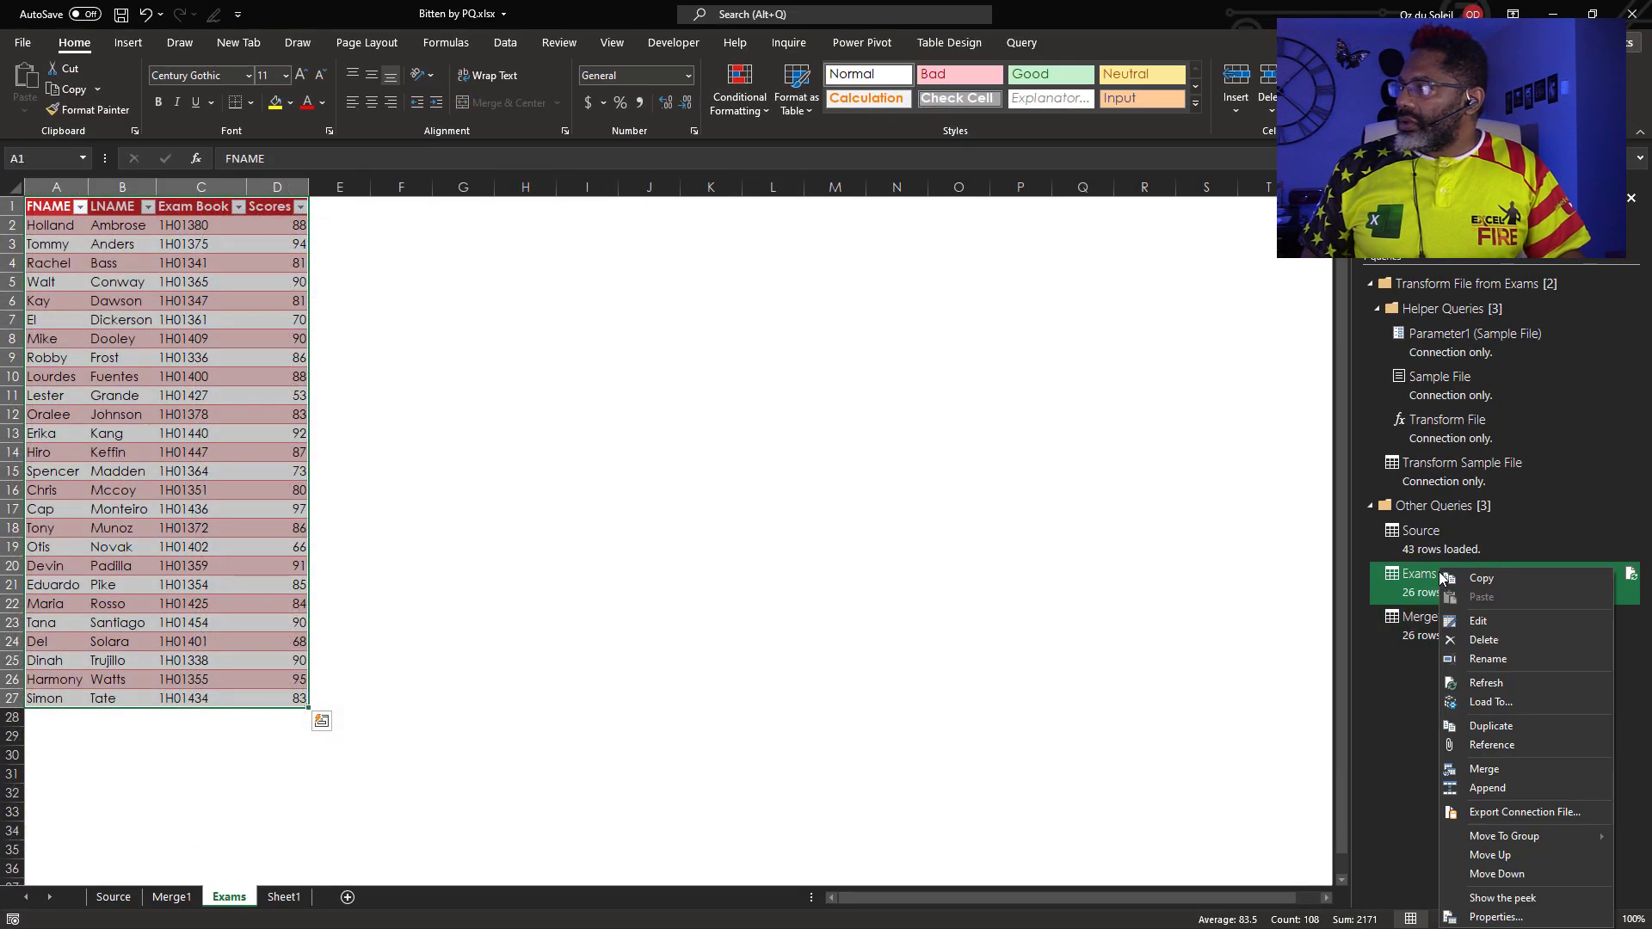
{"action": "left_click", "coordinate": [1469, 622]}
{"action": "left_click", "coordinate": [1092, 366]}
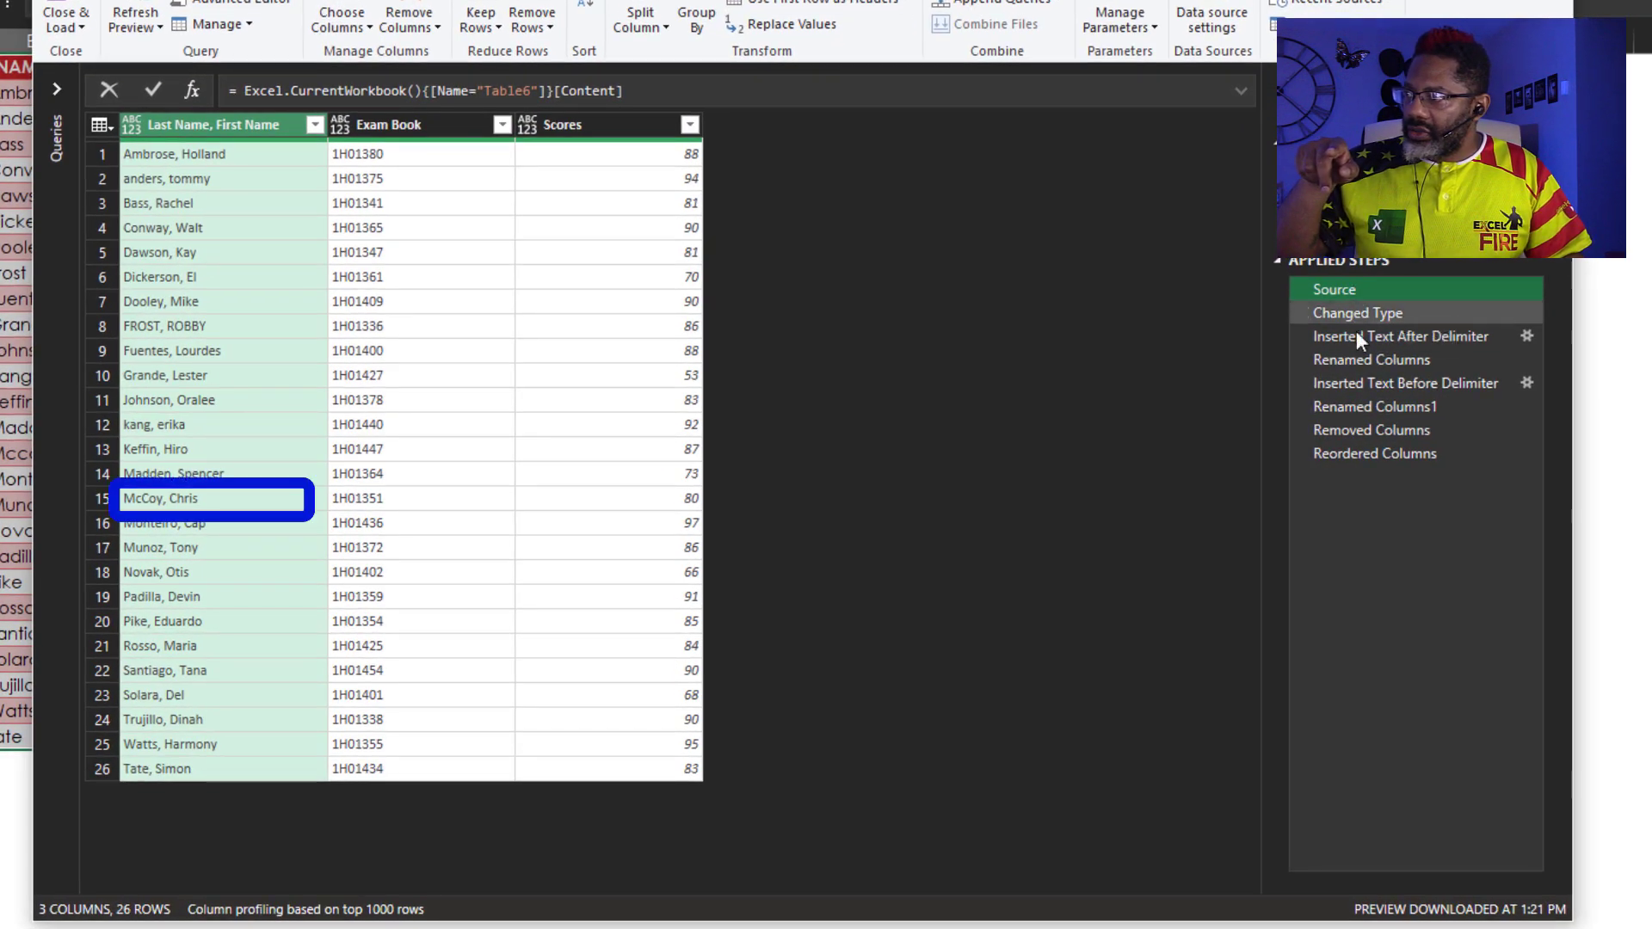
{"action": "left_click", "coordinate": [1358, 383]}
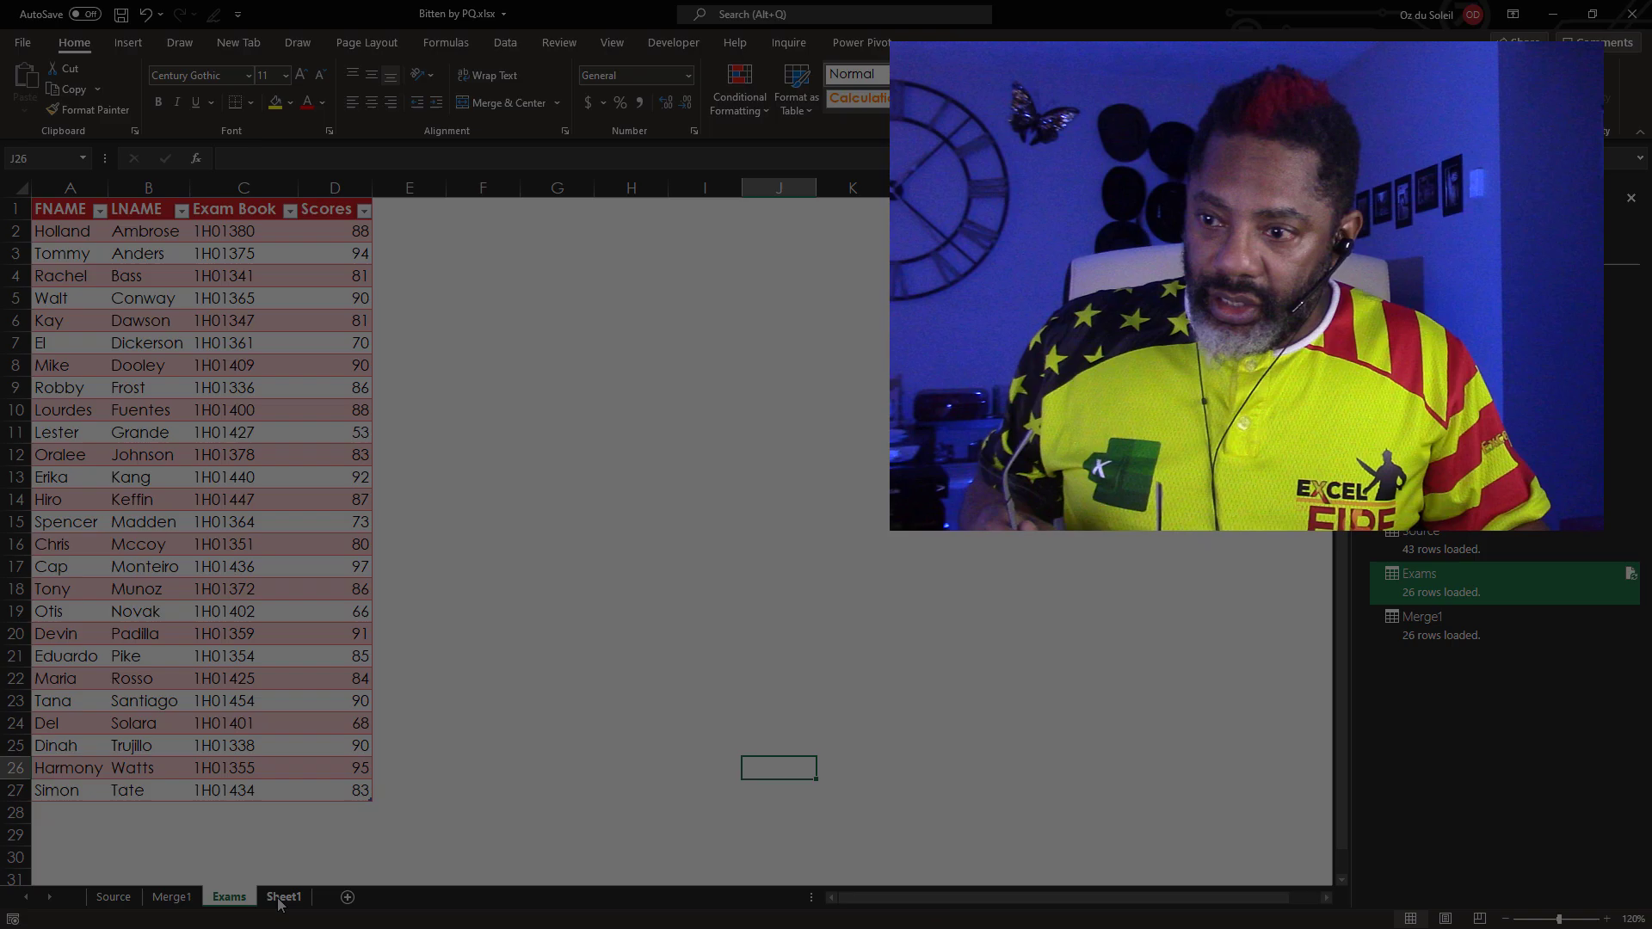
{"action": "key", "text": "ctrl+Page_Down"}
{"action": "left_click", "coordinate": [698, 608]}
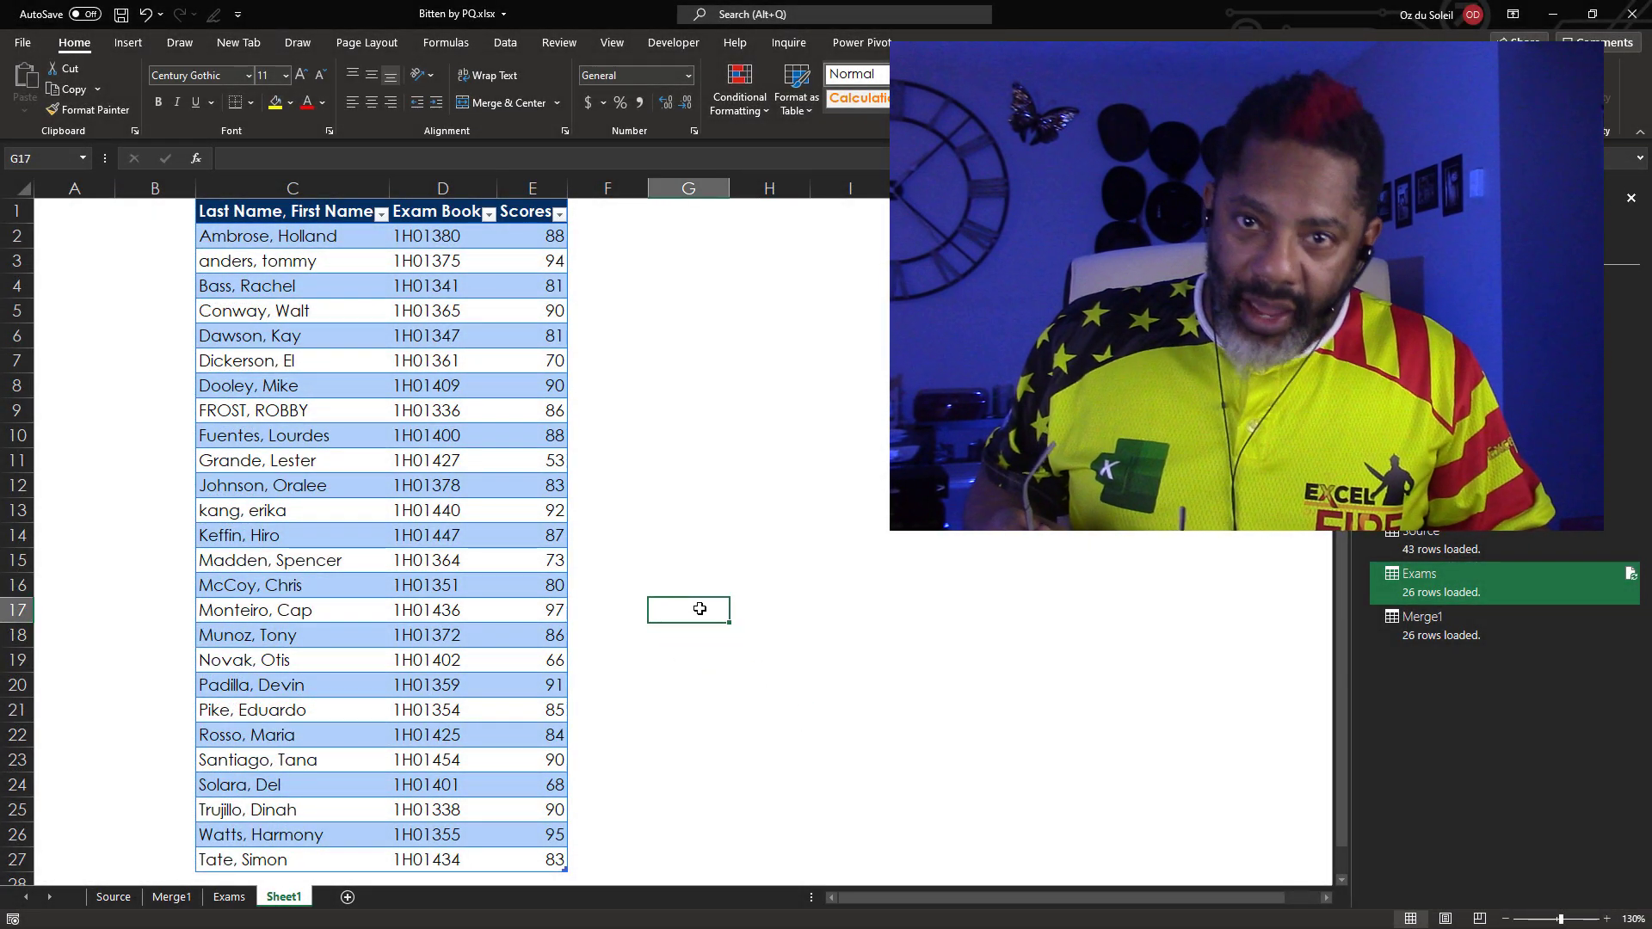
{"action": "left_click", "coordinate": [284, 260]}
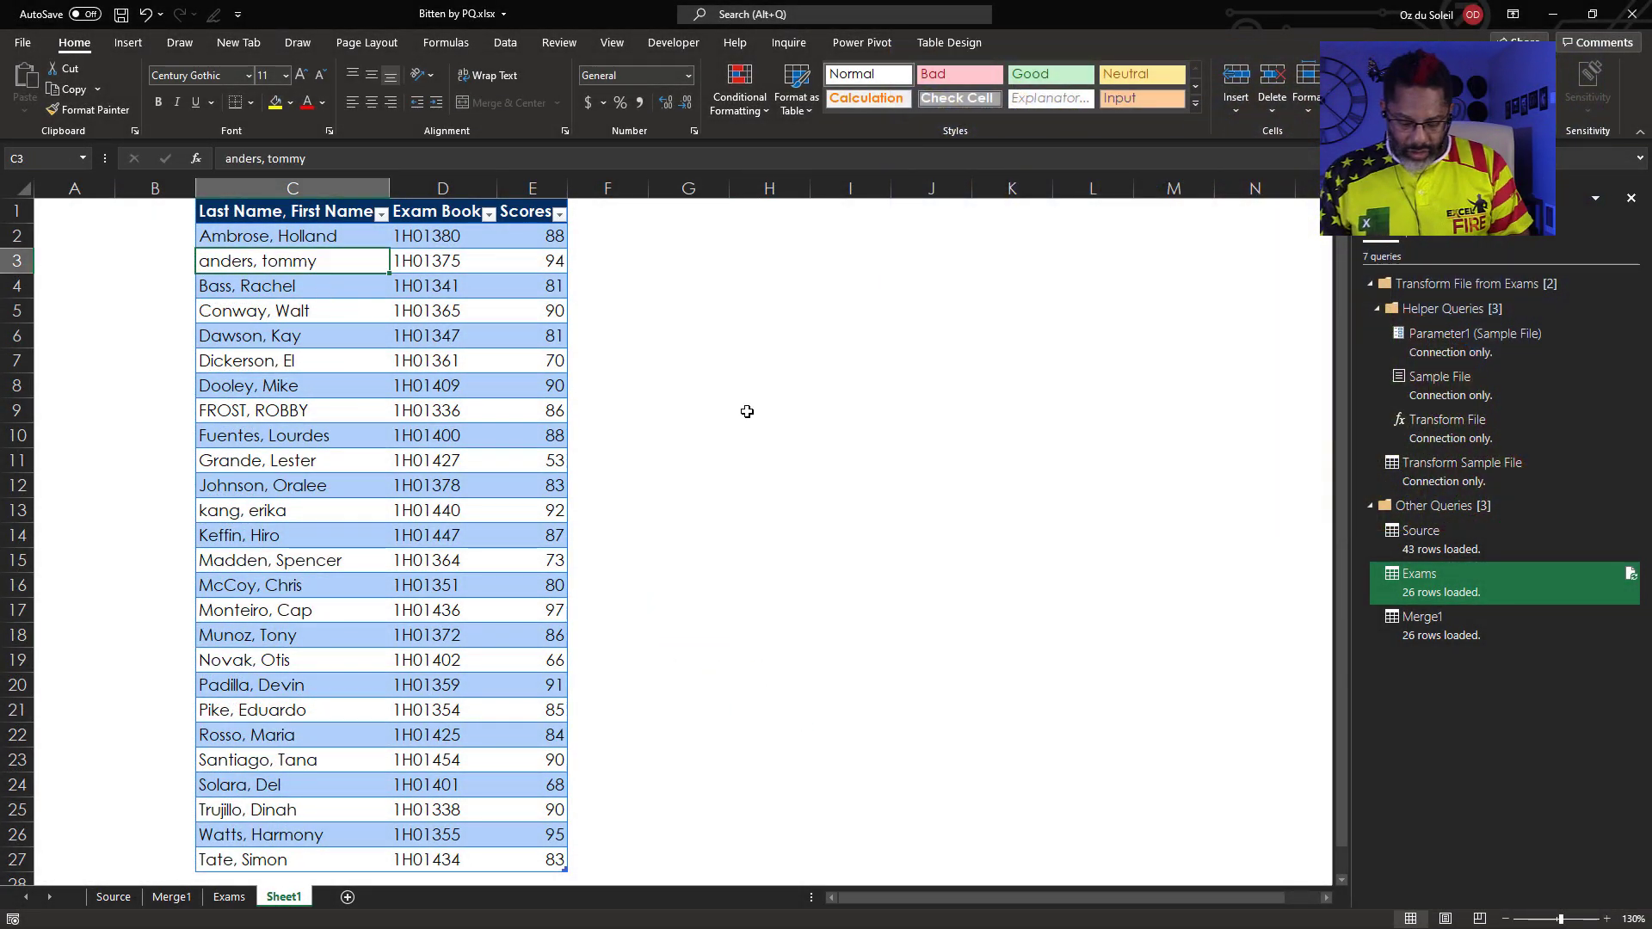
{"action": "key", "text": "Return"}
{"action": "left_click", "coordinate": [278, 410]}
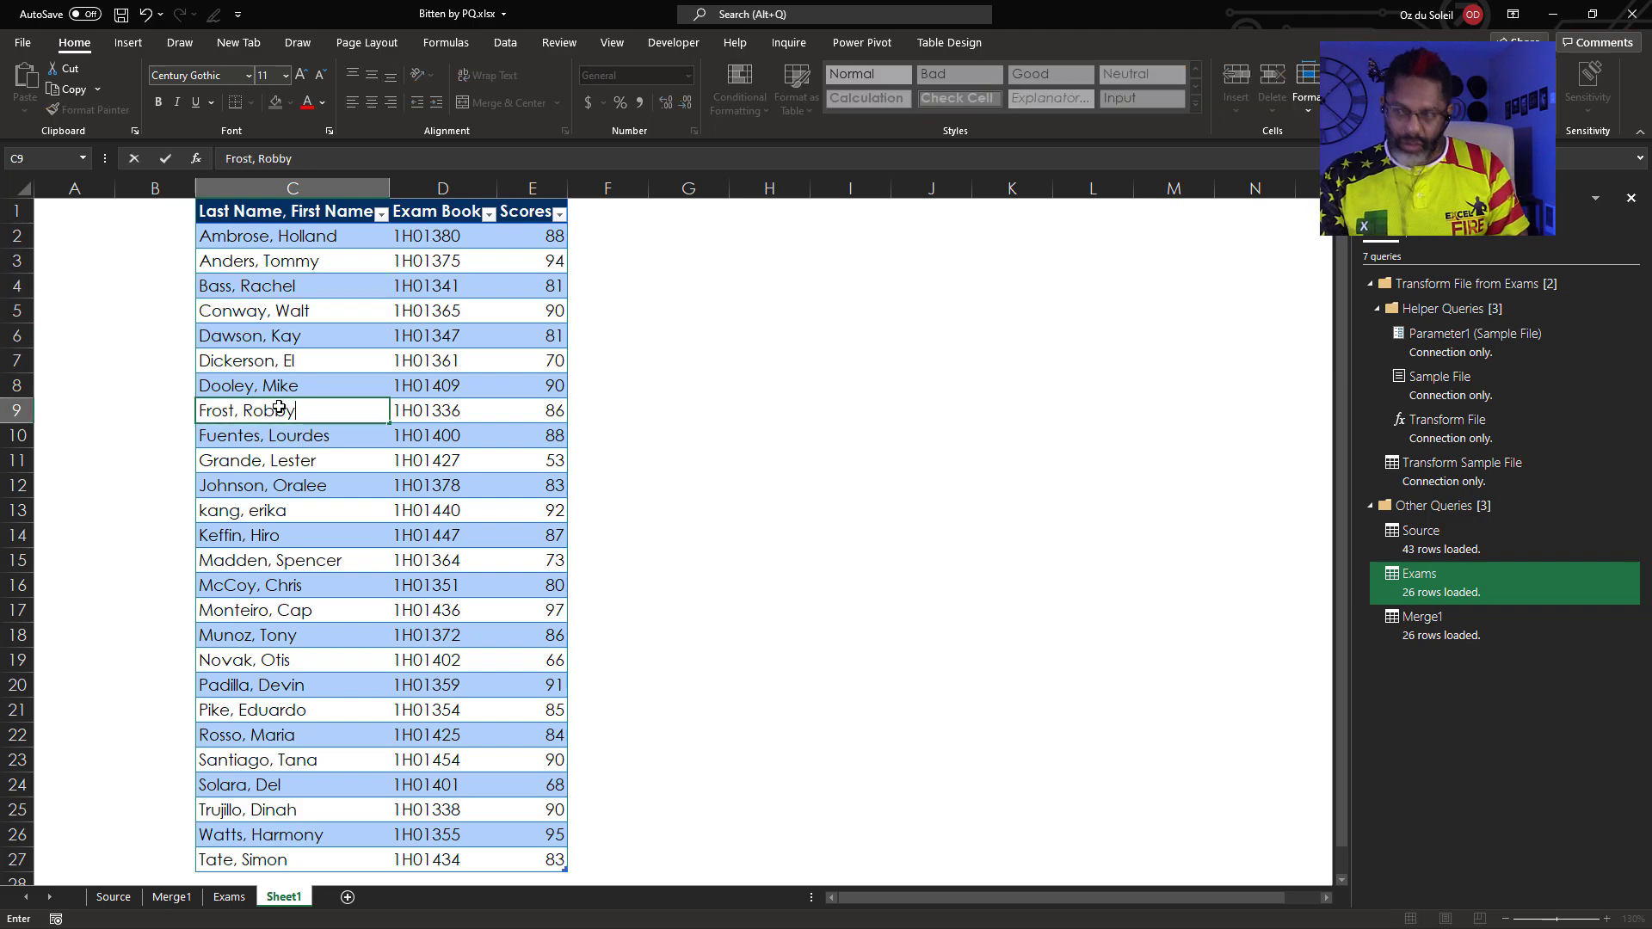
{"action": "key", "text": "Return"}
{"action": "key", "text": "Down"}
{"action": "key", "text": "Down"}
{"action": "key", "text": "Down"}
{"action": "key", "text": "Return"}
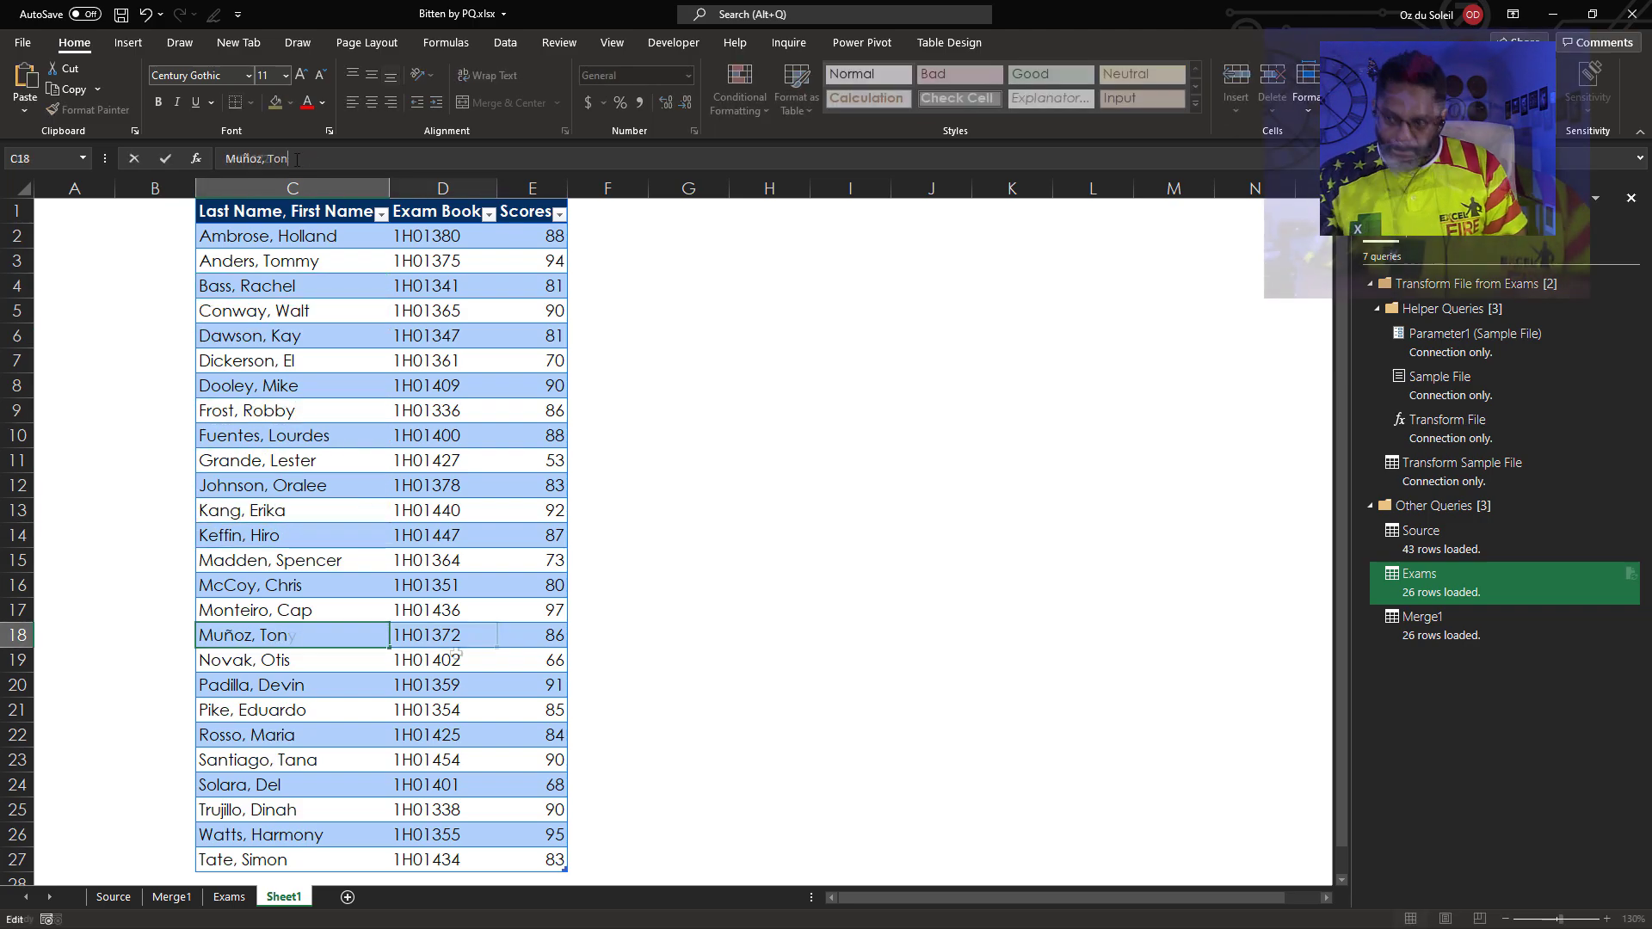
{"action": "left_click", "coordinate": [456, 638]}
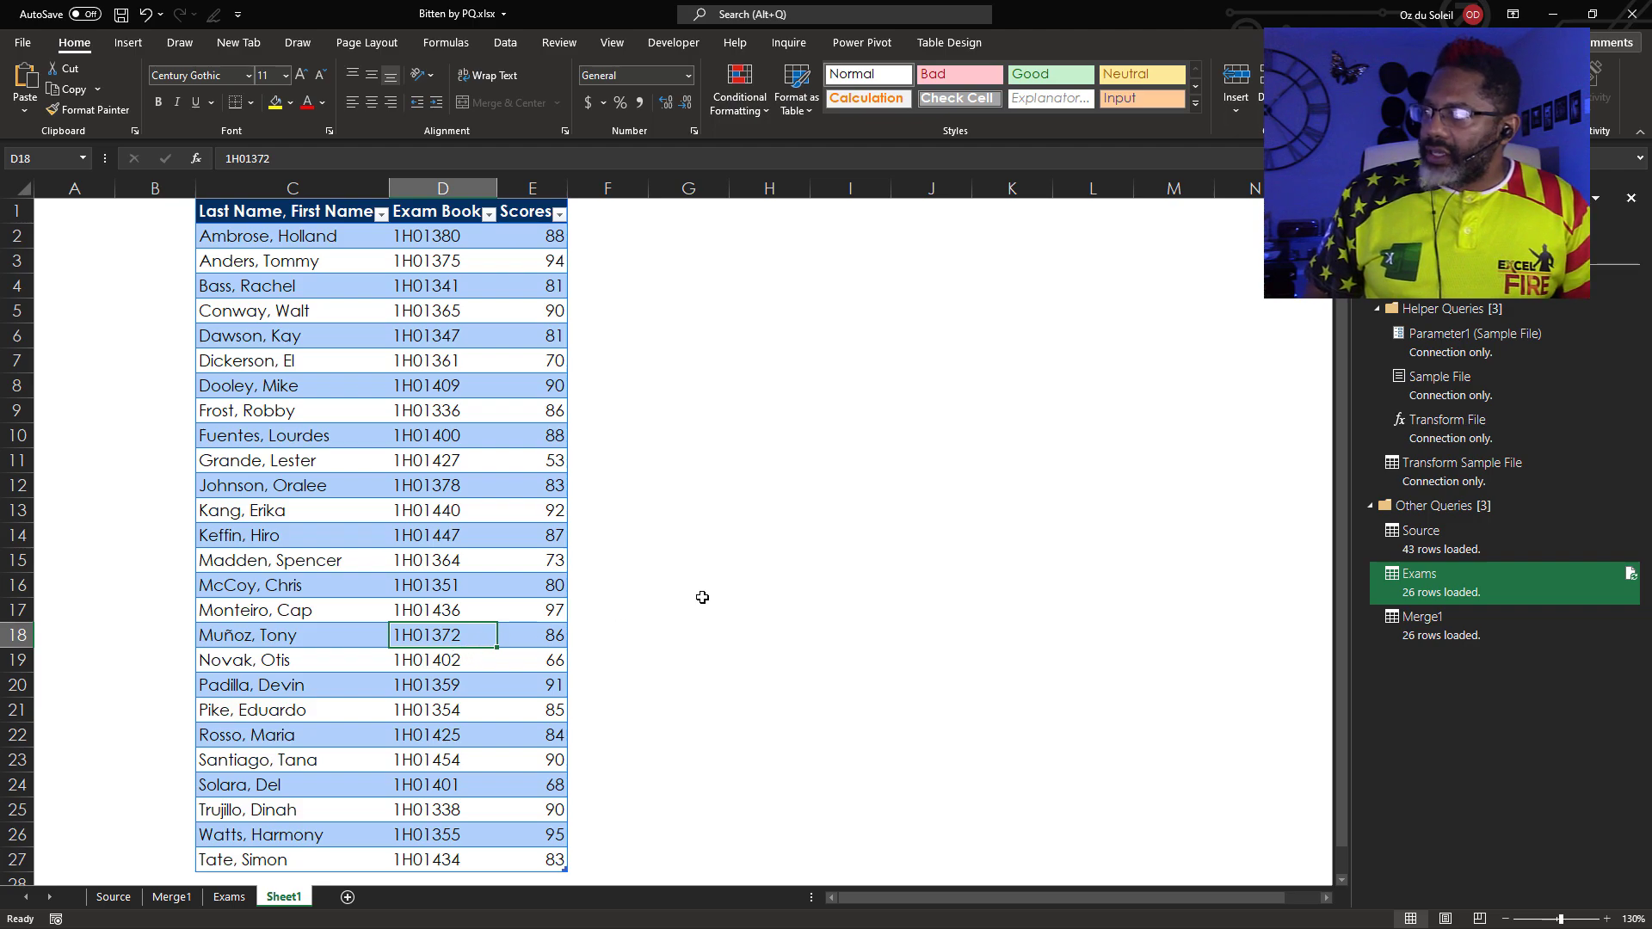
Edit the Exams query and delete Changed Type through the last step, keeping only Source
{"action": "mouse_move", "coordinate": [1421, 587]}
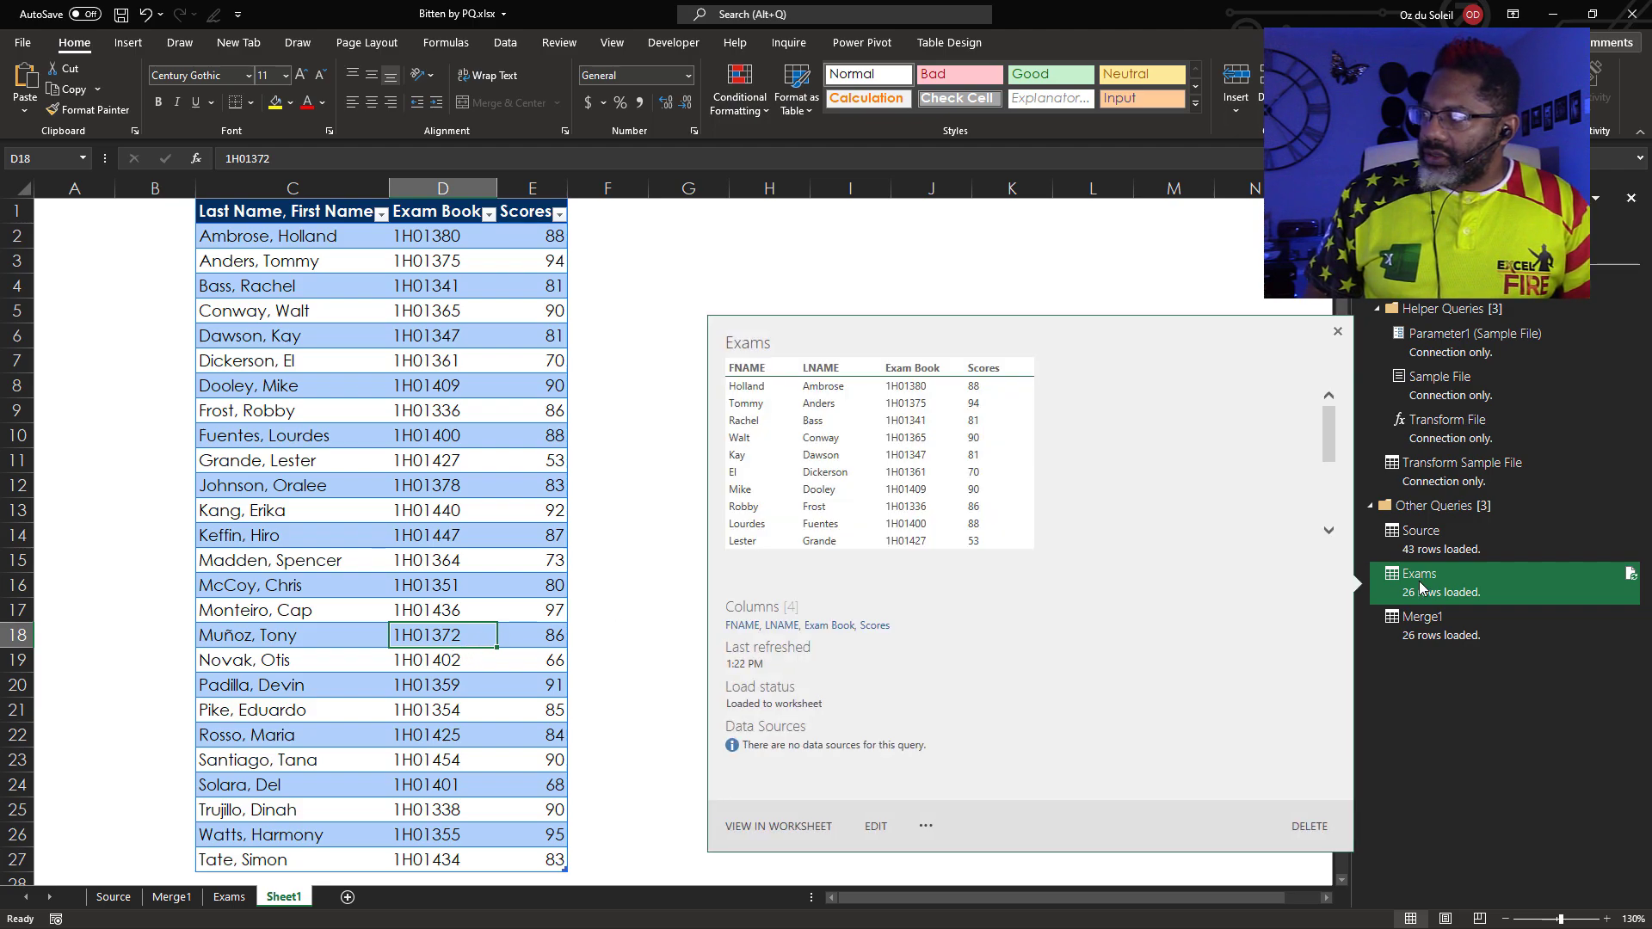
{"action": "left_click", "coordinate": [874, 827]}
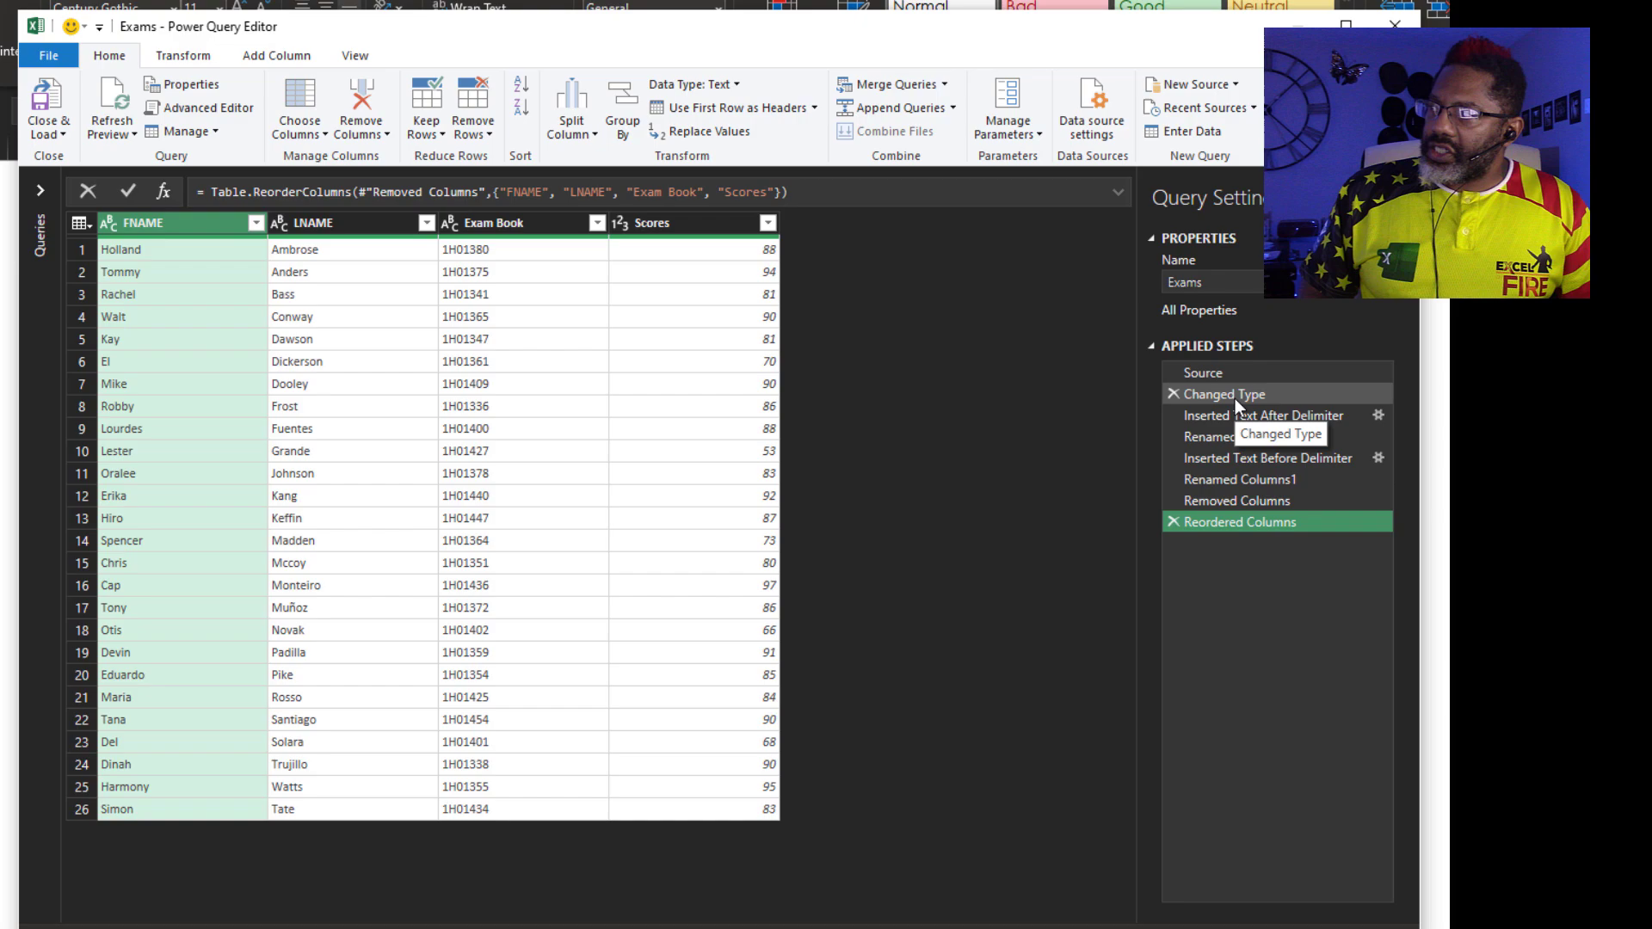
{"action": "right_click", "coordinate": [1235, 395]}
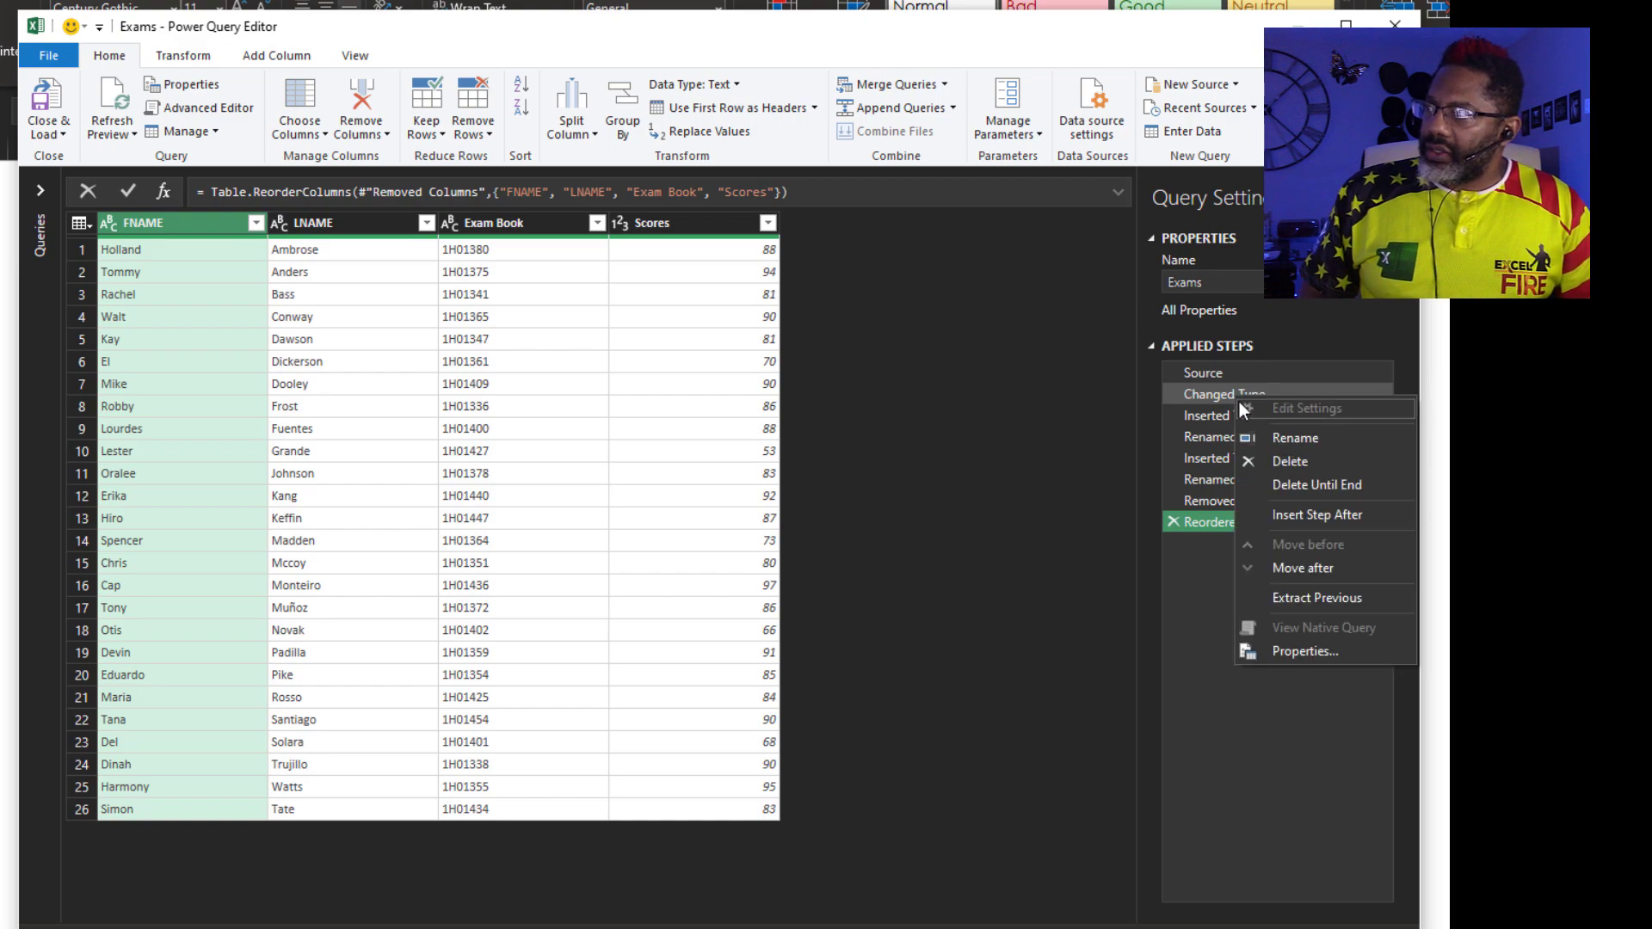
{"action": "left_click", "coordinate": [1289, 484]}
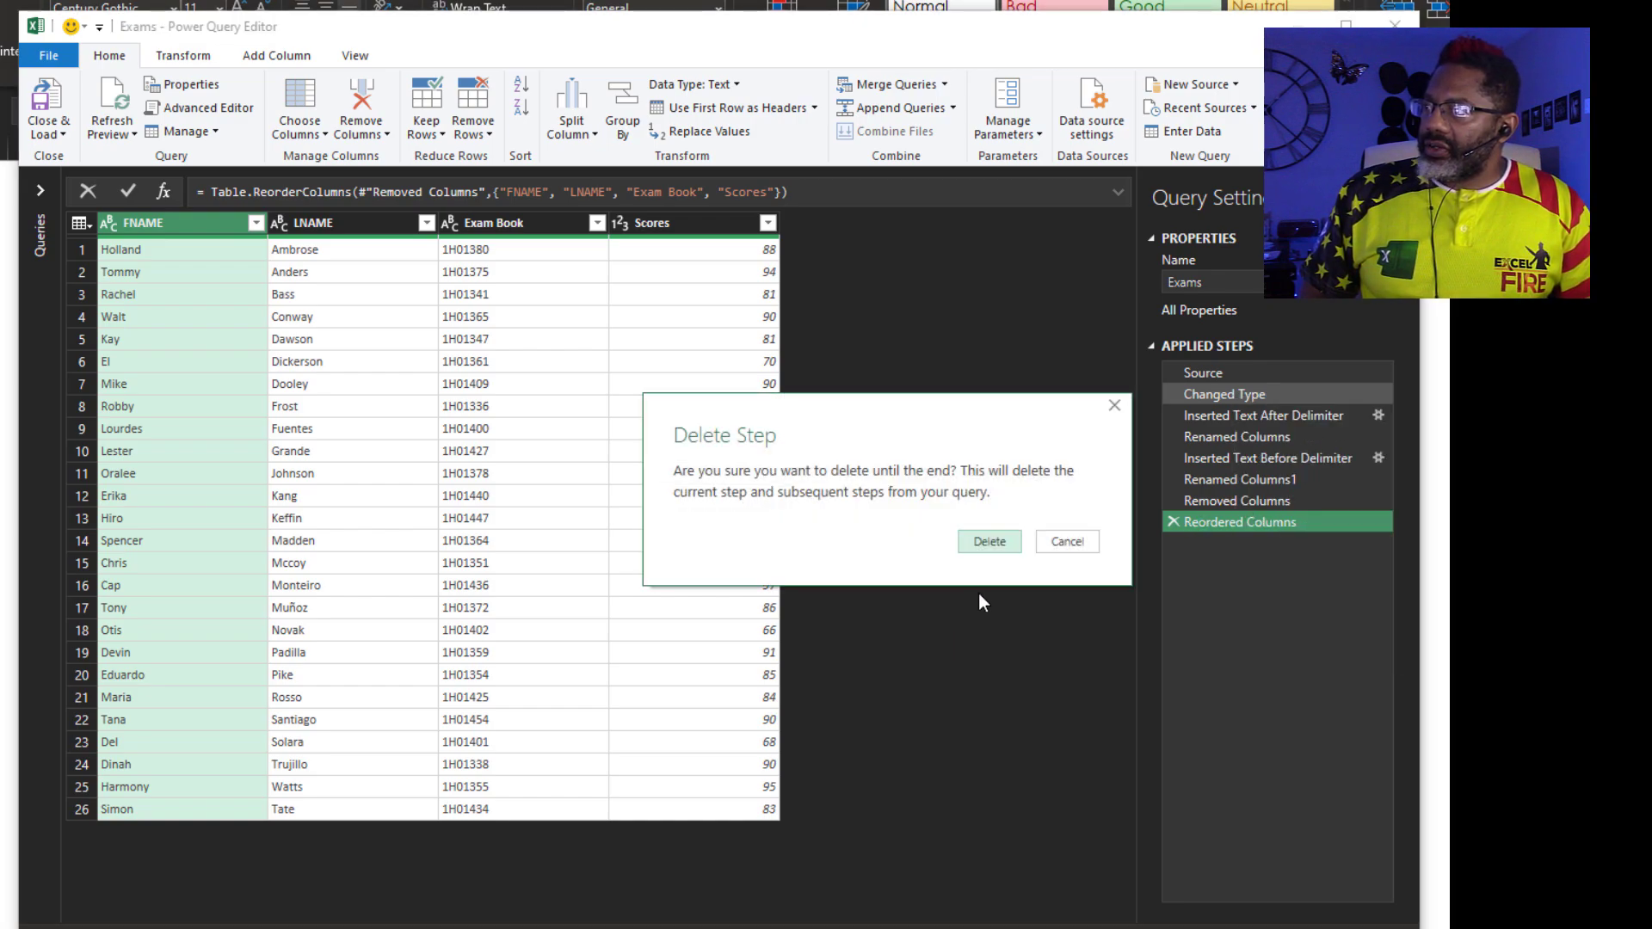
{"action": "left_click", "coordinate": [989, 542]}
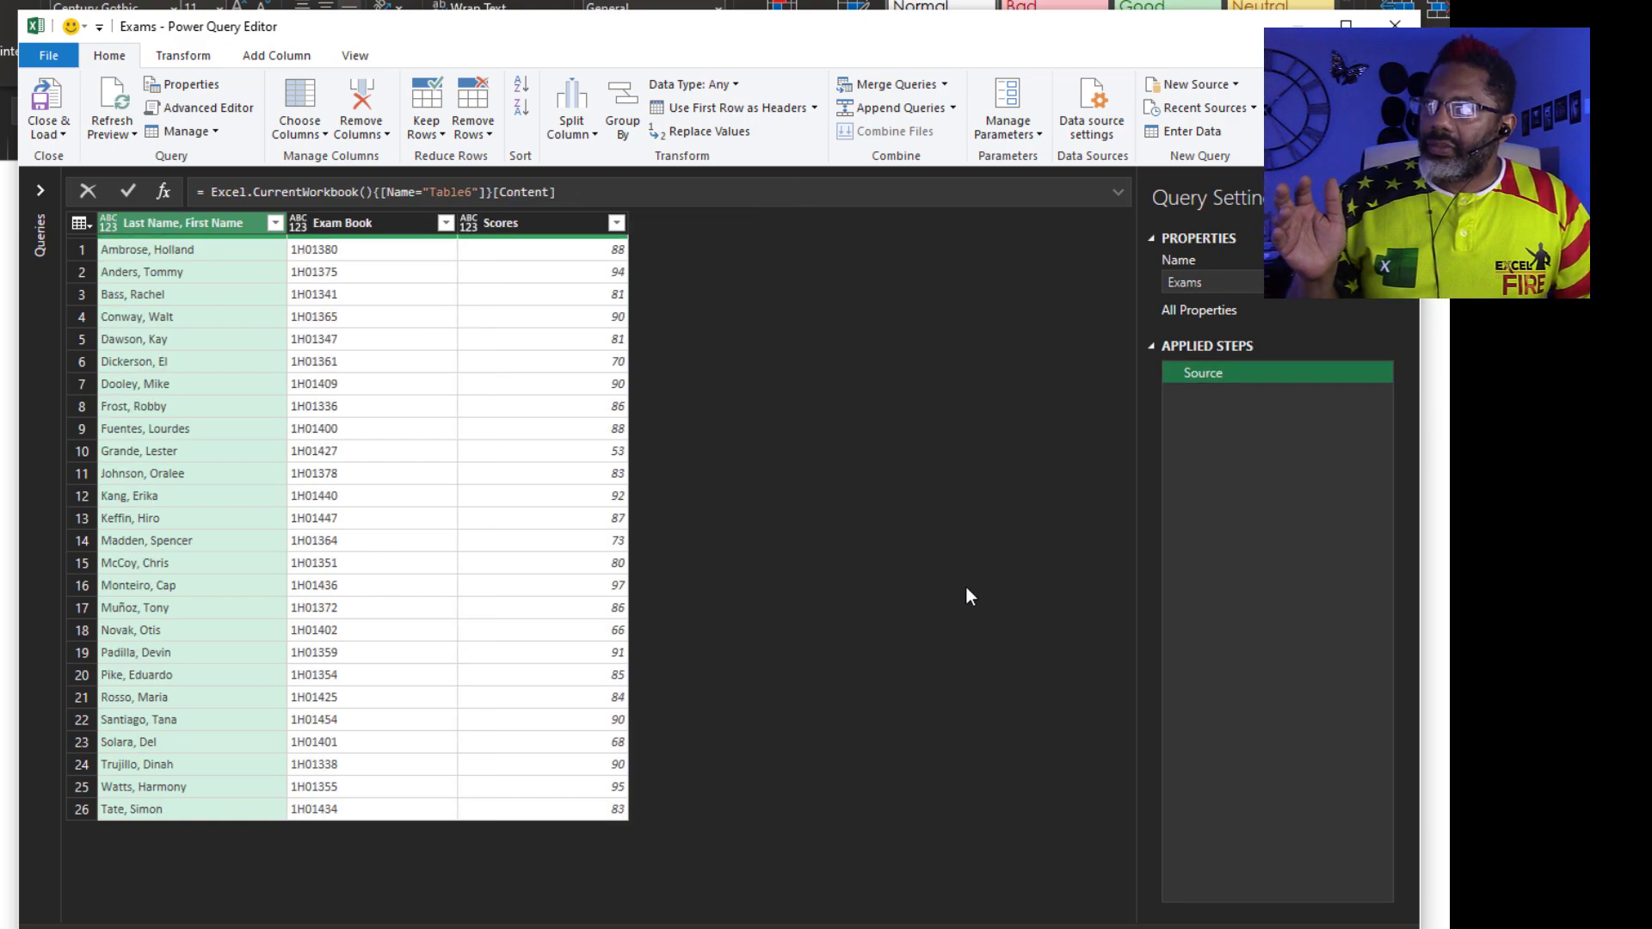
Split the combined name column by the custom delimiter ','
{"action": "left_click", "coordinate": [592, 130]}
{"action": "left_click", "coordinate": [597, 155]}
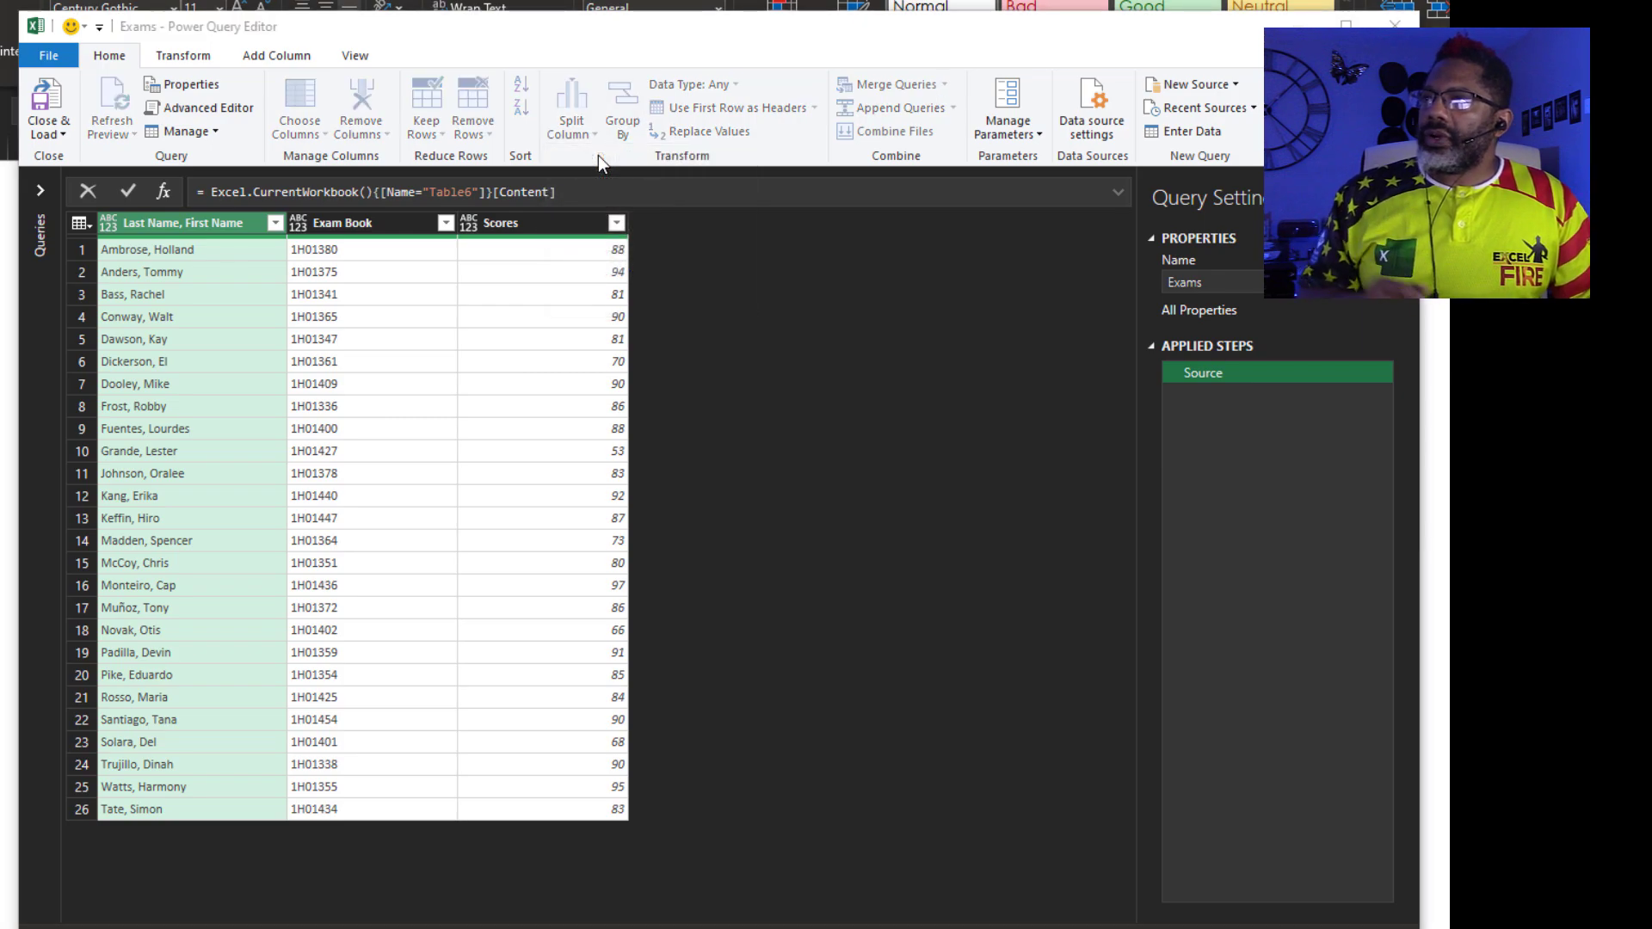
{"action": "left_click", "coordinate": [633, 380]}
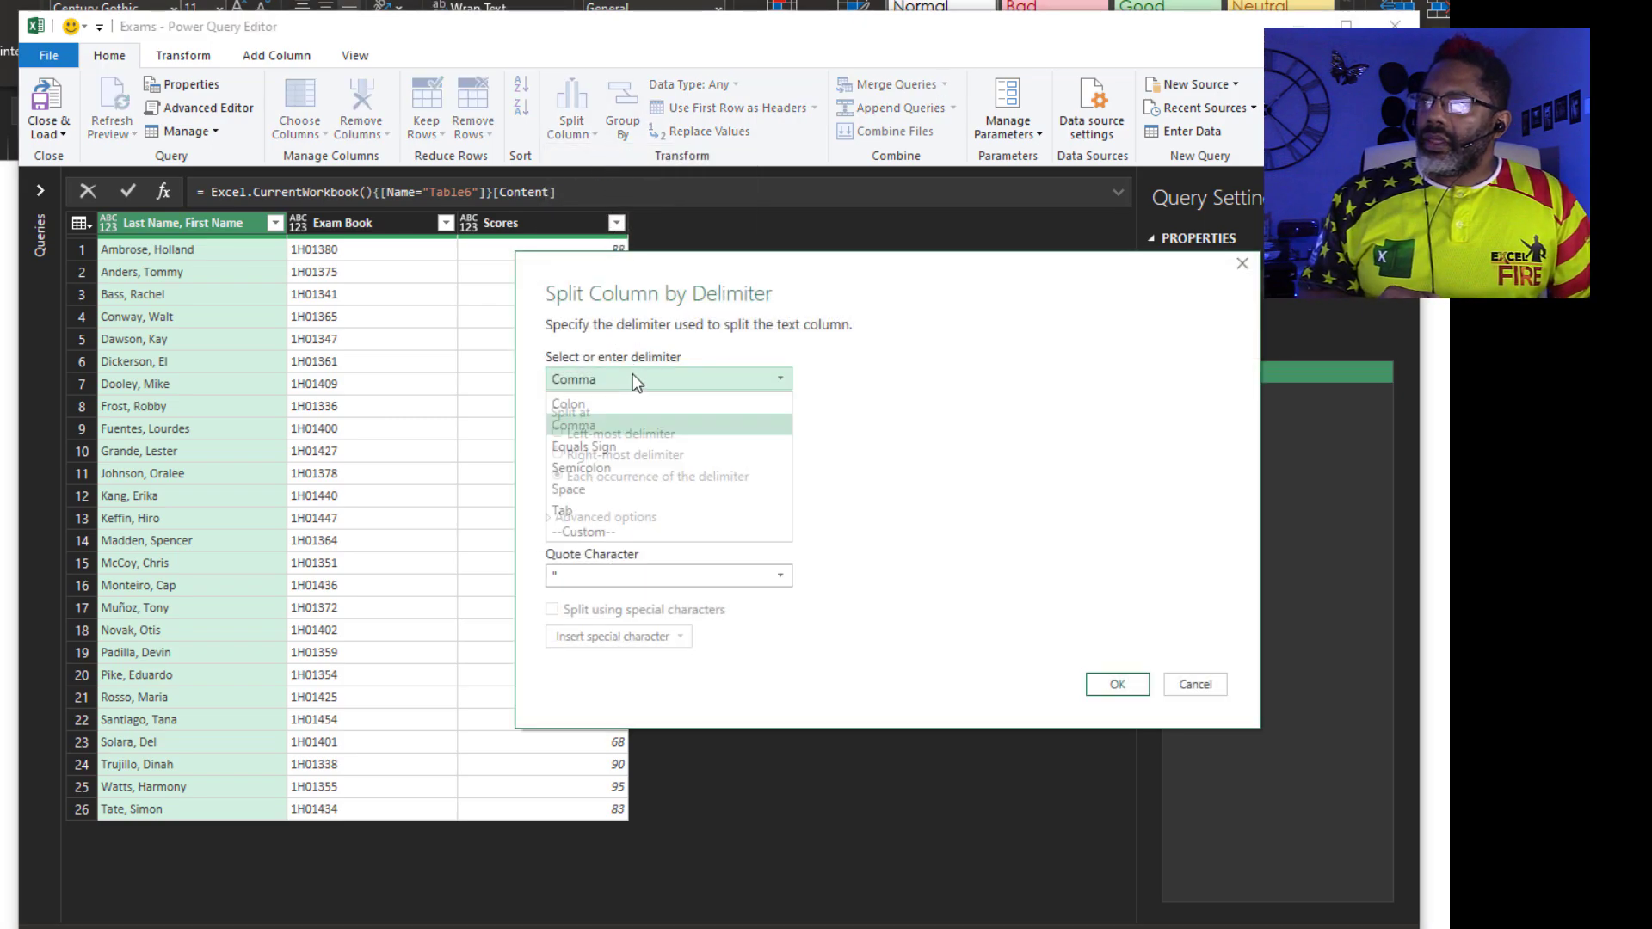
{"action": "left_click", "coordinate": [637, 532]}
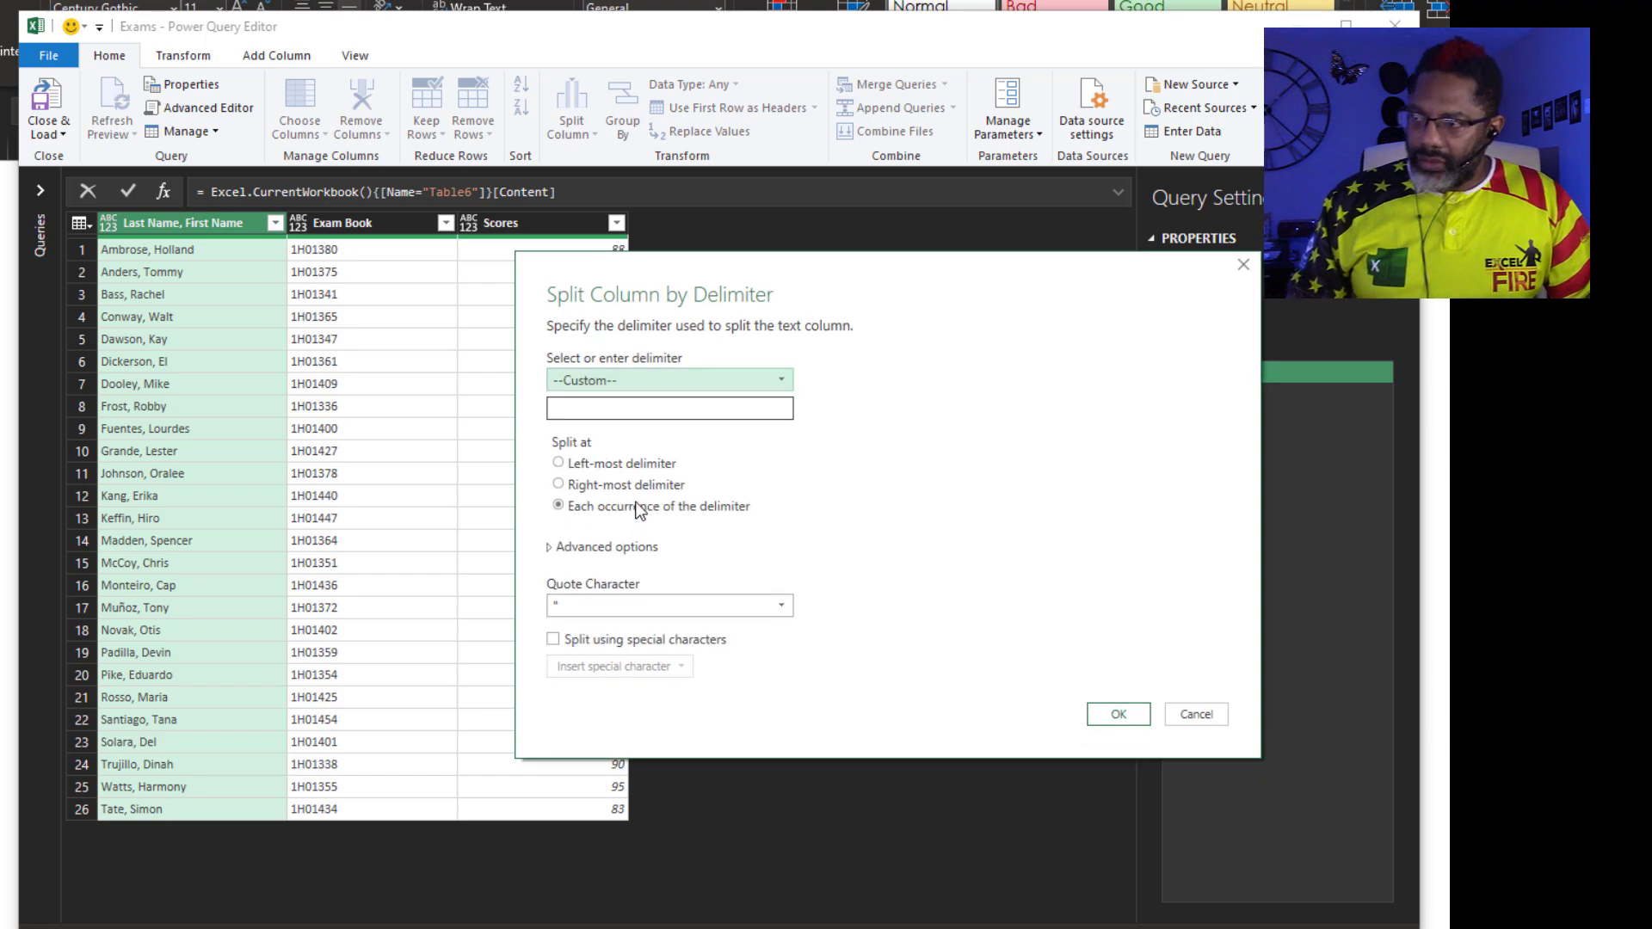
{"action": "left_click", "coordinate": [645, 407]}
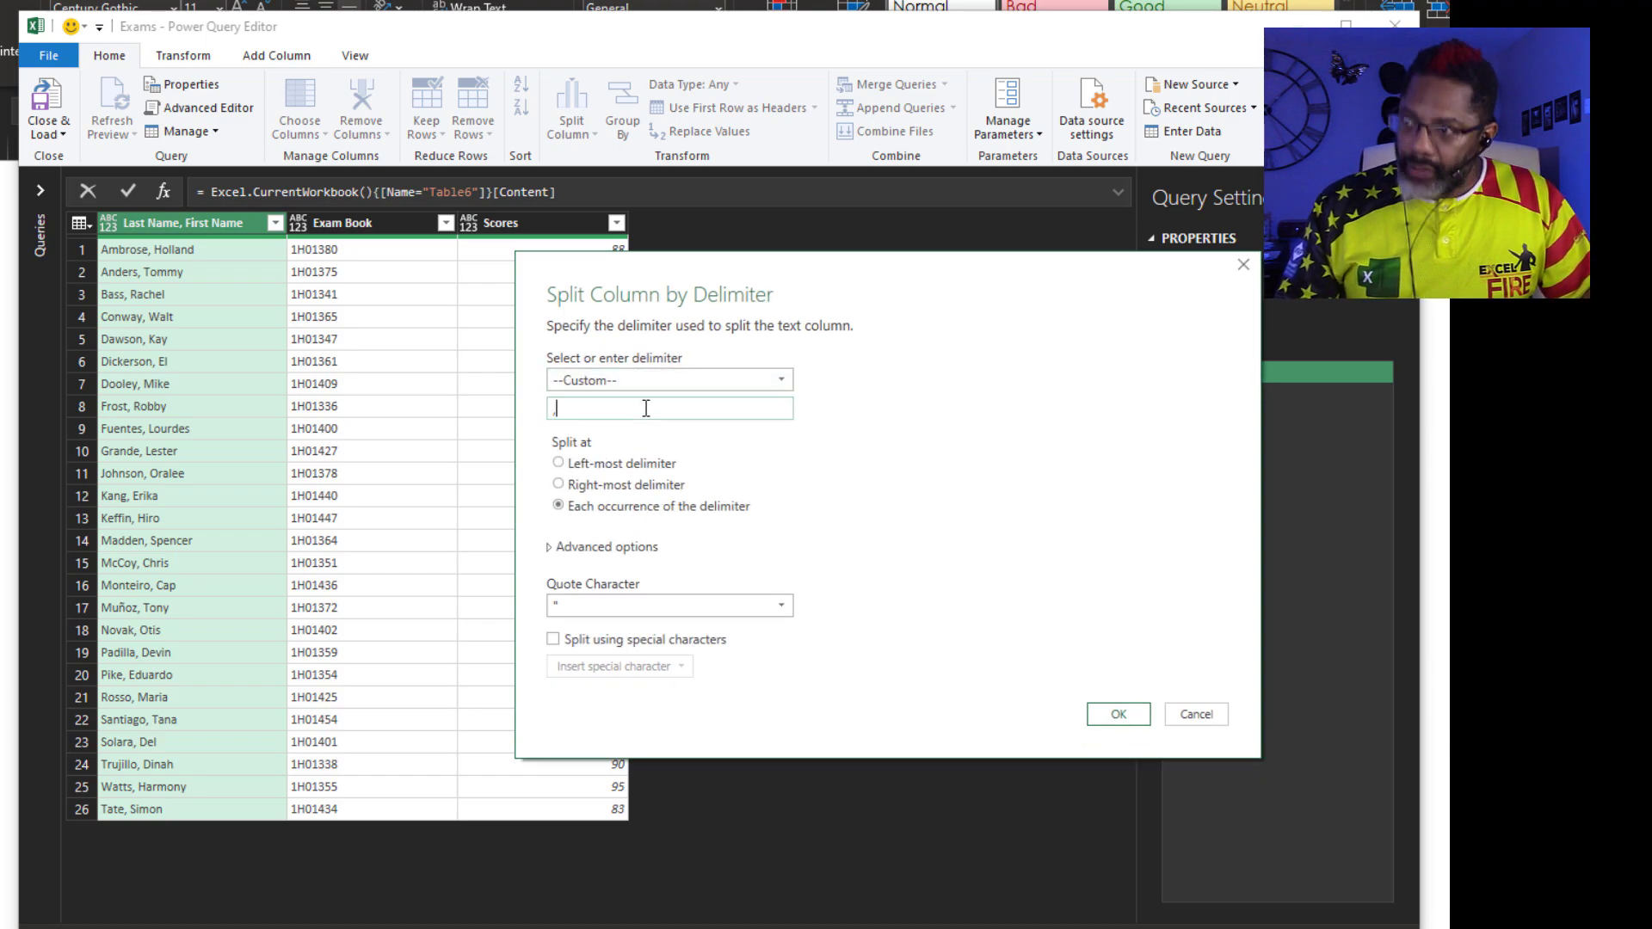
{"action": "type", "text": ","}
{"action": "left_click", "coordinate": [1116, 714]}
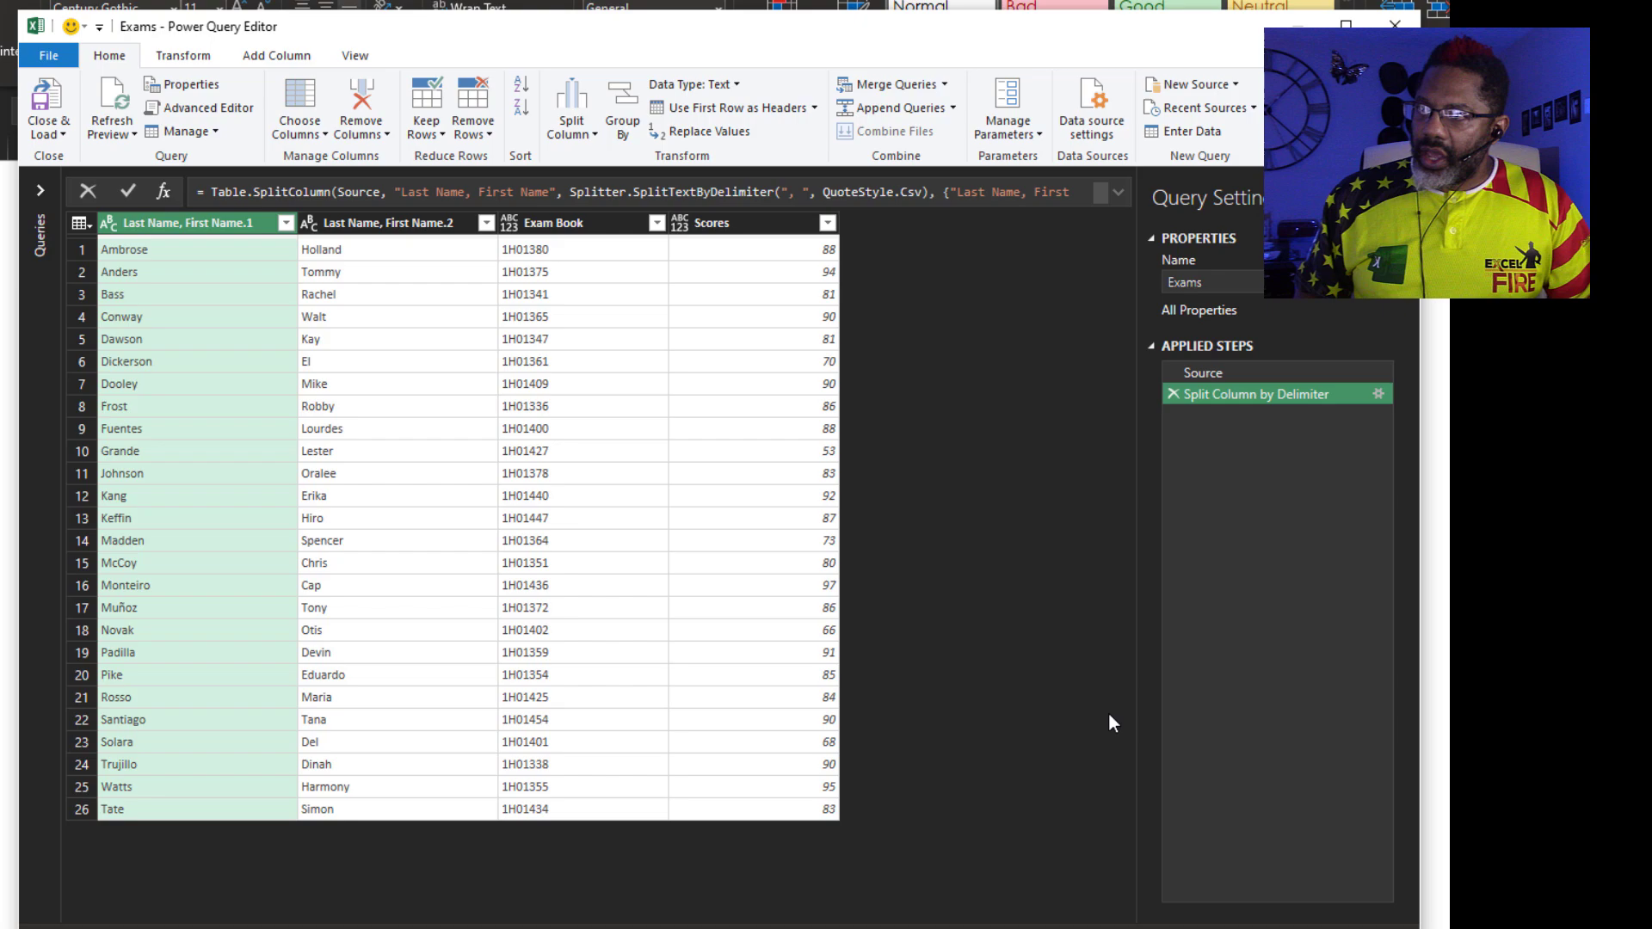
Rename the two split columns to LNAME and FNAME
{"action": "double_click", "coordinate": [199, 220]}
{"action": "type", "text": "LNAME"}
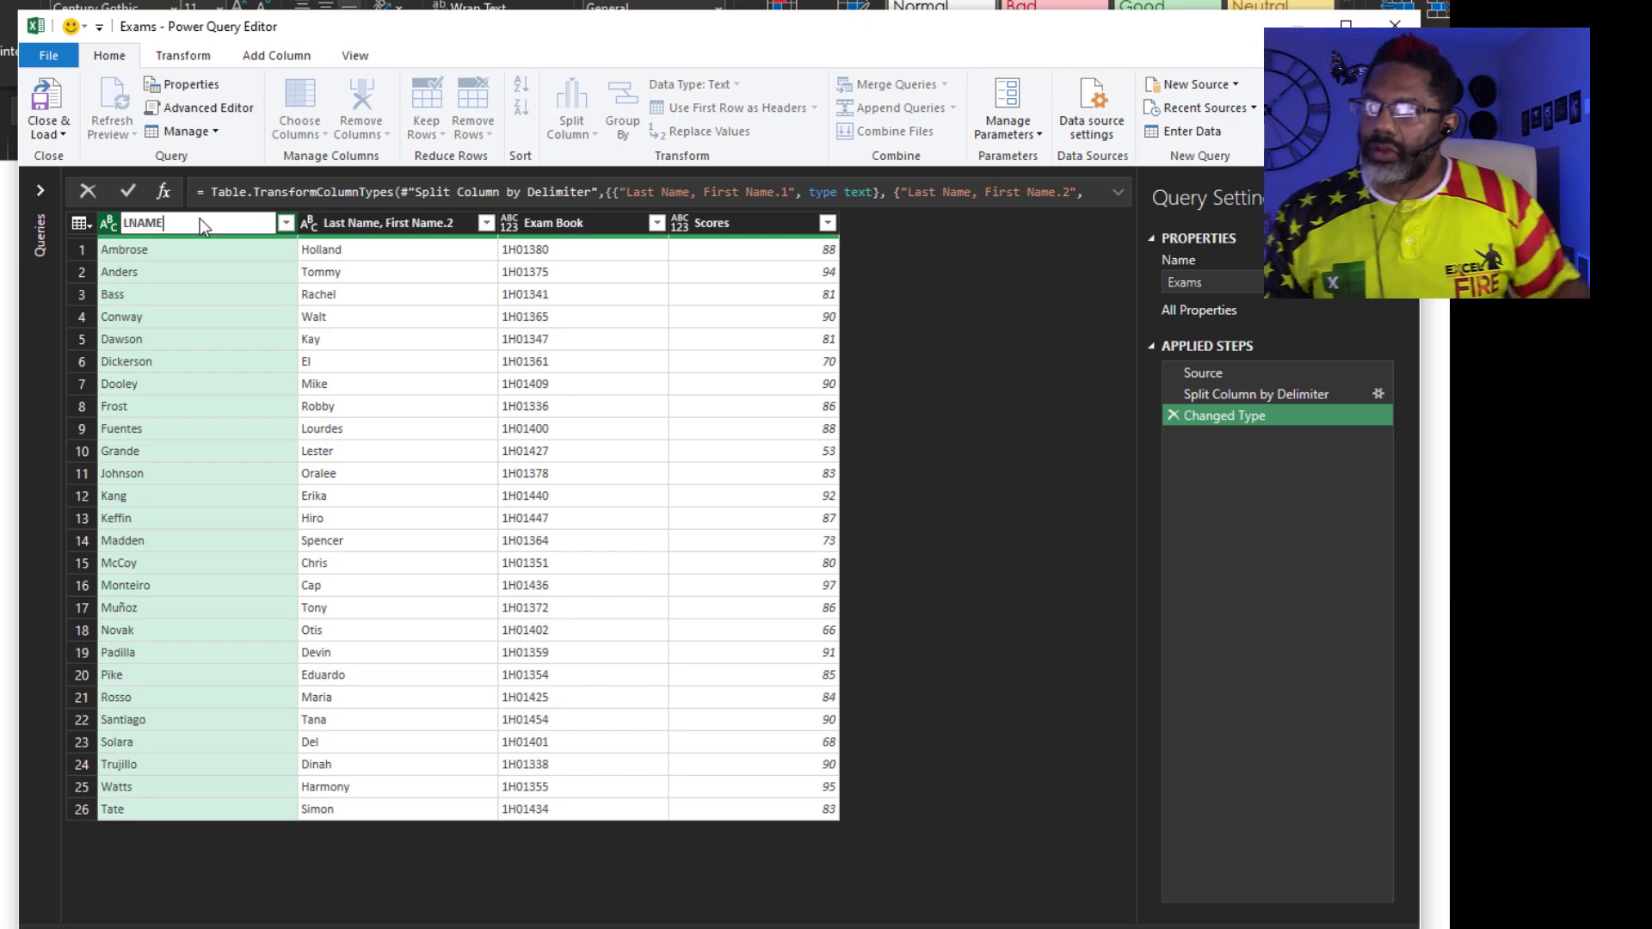
{"action": "key", "text": "Return"}
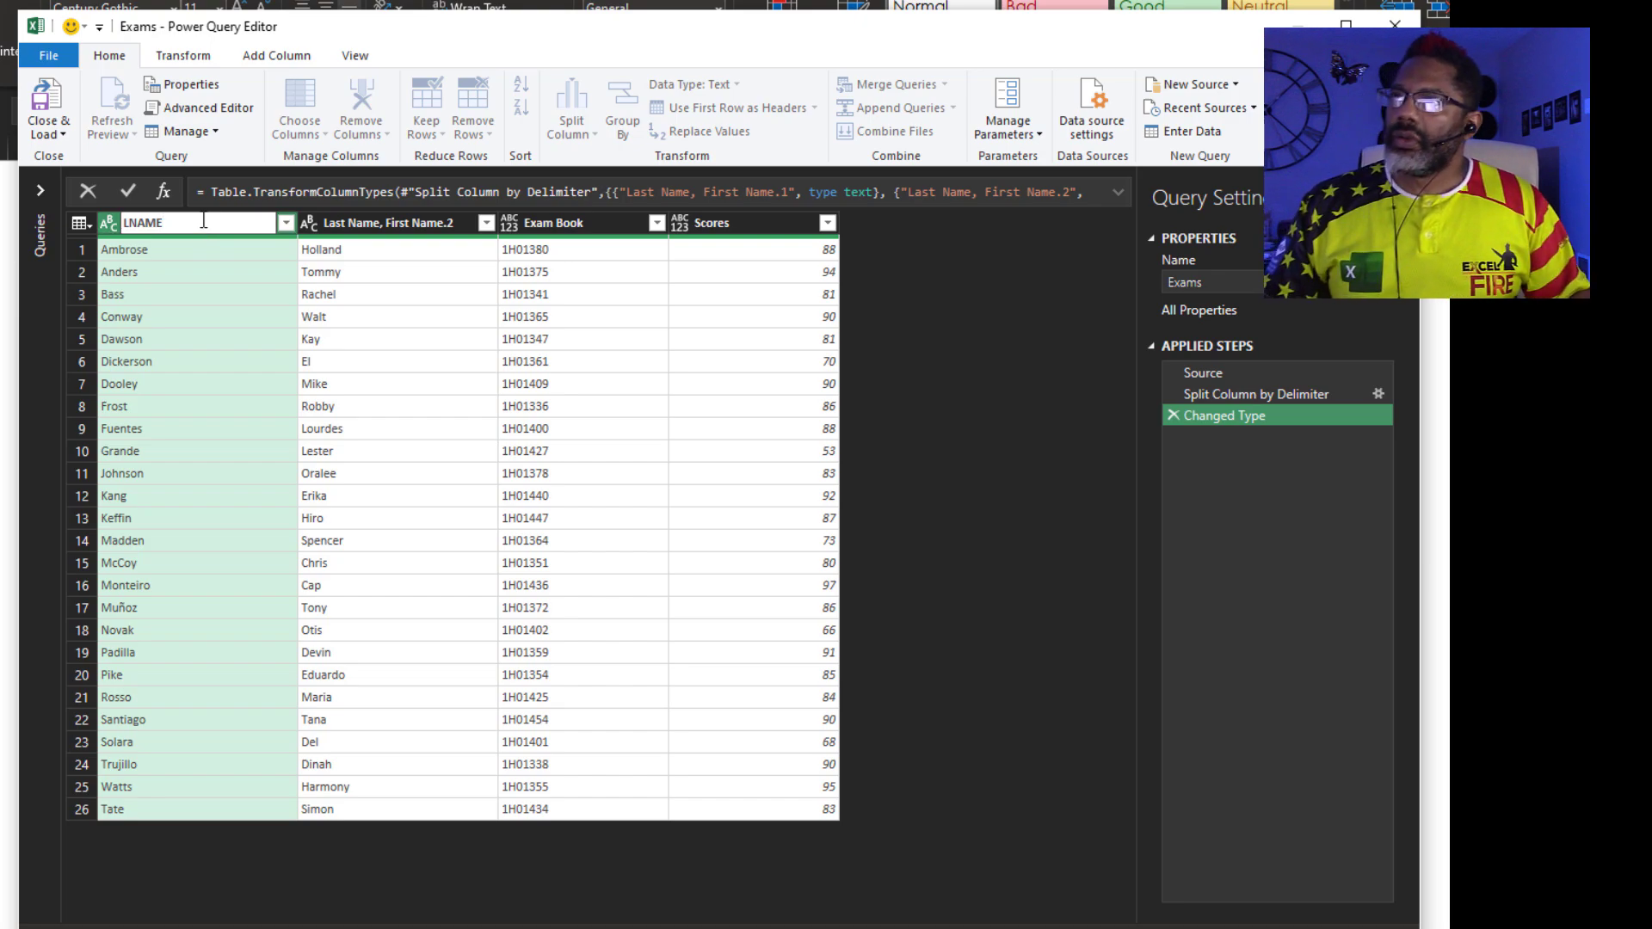
{"action": "double_click", "coordinate": [370, 226]}
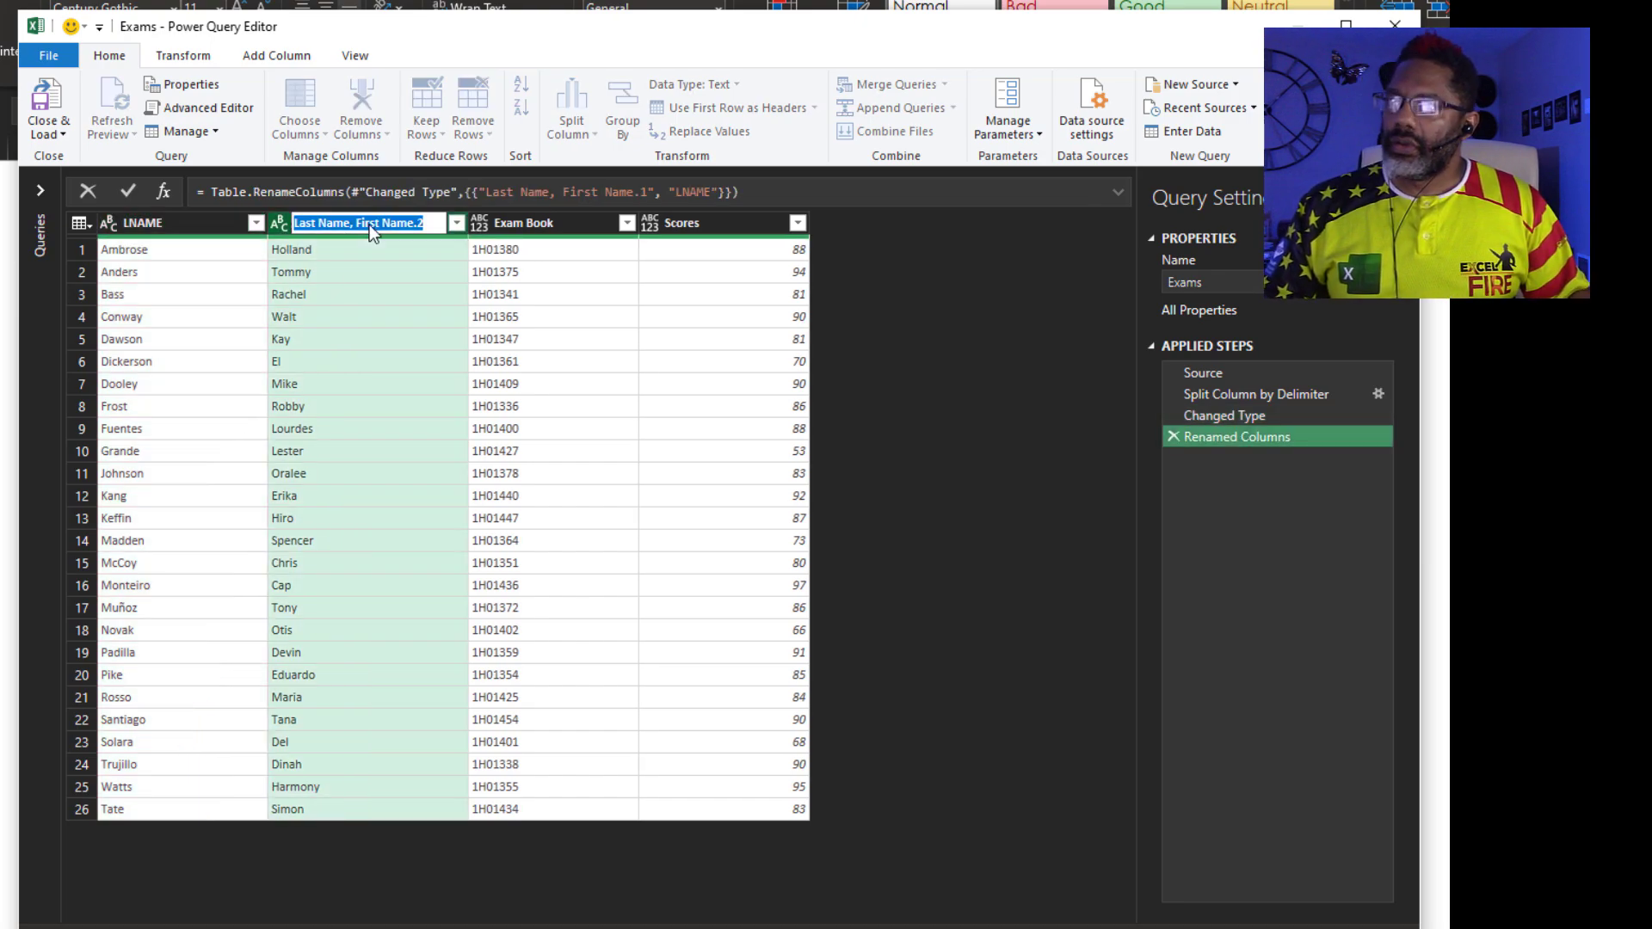
{"action": "type", "text": "FNAME"}
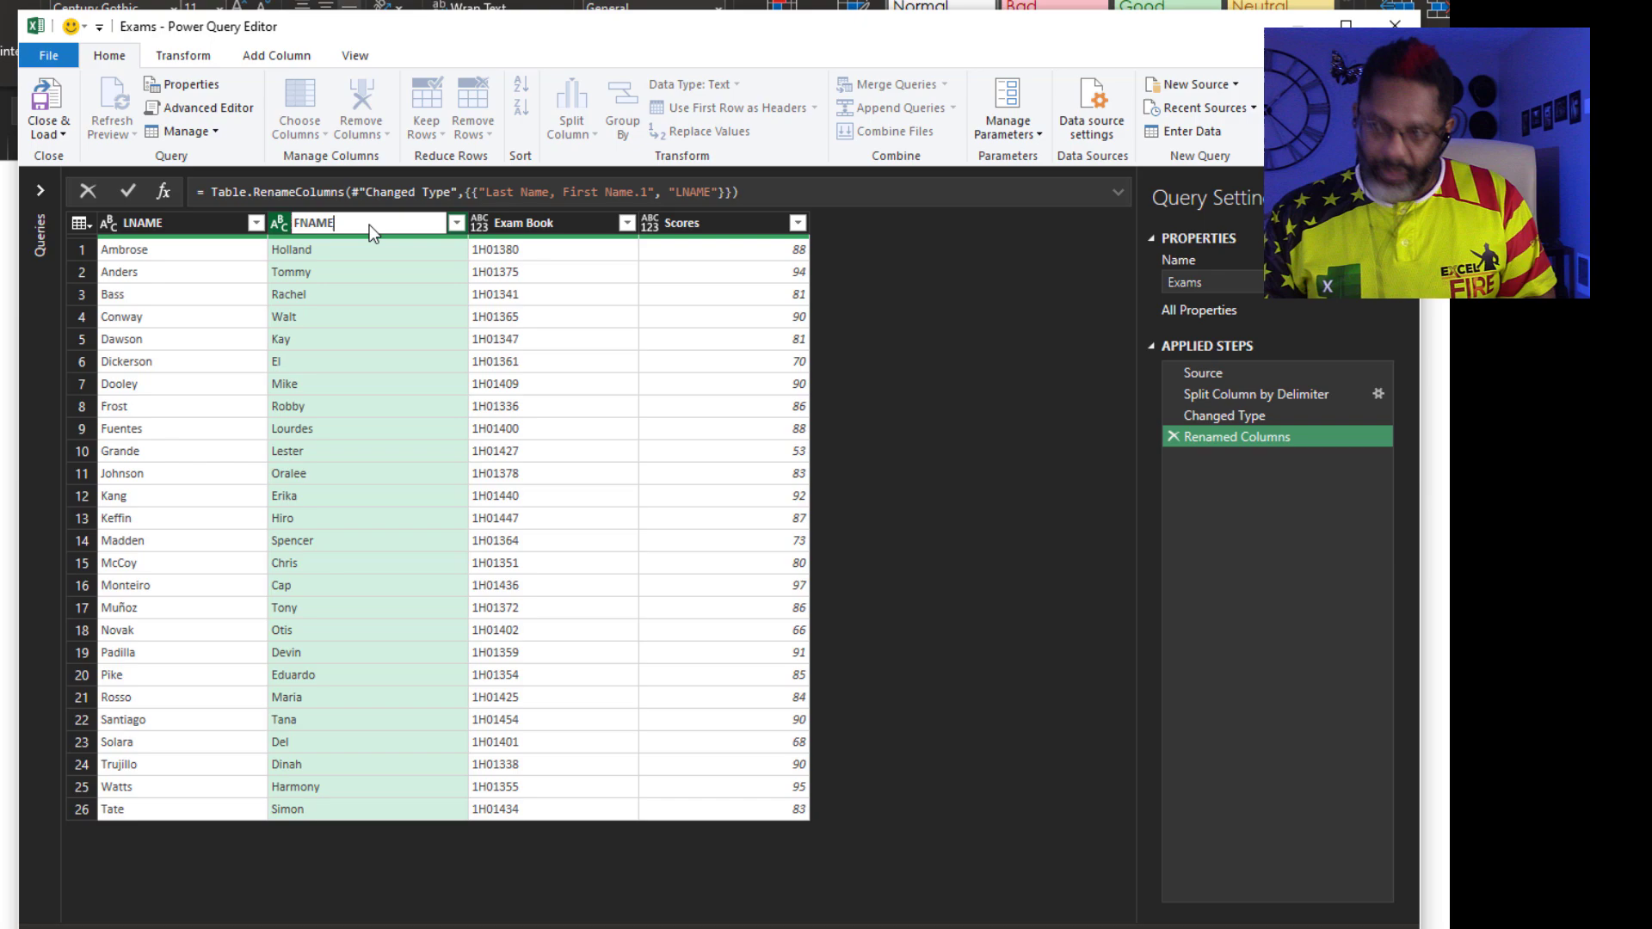
{"action": "key", "text": "Return"}
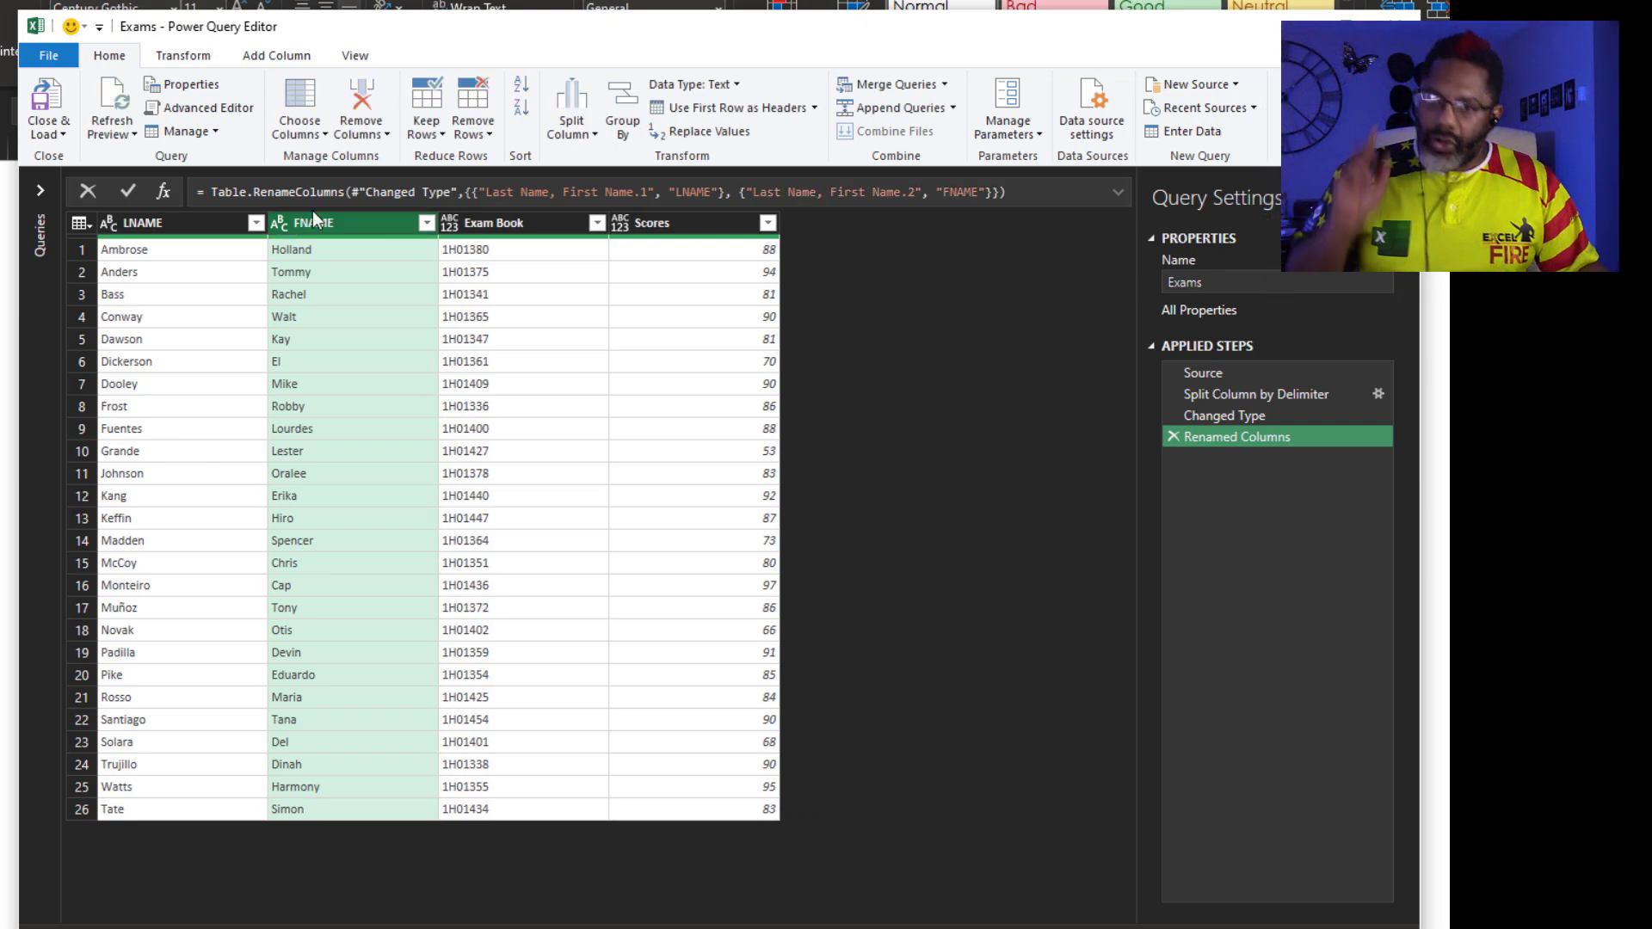
Delete the old Merge1 query
{"action": "left_click", "coordinate": [36, 188]}
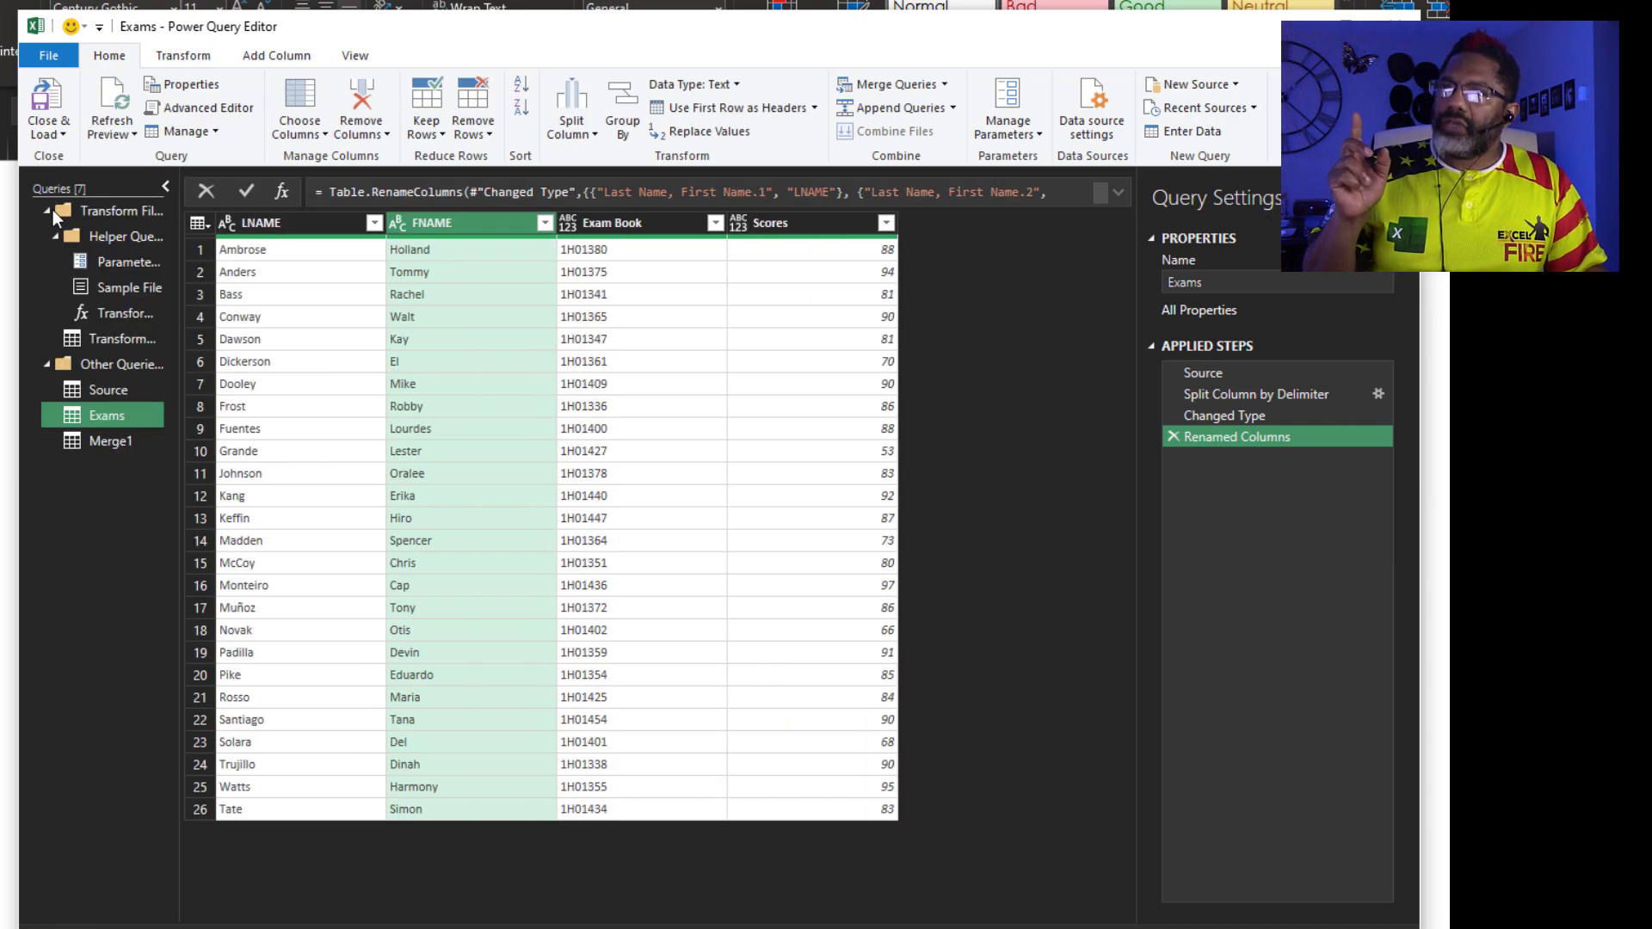
{"action": "right_click", "coordinate": [81, 444]}
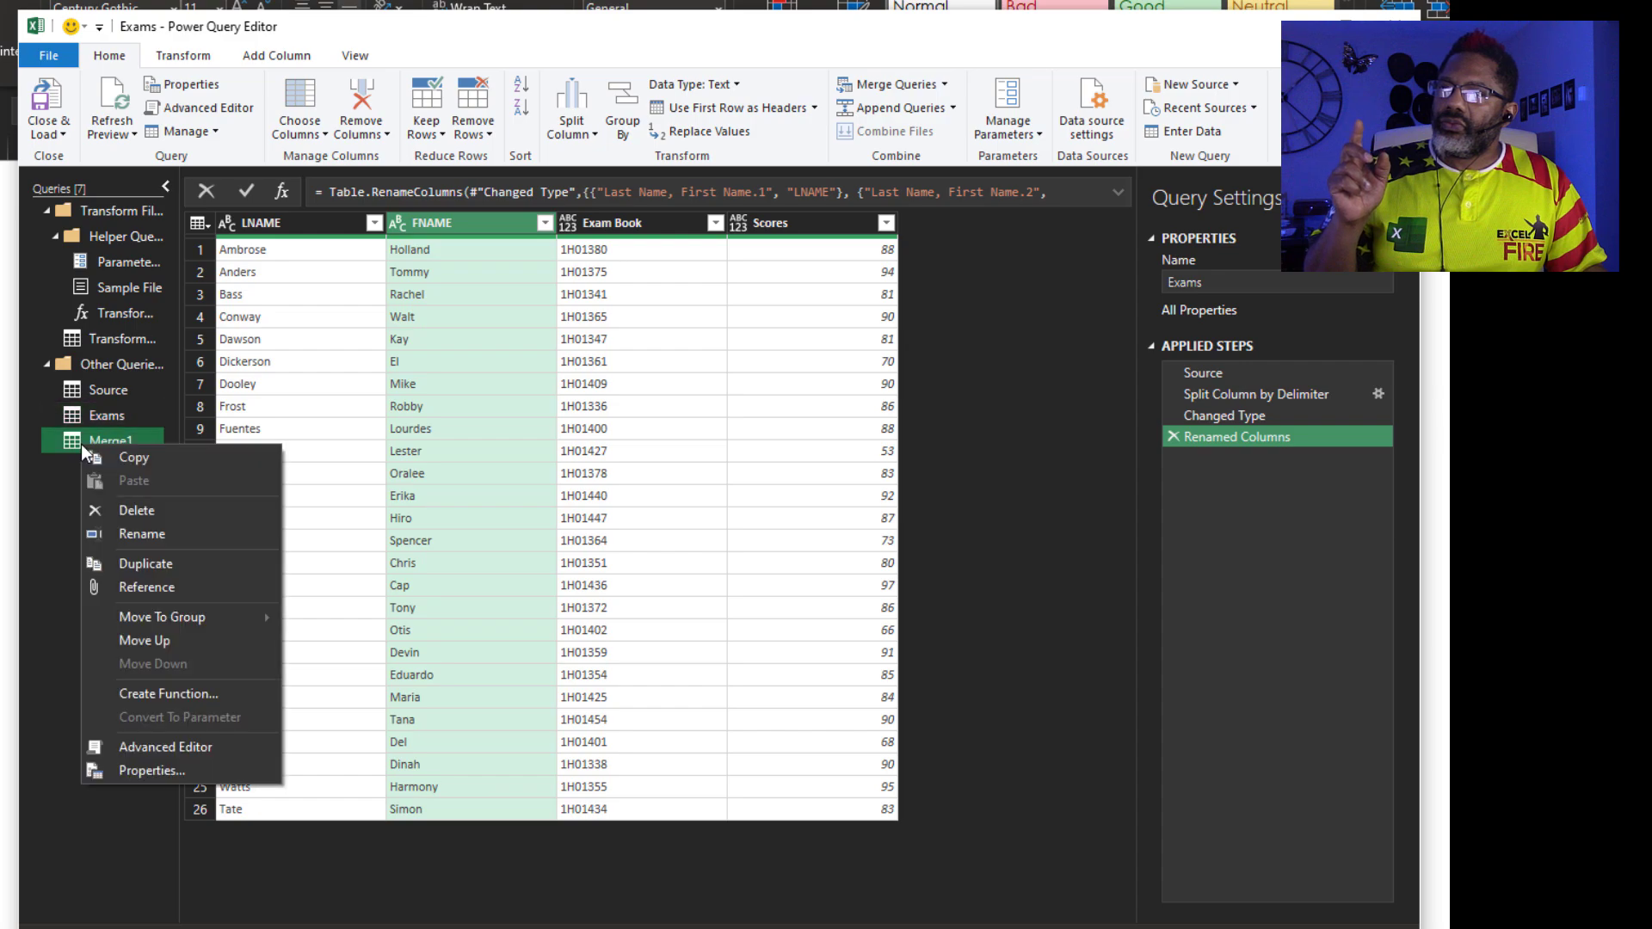
{"action": "left_click", "coordinate": [138, 510]}
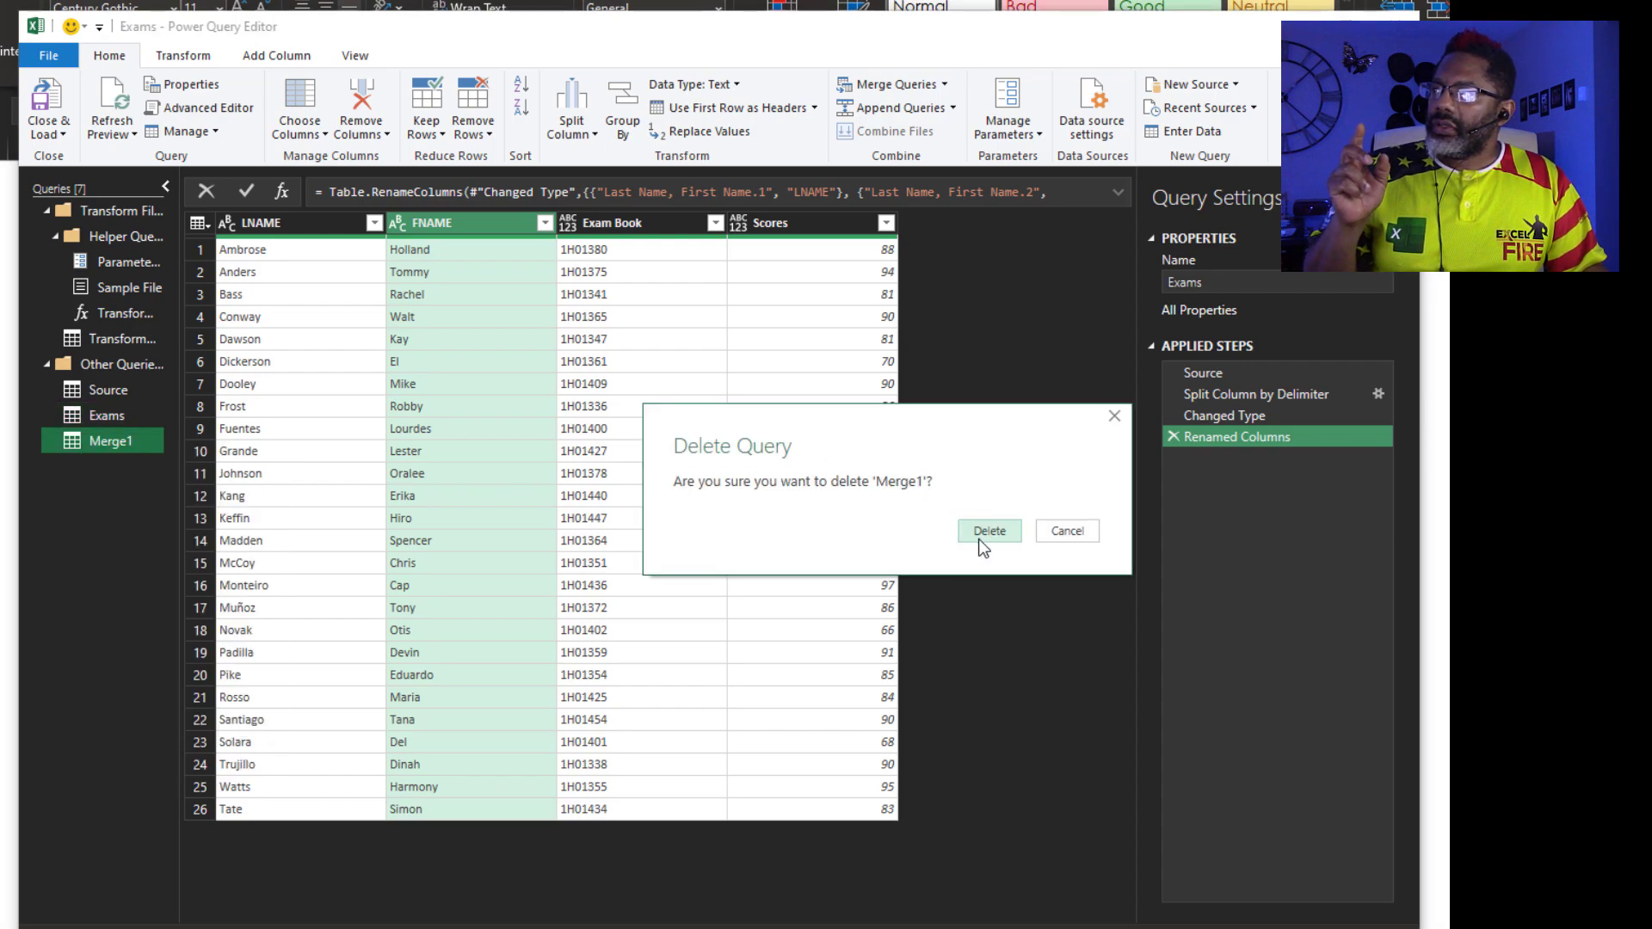
{"action": "left_click", "coordinate": [981, 535]}
Merge Exams with Source as a new query, matching on LNAME and FNAME in both tables
{"action": "left_click", "coordinate": [946, 84]}
{"action": "left_click", "coordinate": [934, 132]}
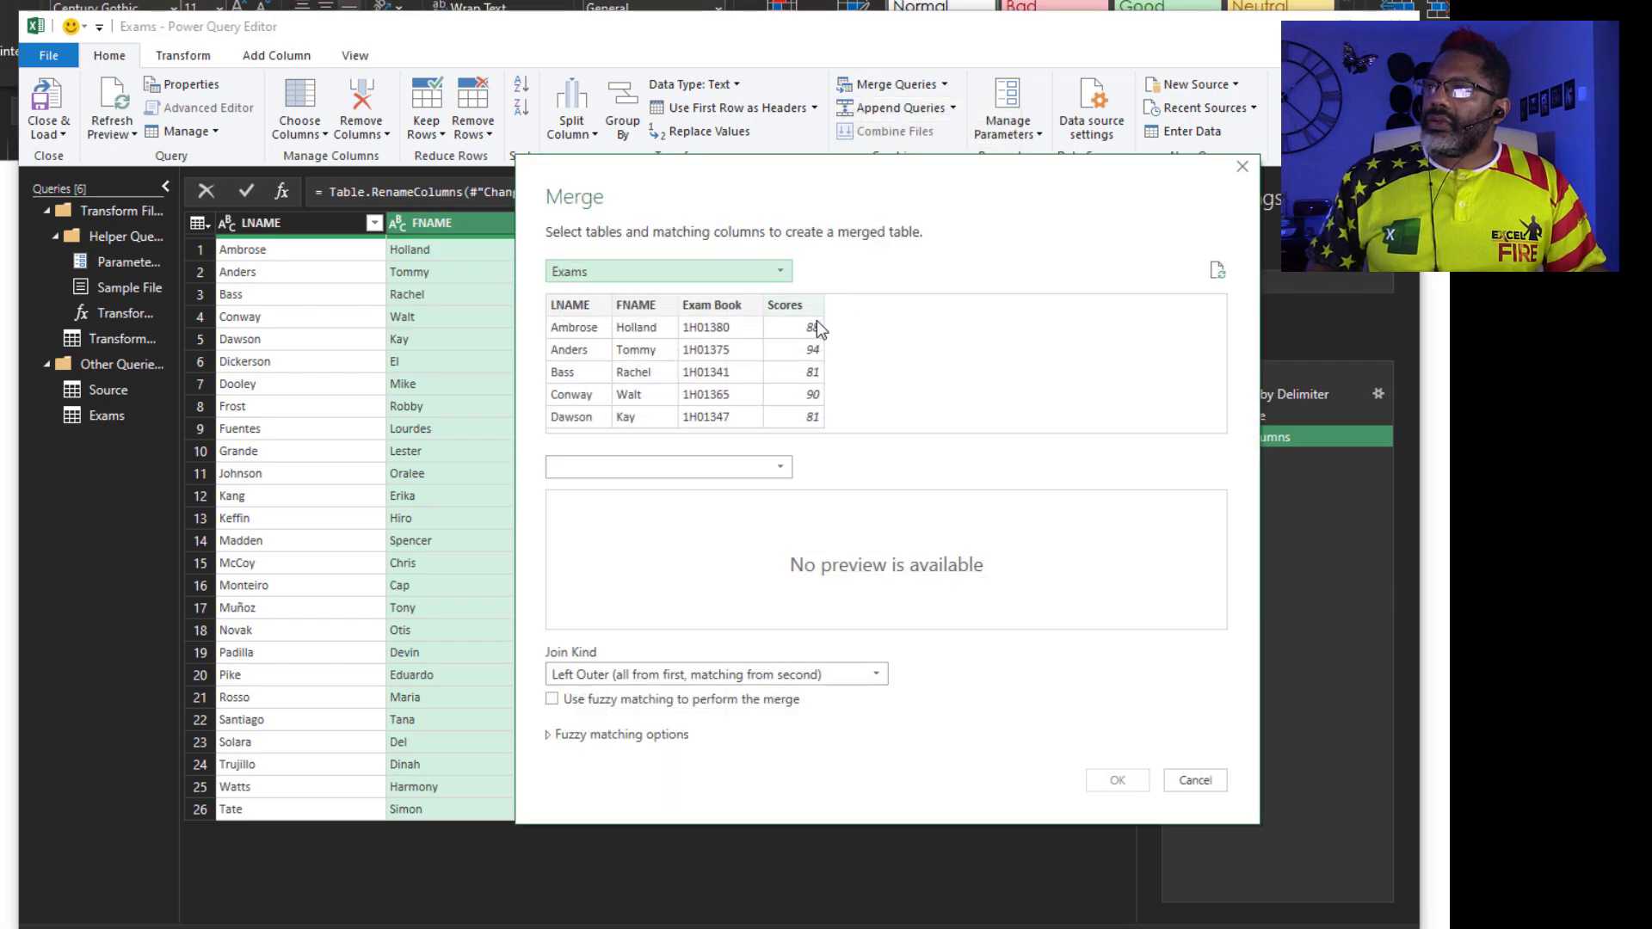
{"action": "left_click", "coordinate": [714, 468]}
{"action": "left_click", "coordinate": [691, 519]}
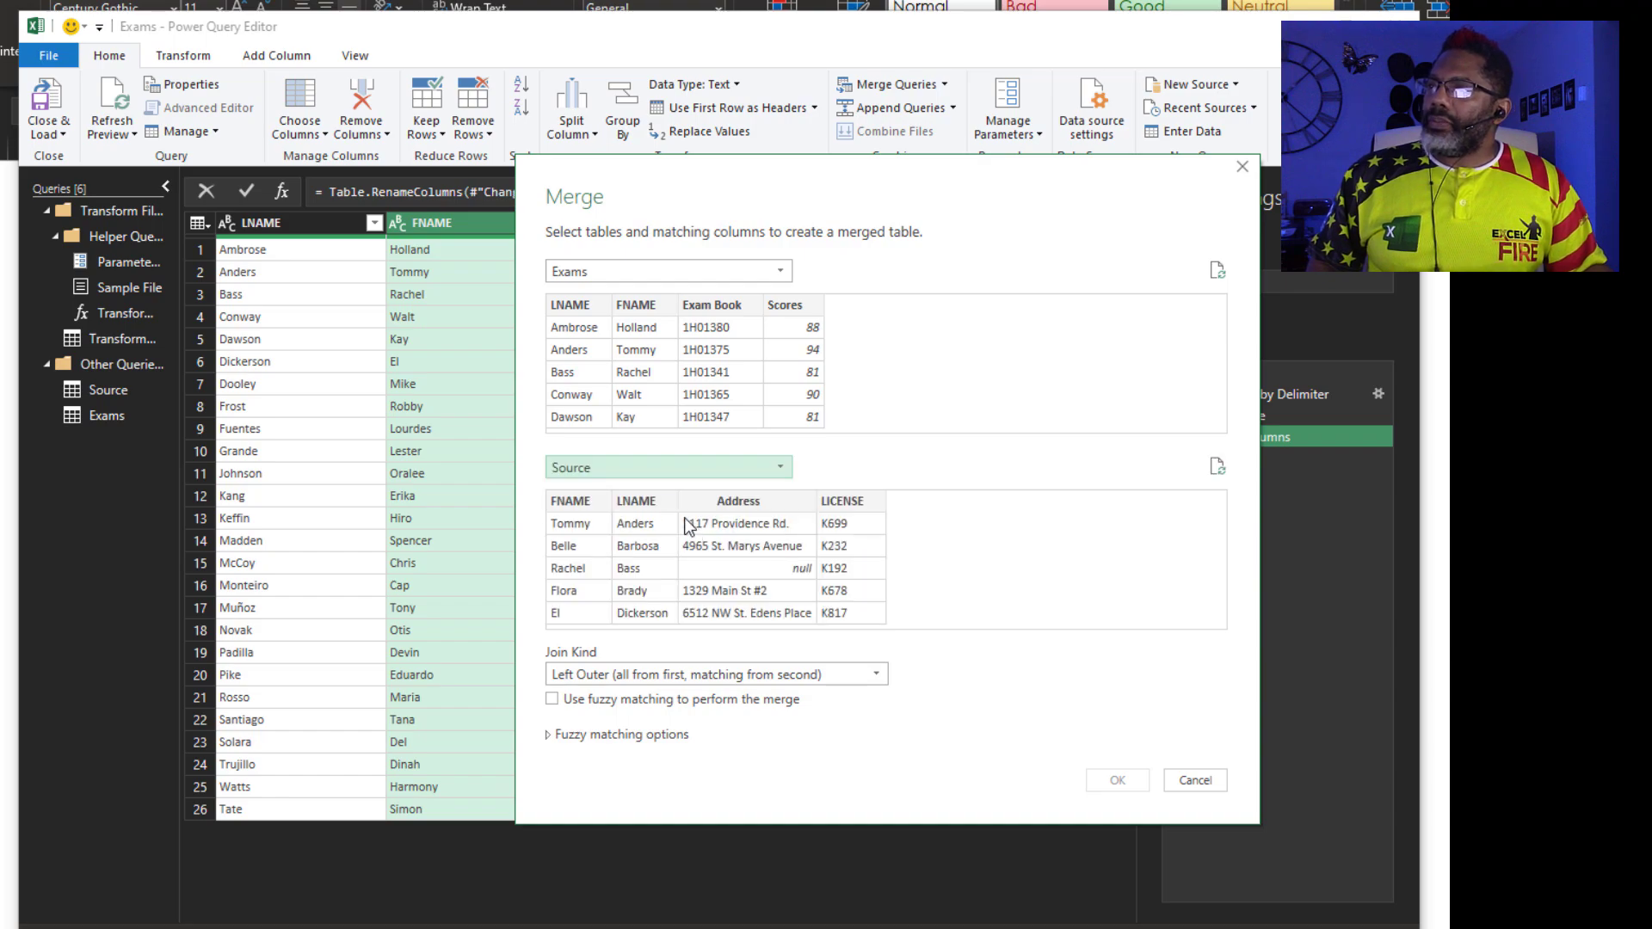
{"action": "left_click", "coordinate": [570, 305]}
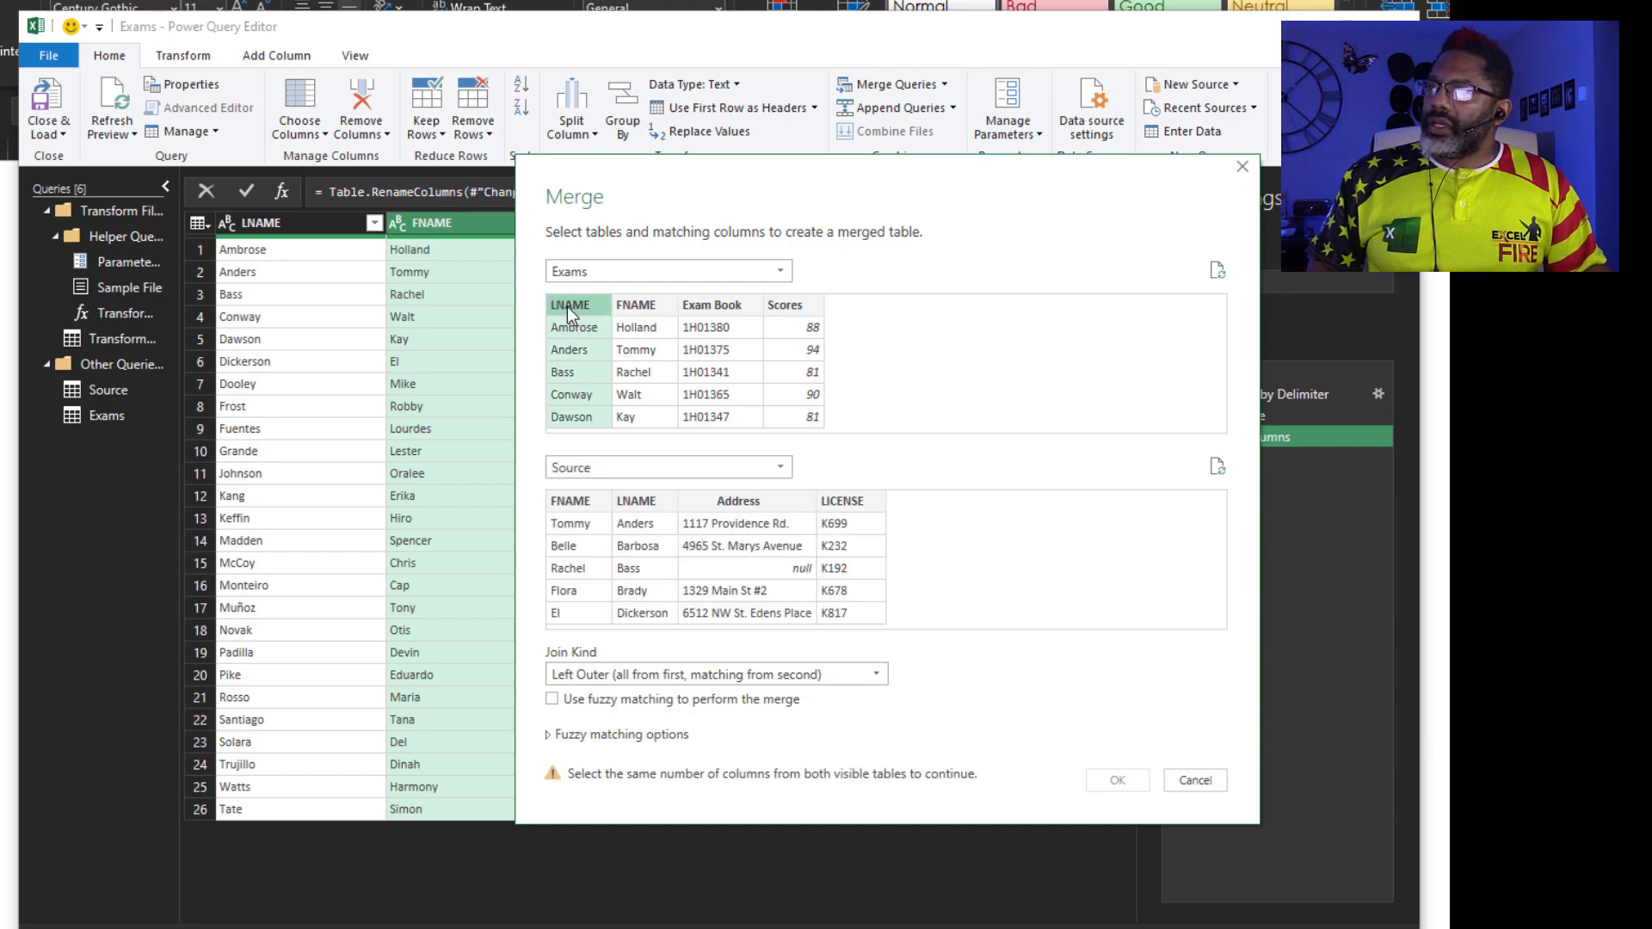
{"action": "left_click", "coordinate": [630, 506]}
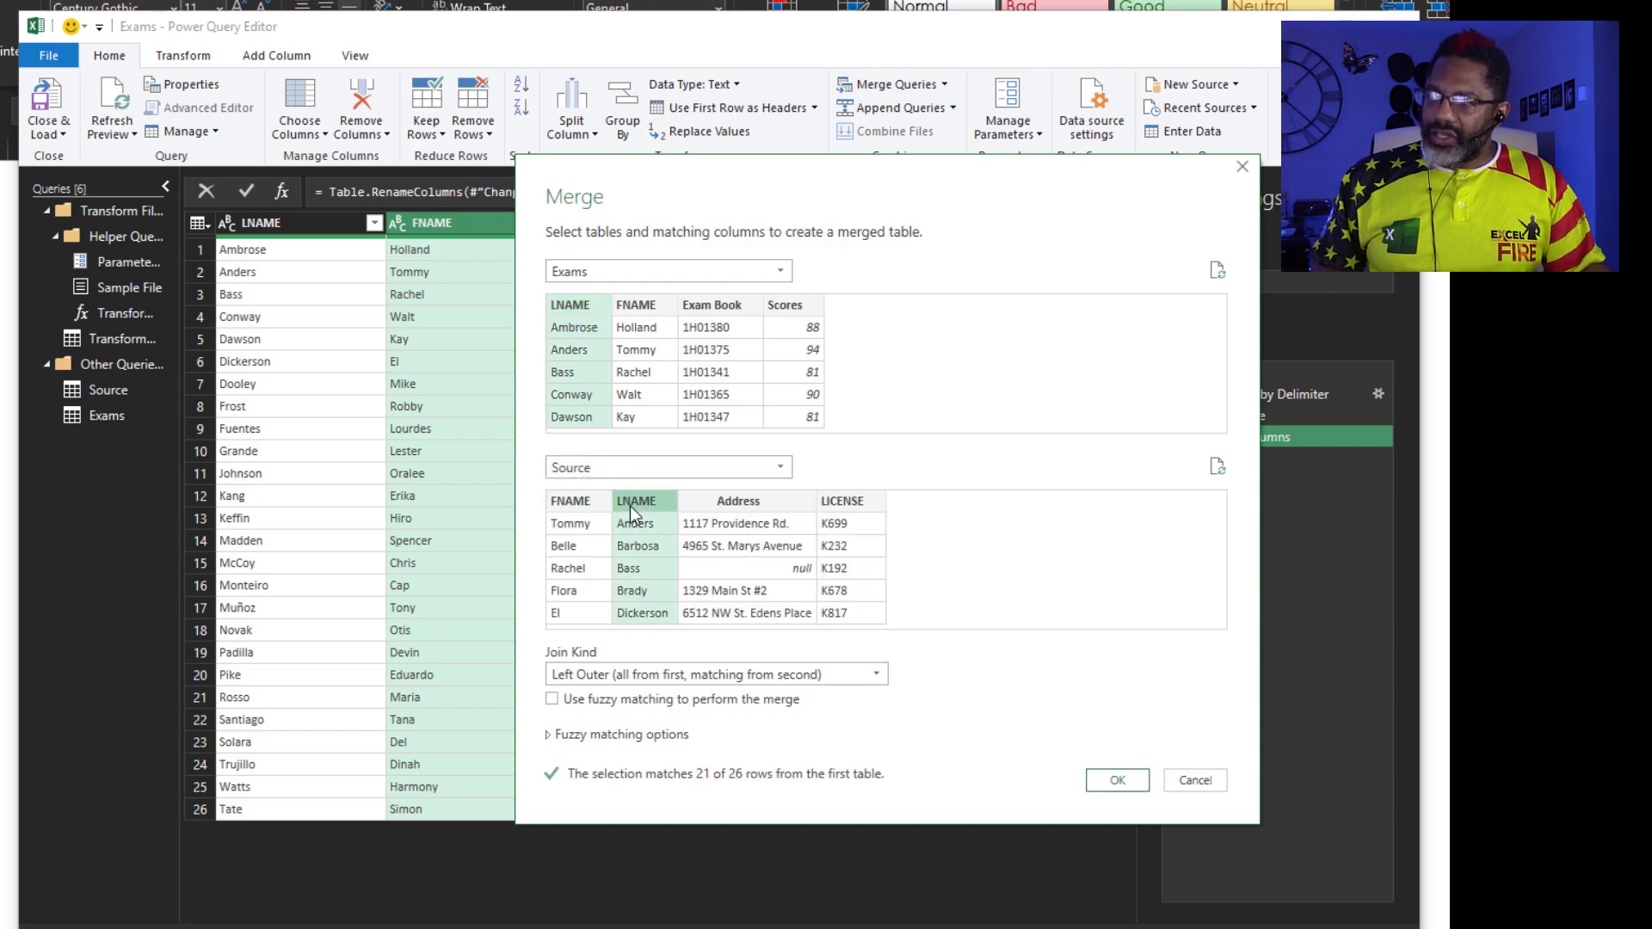
{"action": "left_click", "coordinate": [644, 304], "text": "ctrl"}
{"action": "left_click", "coordinate": [582, 501], "text": "ctrl"}
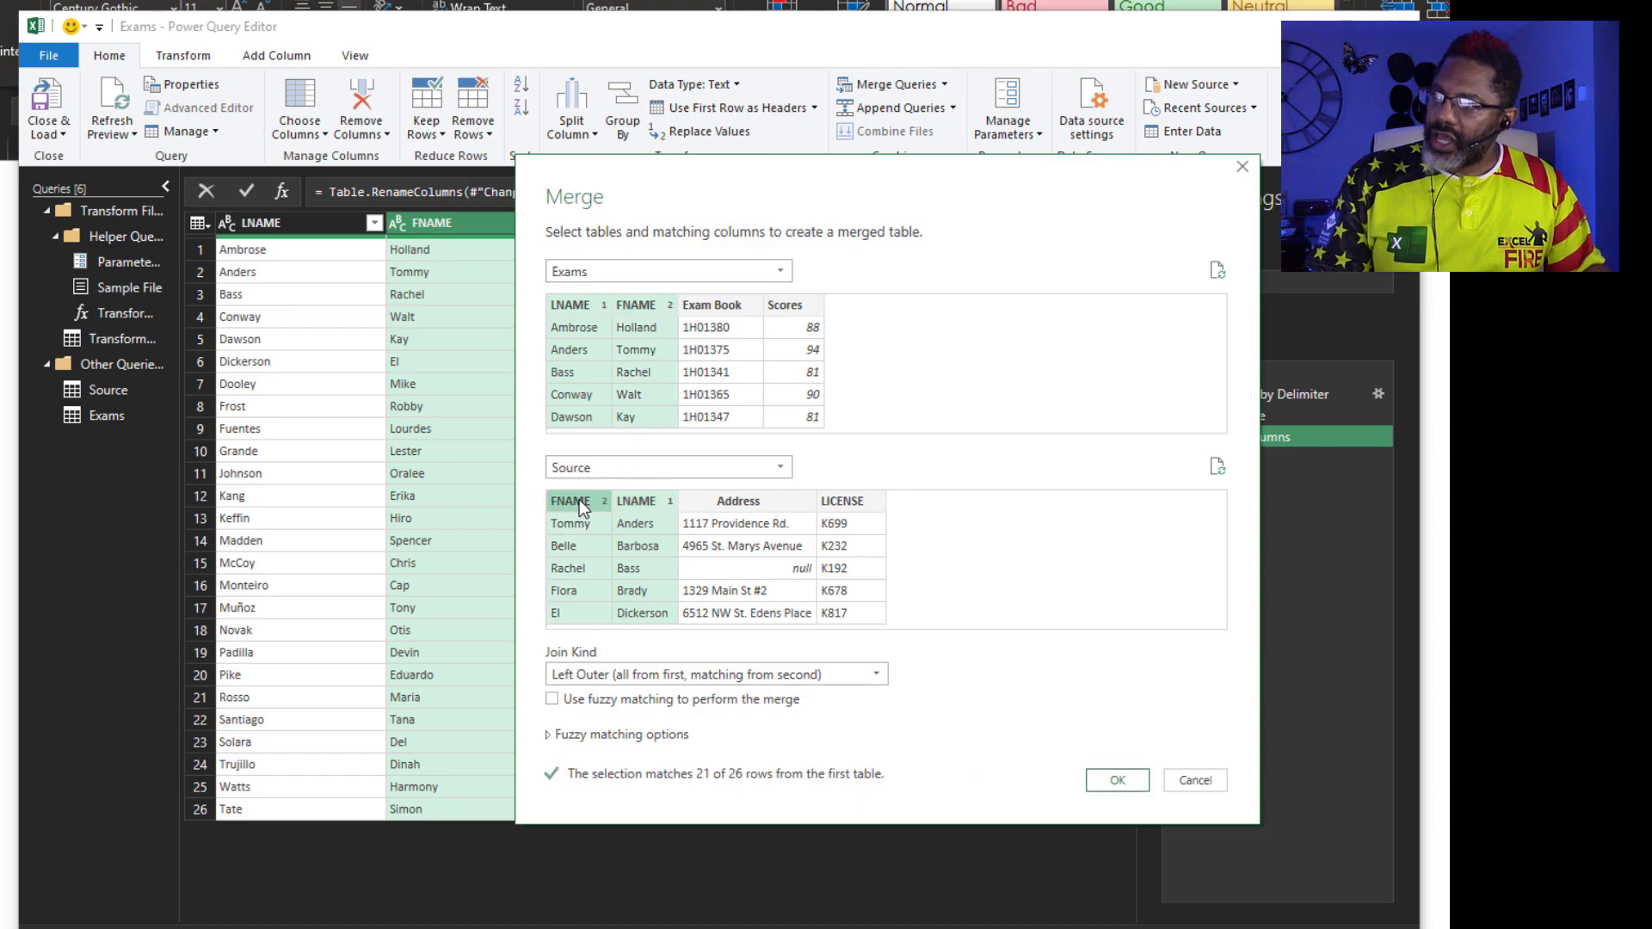
{"action": "left_click", "coordinate": [1116, 780]}
Expand the Source column to only Address and LICENSE, without the original column-name prefix
{"action": "left_click", "coordinate": [1056, 223]}
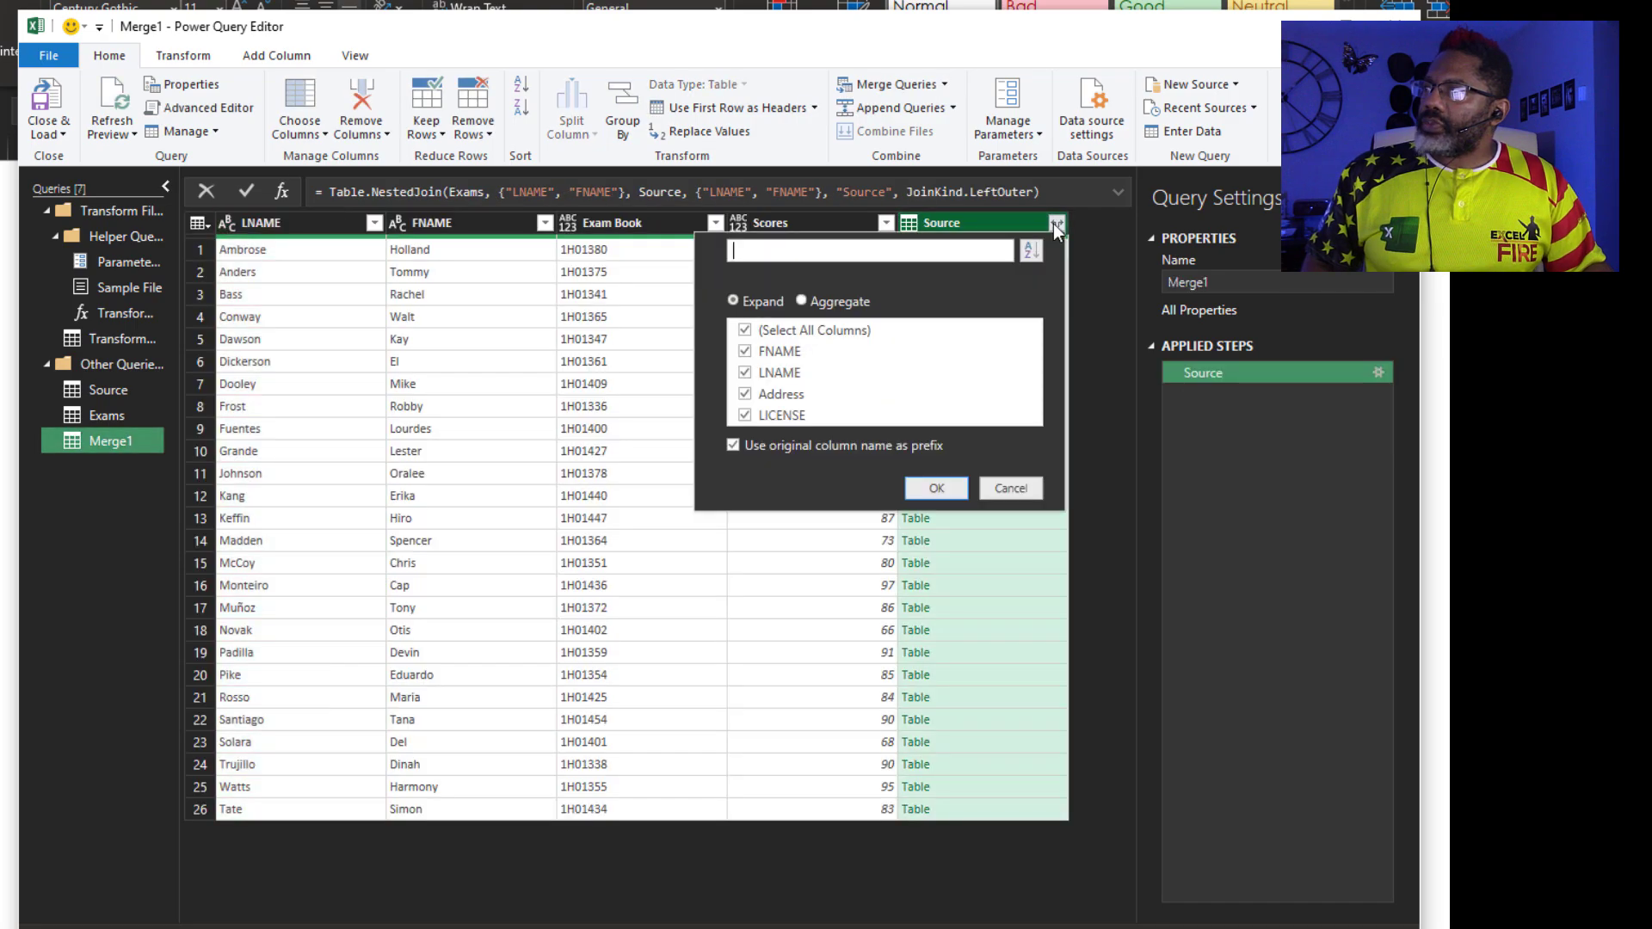
{"action": "left_click", "coordinate": [745, 351]}
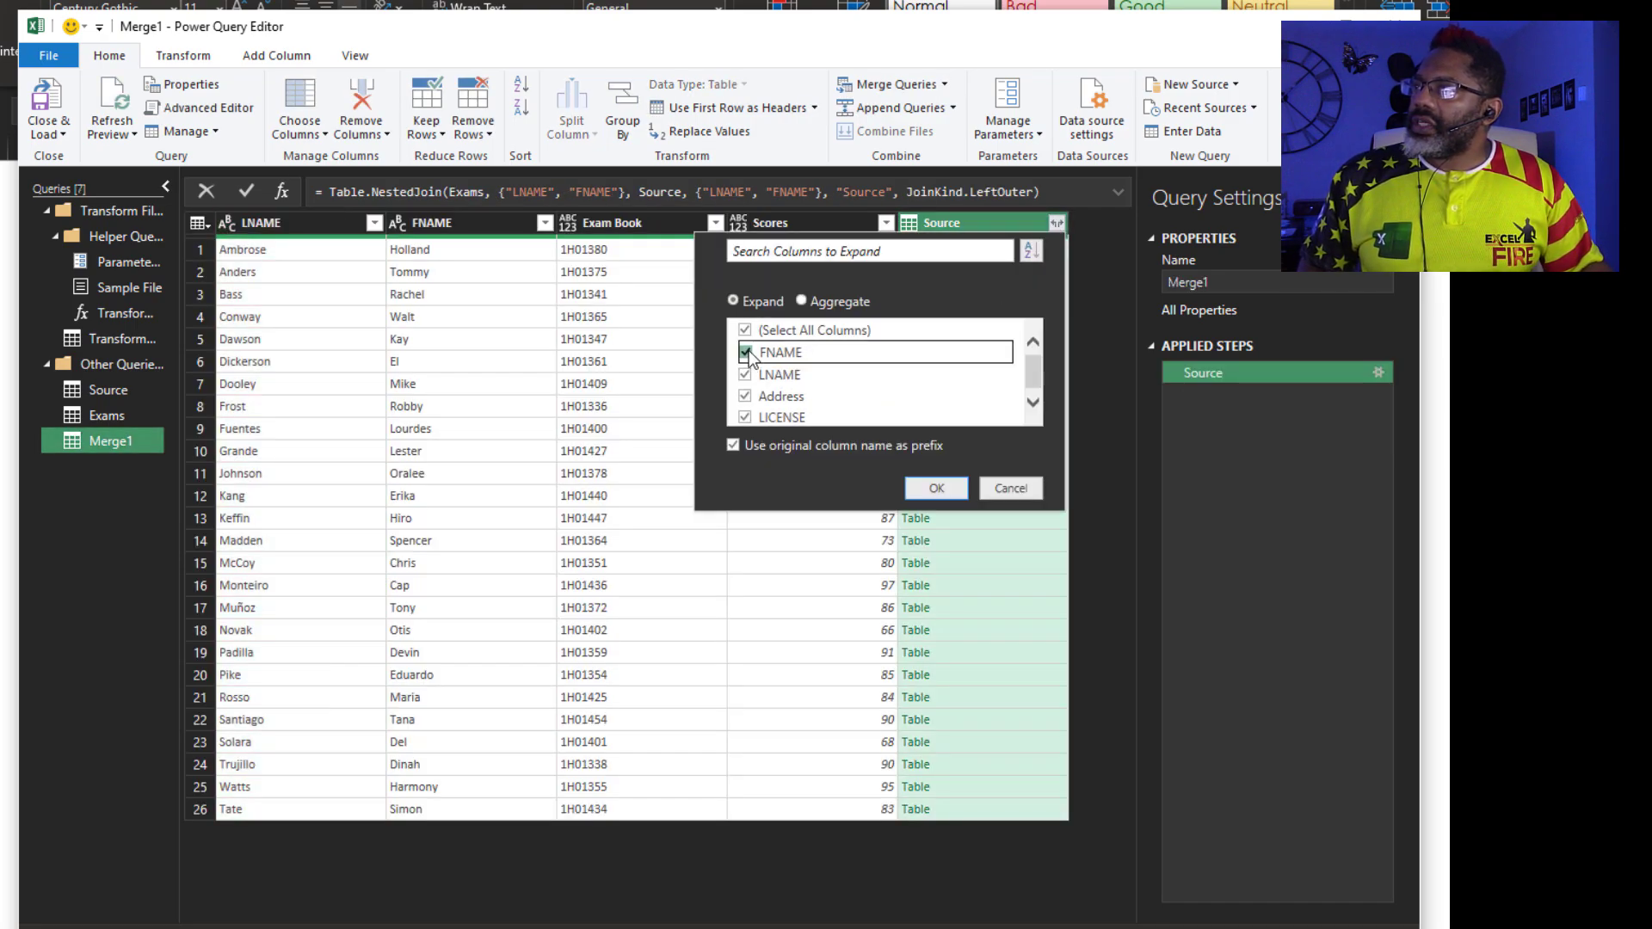
{"action": "left_click", "coordinate": [746, 376]}
{"action": "left_click", "coordinate": [733, 445]}
{"action": "left_click", "coordinate": [936, 488]}
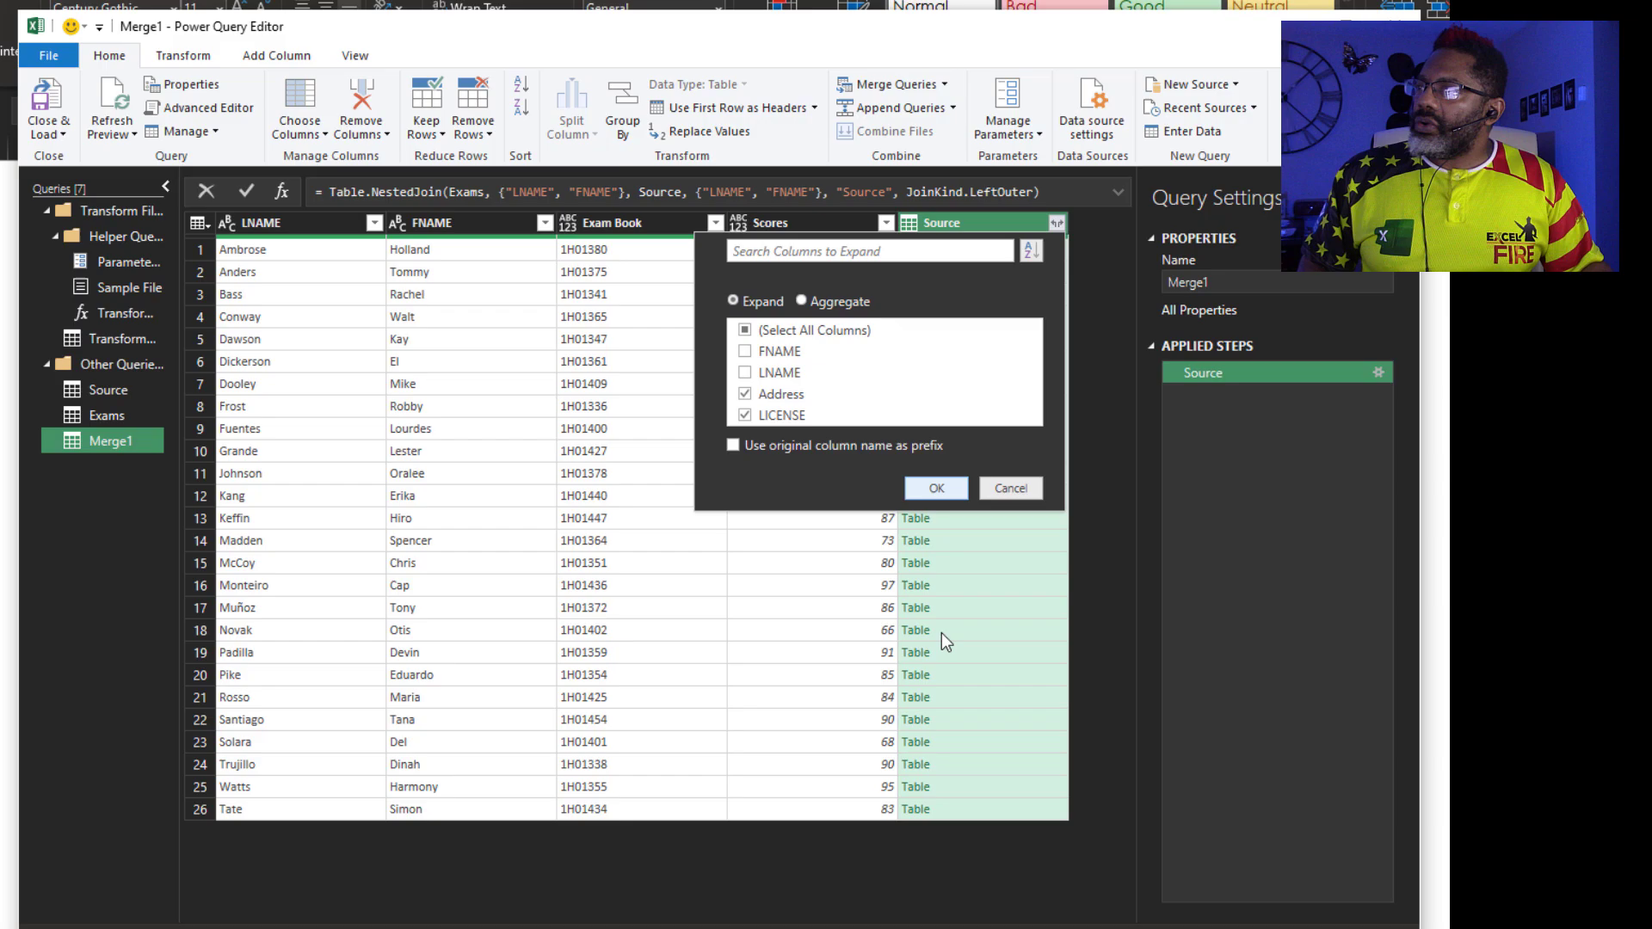
{"action": "left_click", "coordinate": [165, 186]}
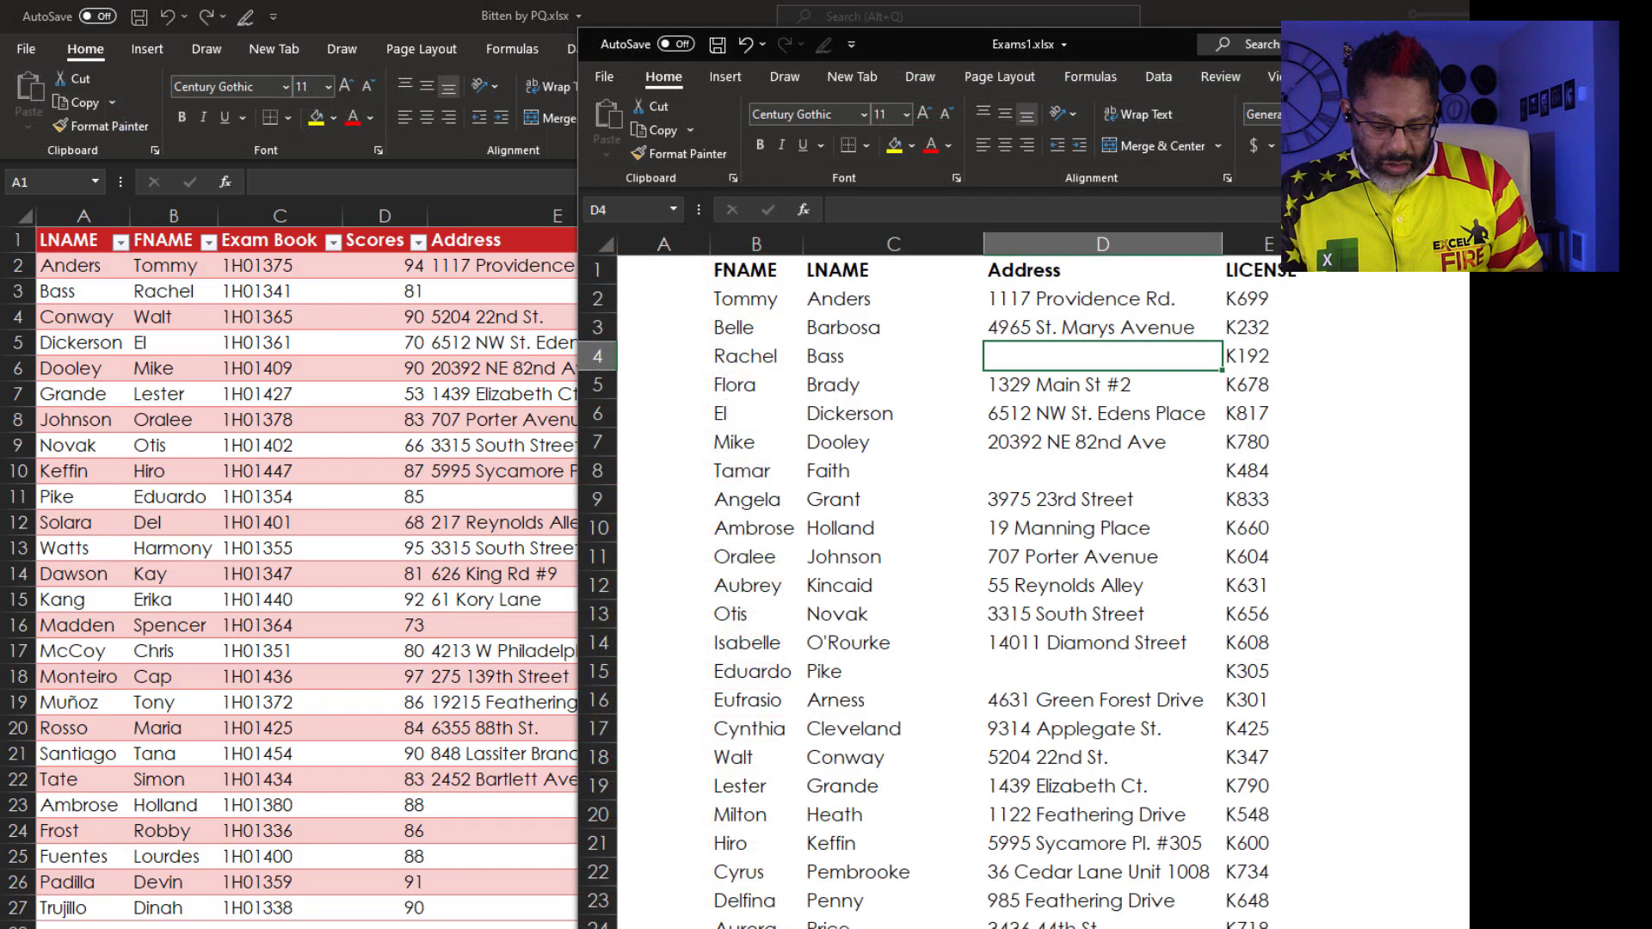
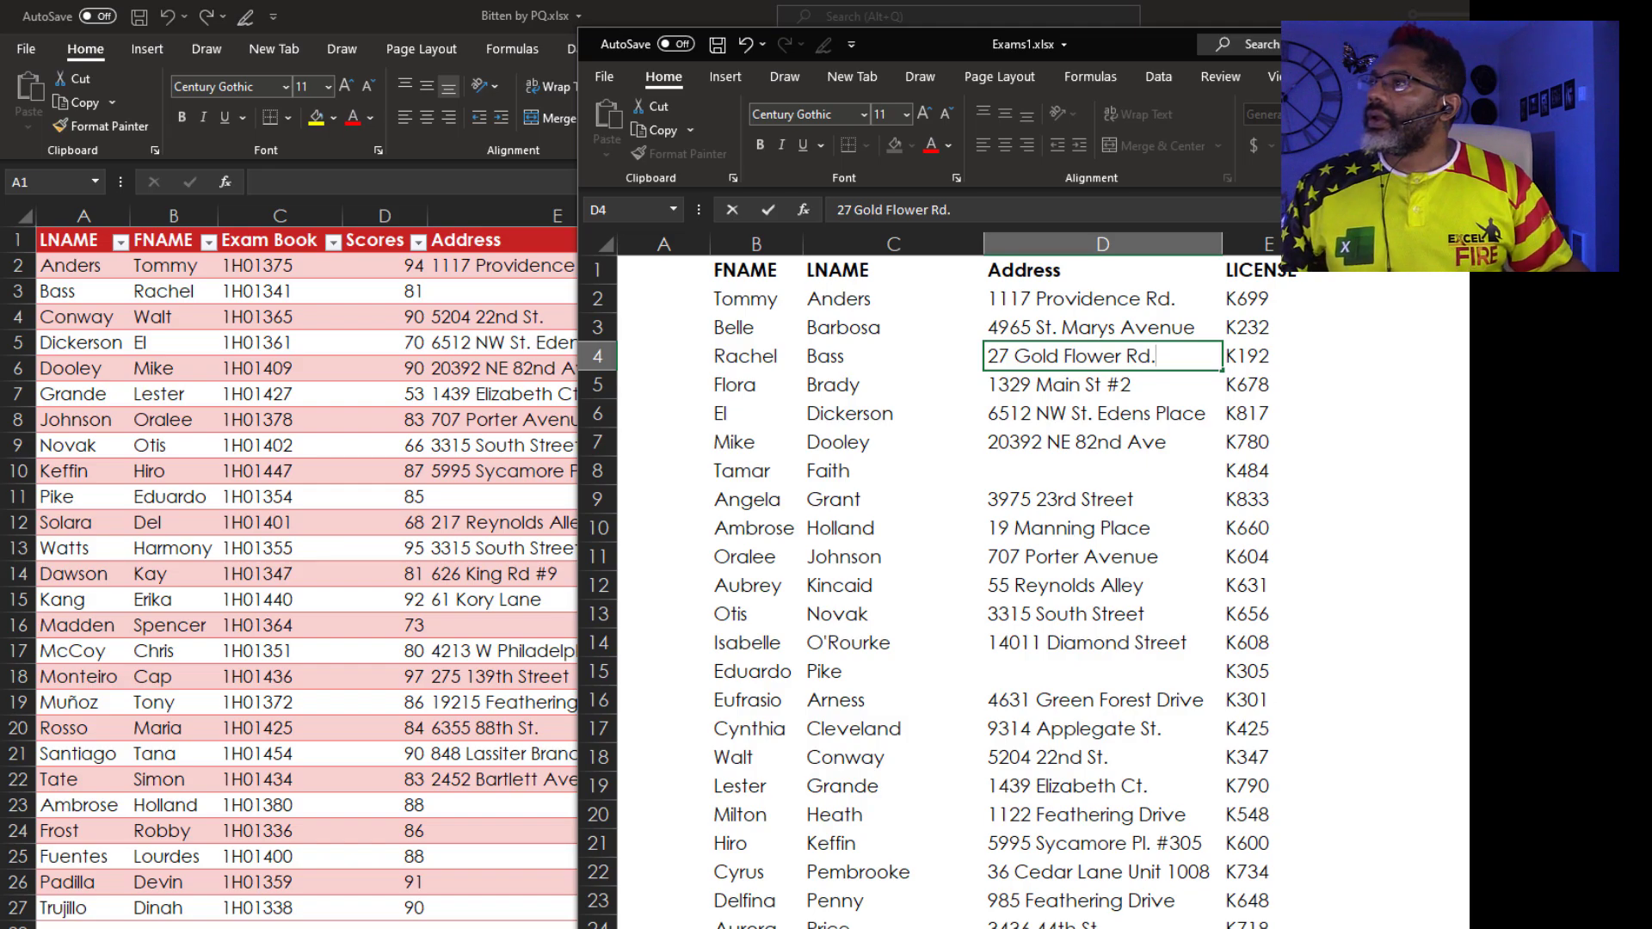
Enter the student's missing street address in D4 of Exams1.xlsx, save, and minimize the workbook
{"action": "key", "text": "Return"}
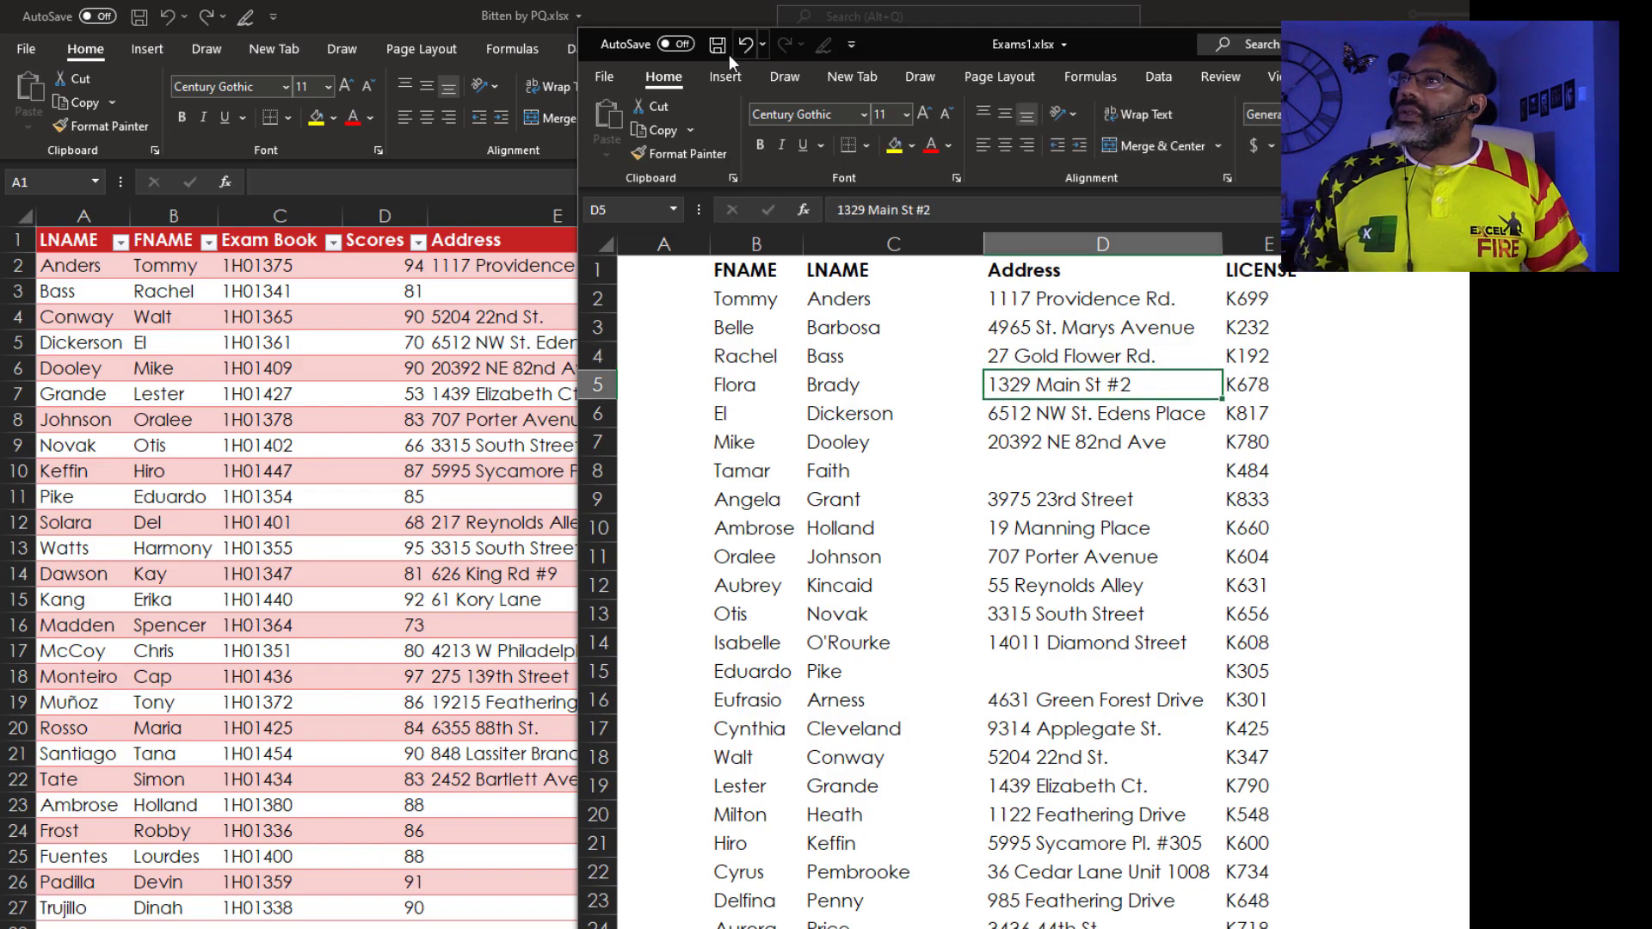
{"action": "left_click", "coordinate": [715, 46]}
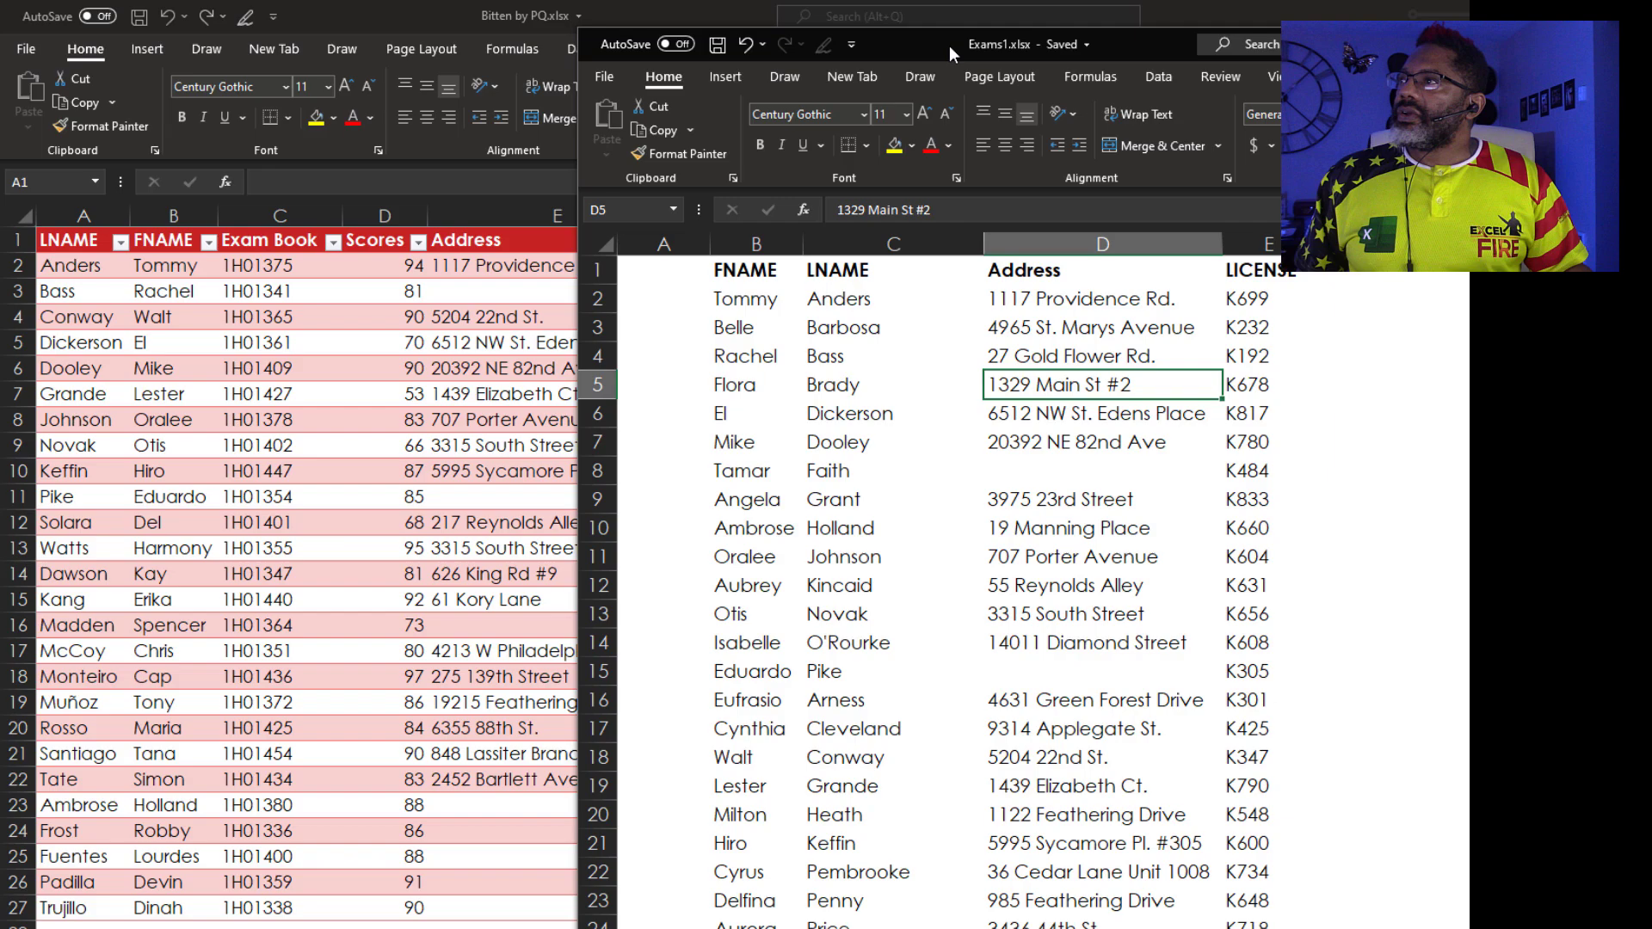
{"action": "key", "text": "super+Down"}
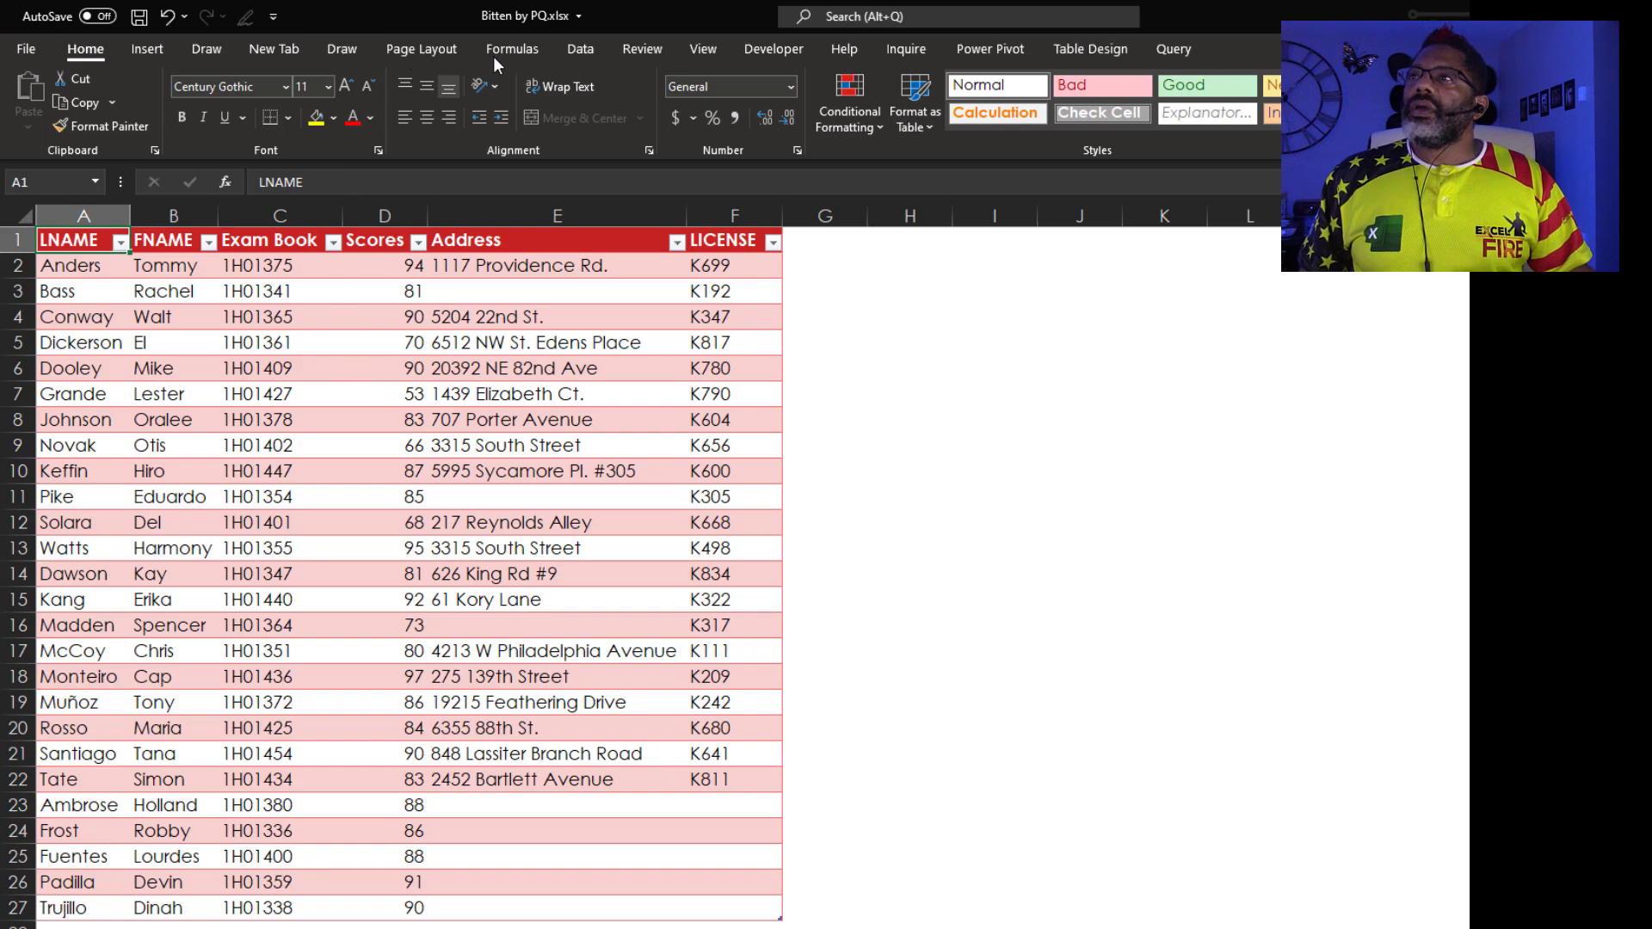
Switch to the Data ribbon to reach Refresh All
{"action": "left_click", "coordinate": [573, 49]}
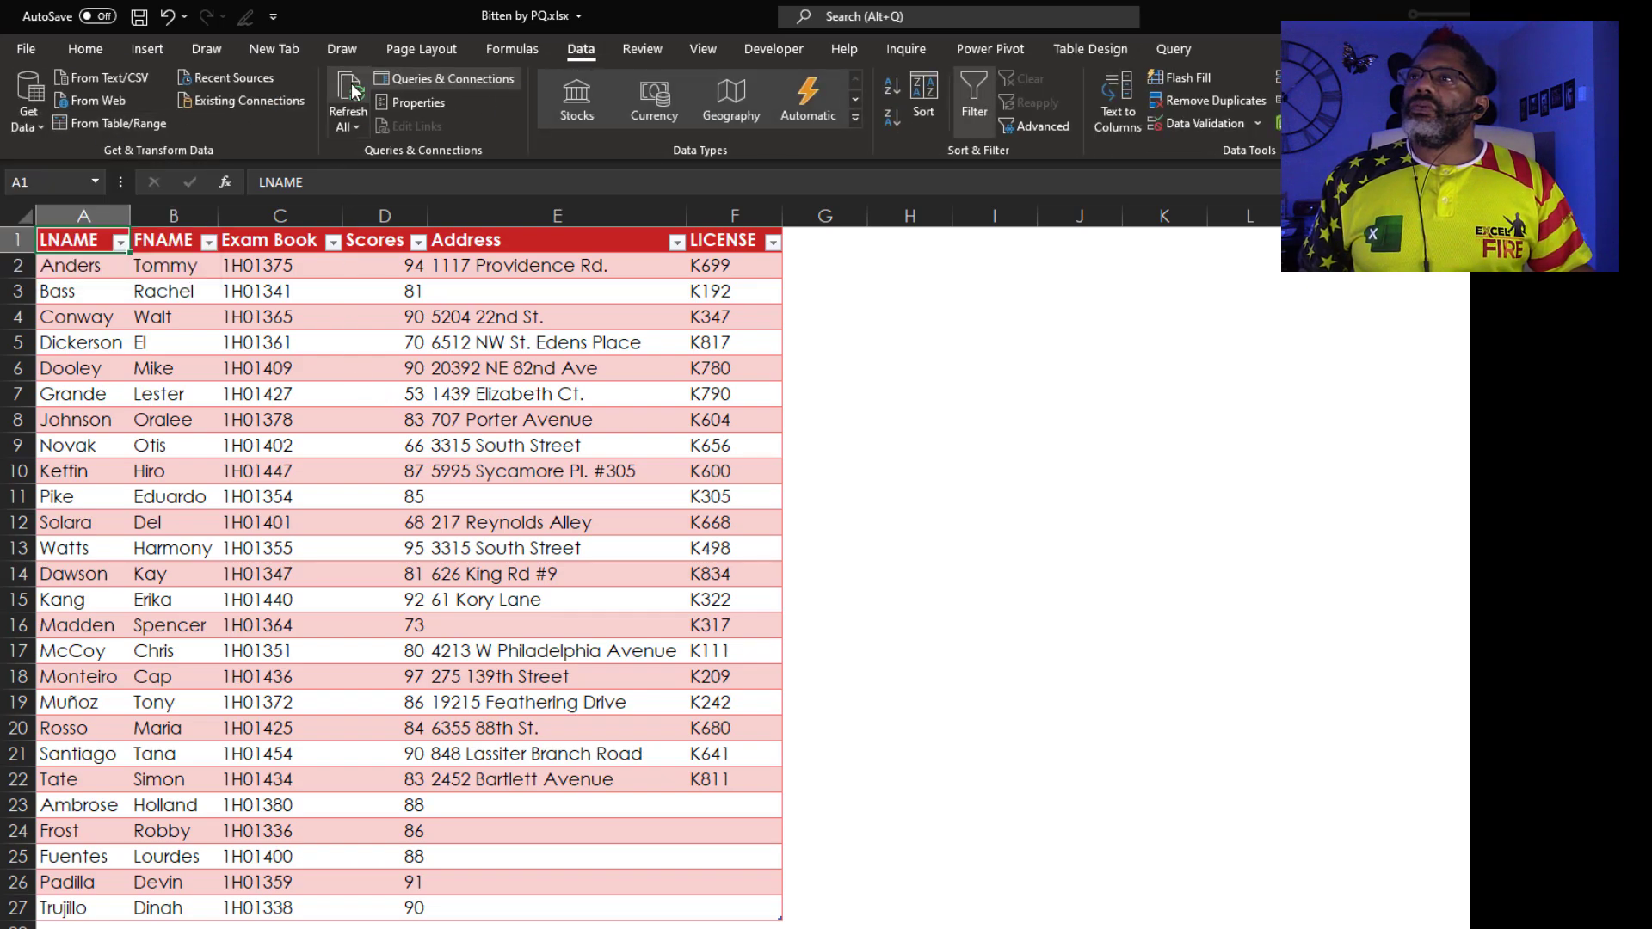